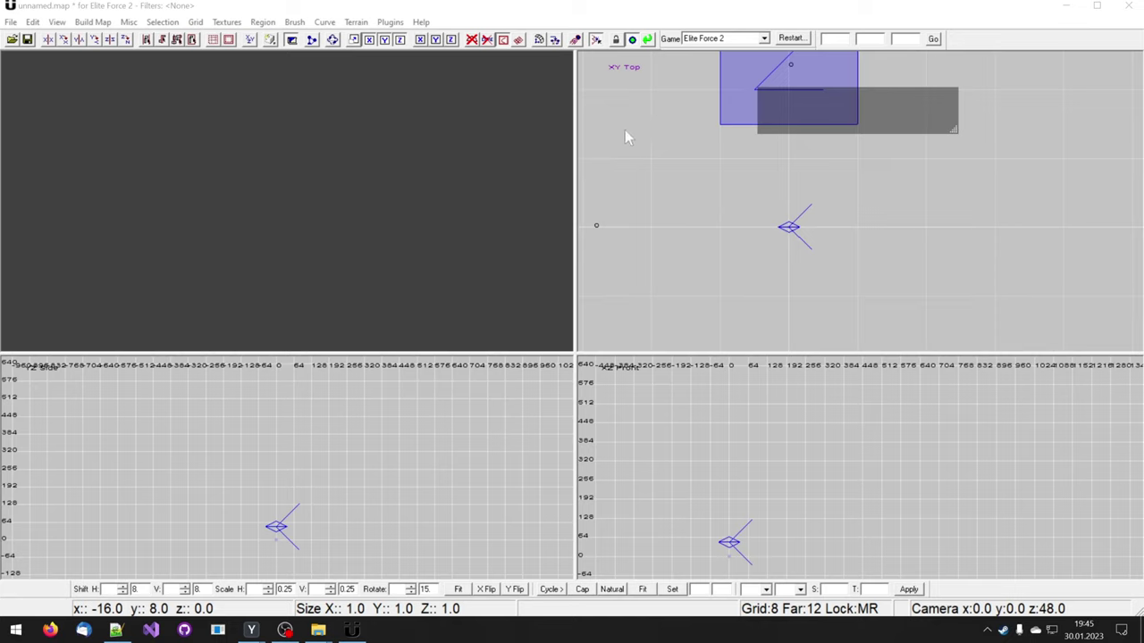
# - Draw a 40 × 32 × 8 block near the map origin in the XY Top view
pyautogui.moveTo(625, 130); pyautogui.dragTo(639, 190, button='right')
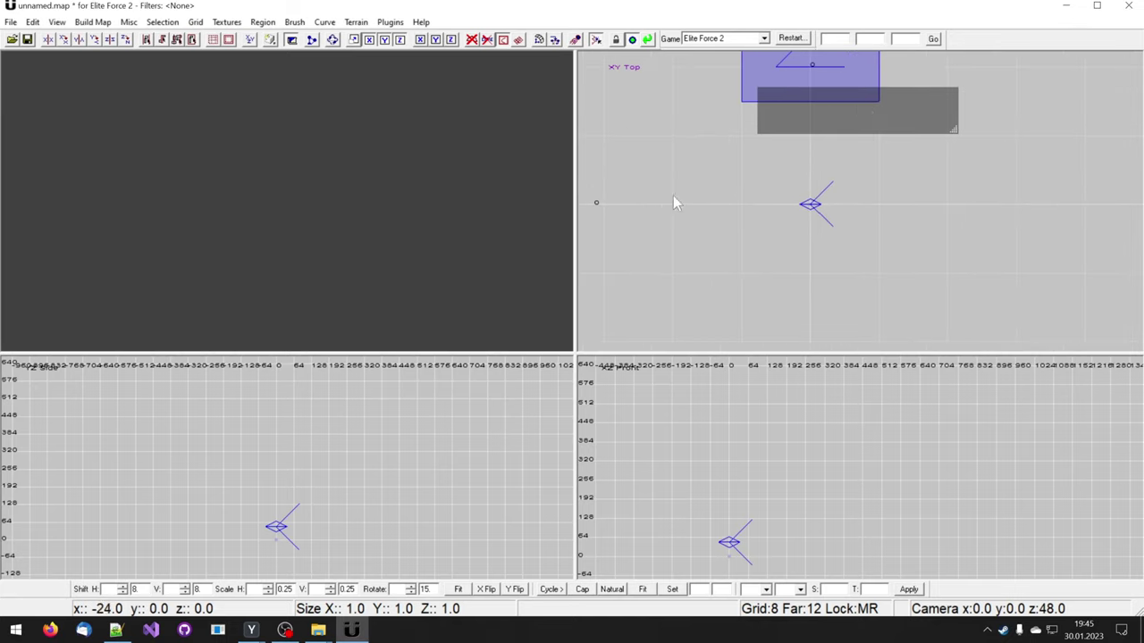
pyautogui.click(606, 66)
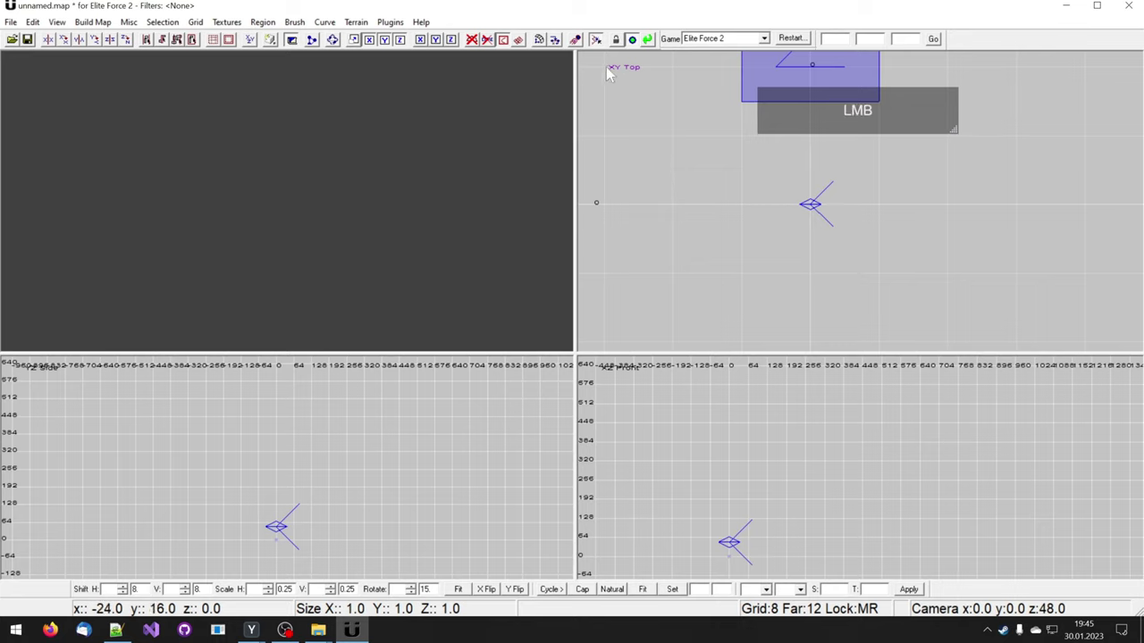
pyautogui.moveTo(616, 93)
pyautogui.mouseDown()
pyautogui.moveTo(733, 258)
pyautogui.moveTo(855, 283)
pyautogui.moveTo(938, 345)
pyautogui.mouseUp()
pyautogui.moveTo(956, 347); pyautogui.dragTo(961, 320, button='right')
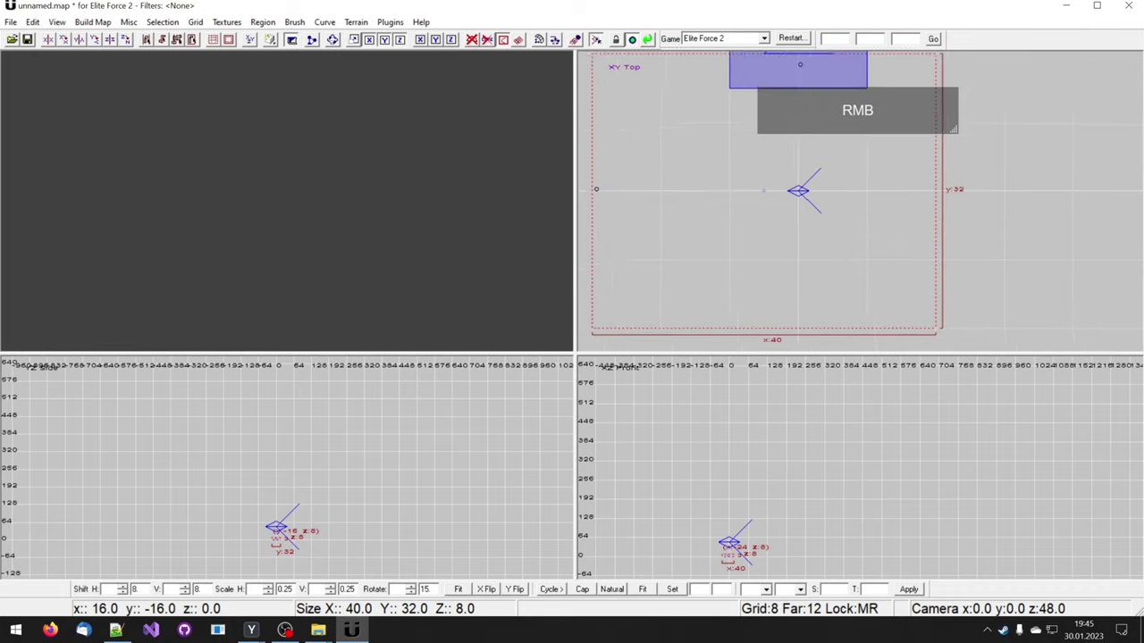
# - Move the 3D camera toward the new block and turn it to face it
pyautogui.scroll(-2, 962, 316)
pyautogui.moveTo(488, 157); pyautogui.dragTo(480, 170, button='right')
pyautogui.scroll(3, 480, 171)
pyautogui.scroll(5, 480, 171)
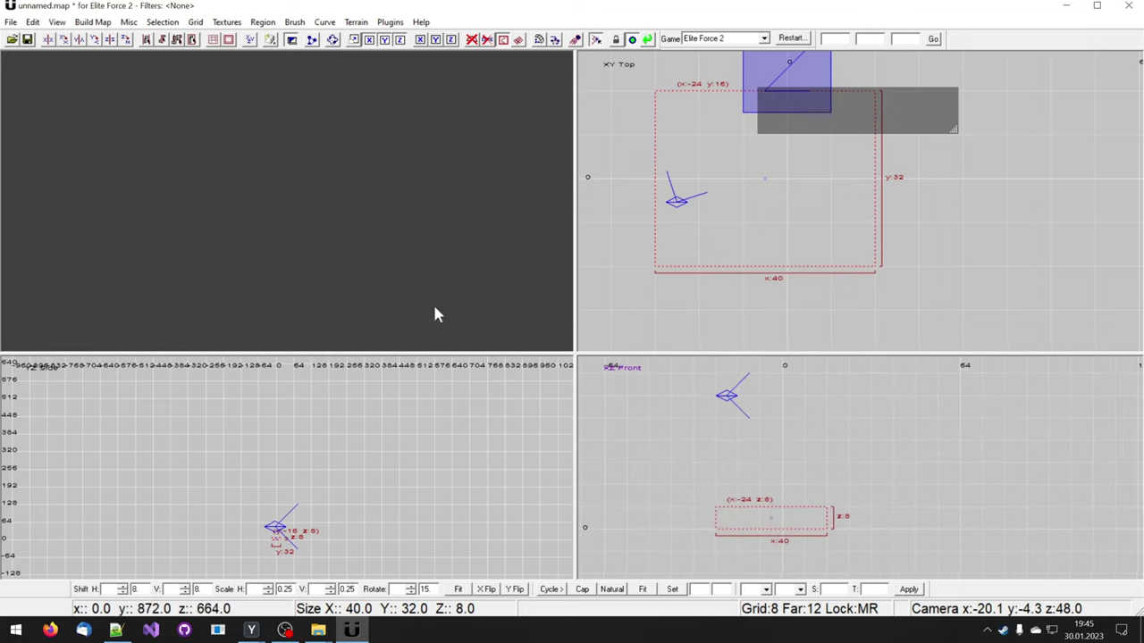
pyautogui.moveTo(419, 305)
pyautogui.mouseDown(button='right')
pyautogui.moveTo(431, 298)
pyautogui.moveTo(421, 286)
pyautogui.mouseUp(button='right')
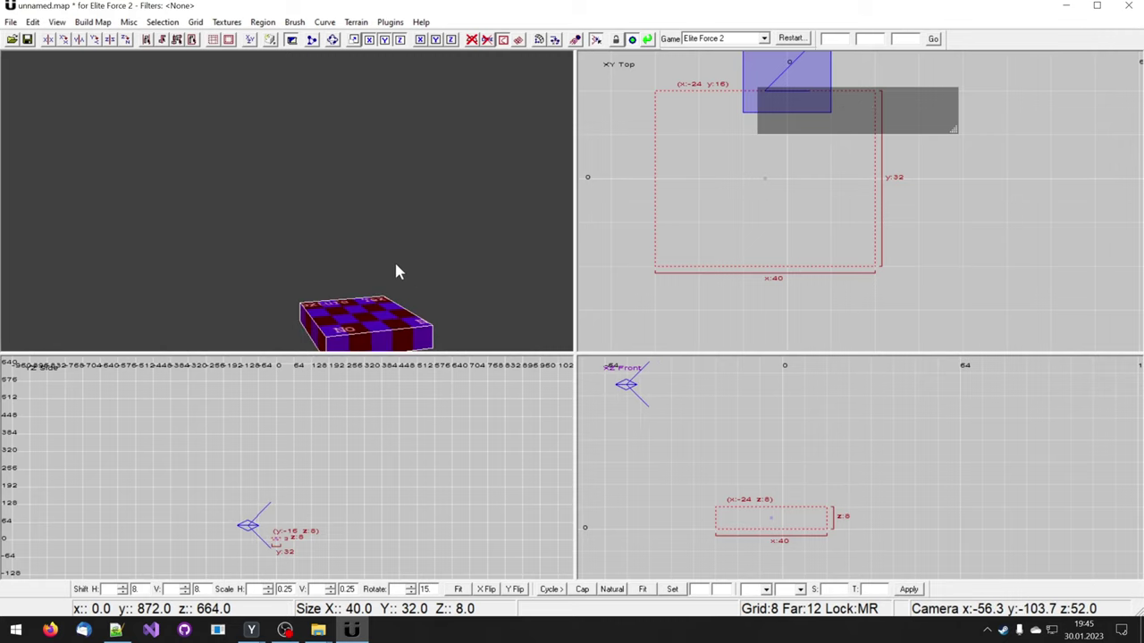
# - Rotate the 3D camera to centre the 40 × 32 × 8 brush, then reframe the Top view
pyautogui.press('shift')
pyautogui.keyDown('shift'); pyautogui.rightClick(375, 201); pyautogui.keyUp('shift')
pyautogui.keyDown('shift'); pyautogui.moveTo(376, 201); pyautogui.dragTo(375, 202, button='right'); pyautogui.keyUp('shift')
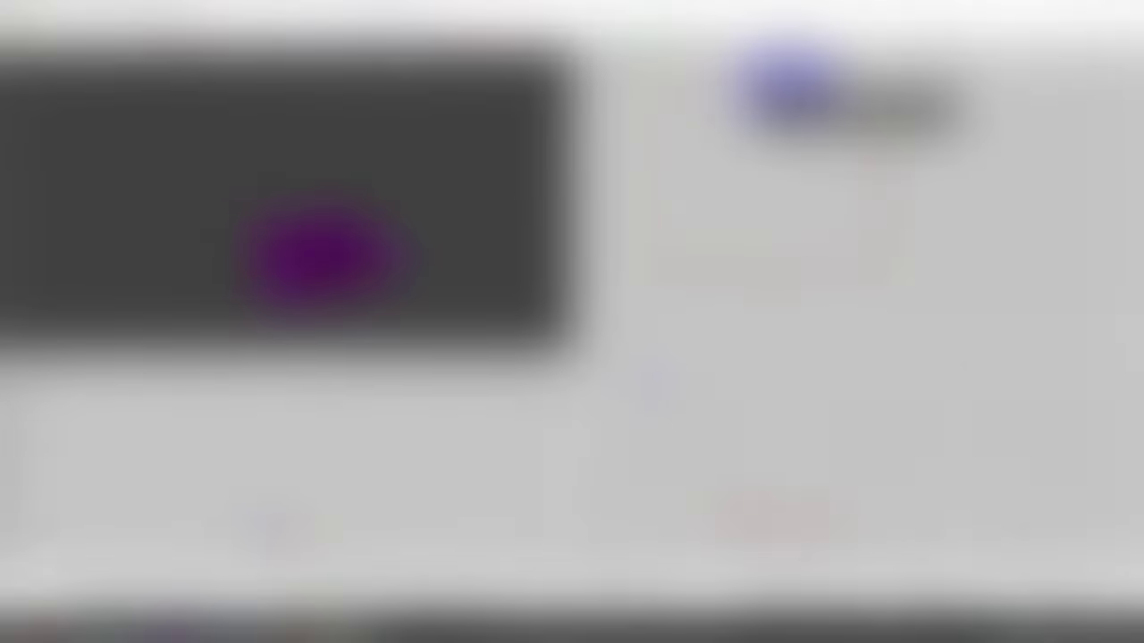
pyautogui.scroll(-2, 858, 201)
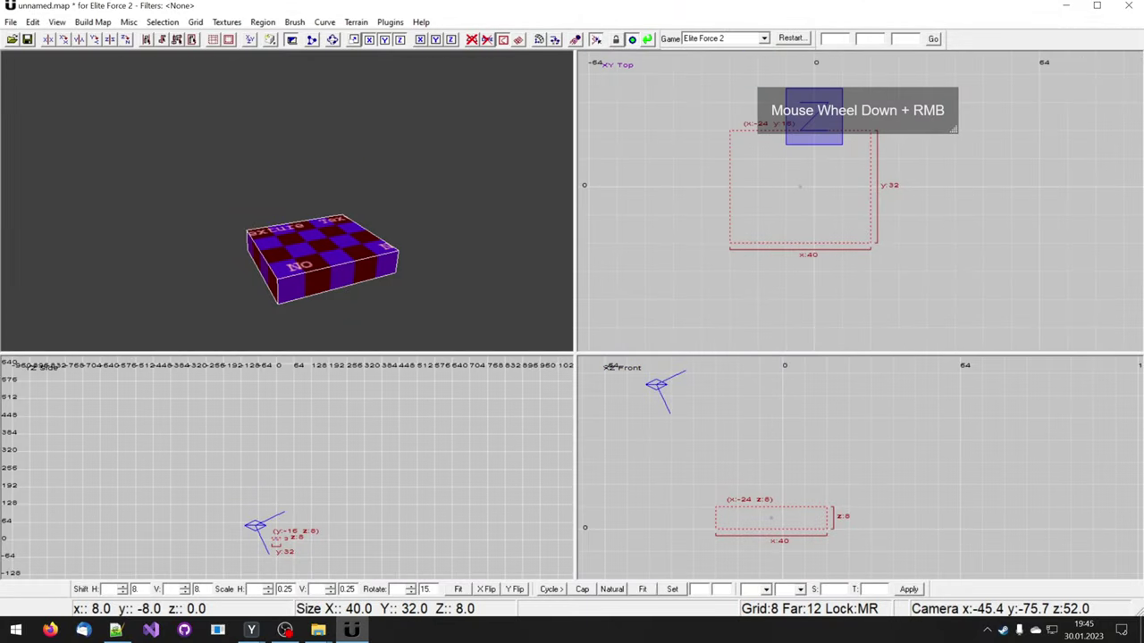
pyautogui.moveTo(758, 259); pyautogui.dragTo(734, 254, button='right')
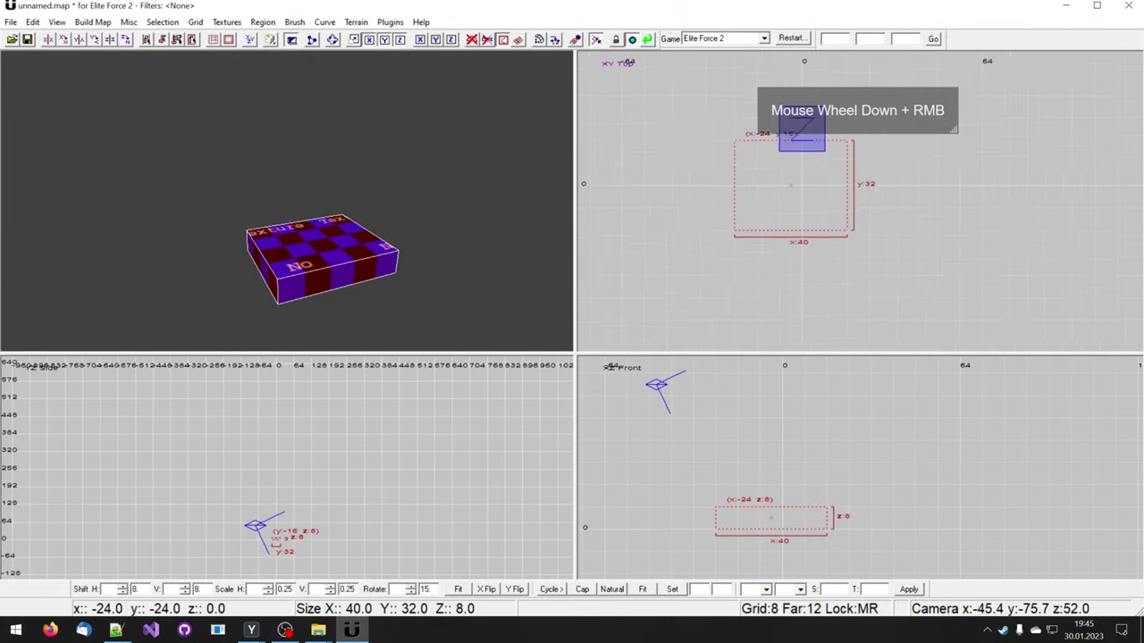
pyautogui.scroll(-8, 791, 188)
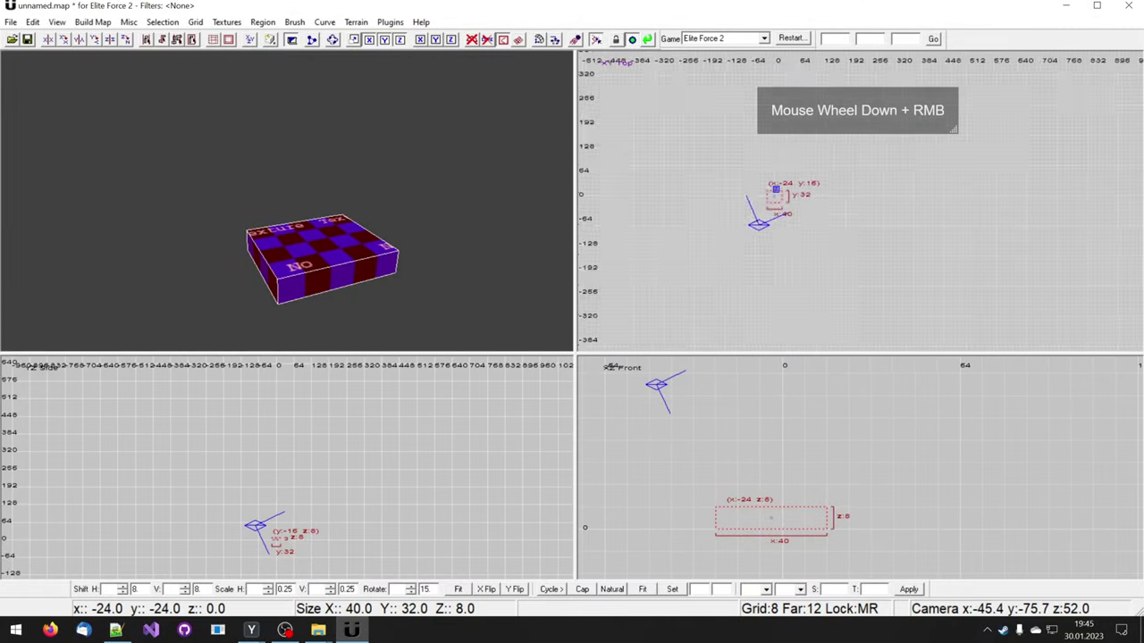
pyautogui.scroll(3, 791, 188)
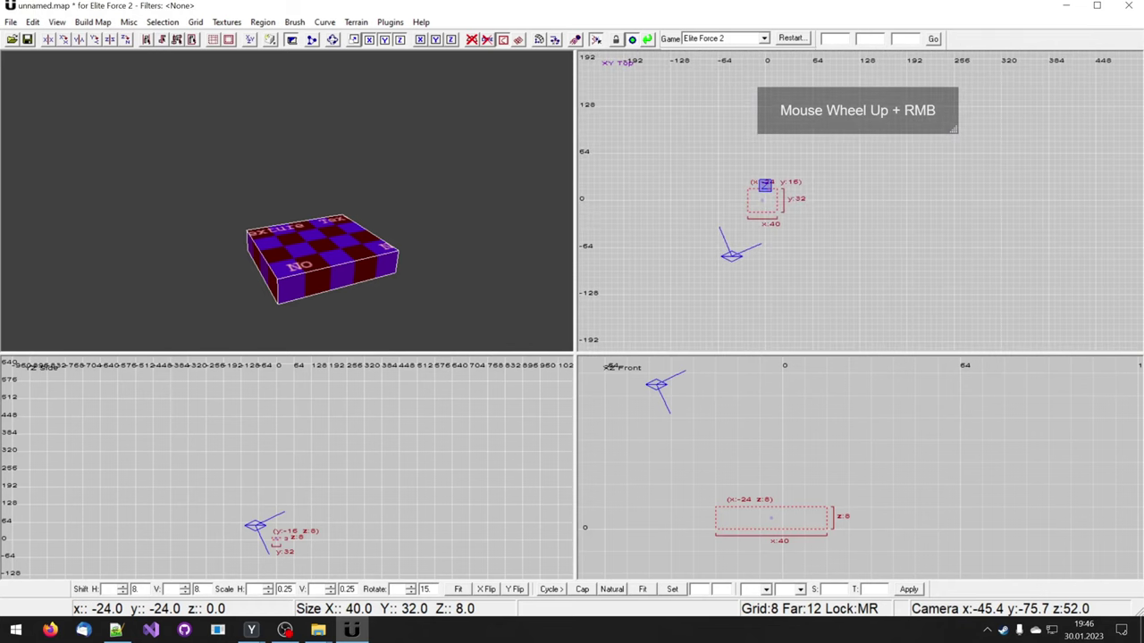
# - Stretch the block lengthwise to 512 units in the Top view
pyautogui.moveTo(725, 202); pyautogui.dragTo(695, 207)
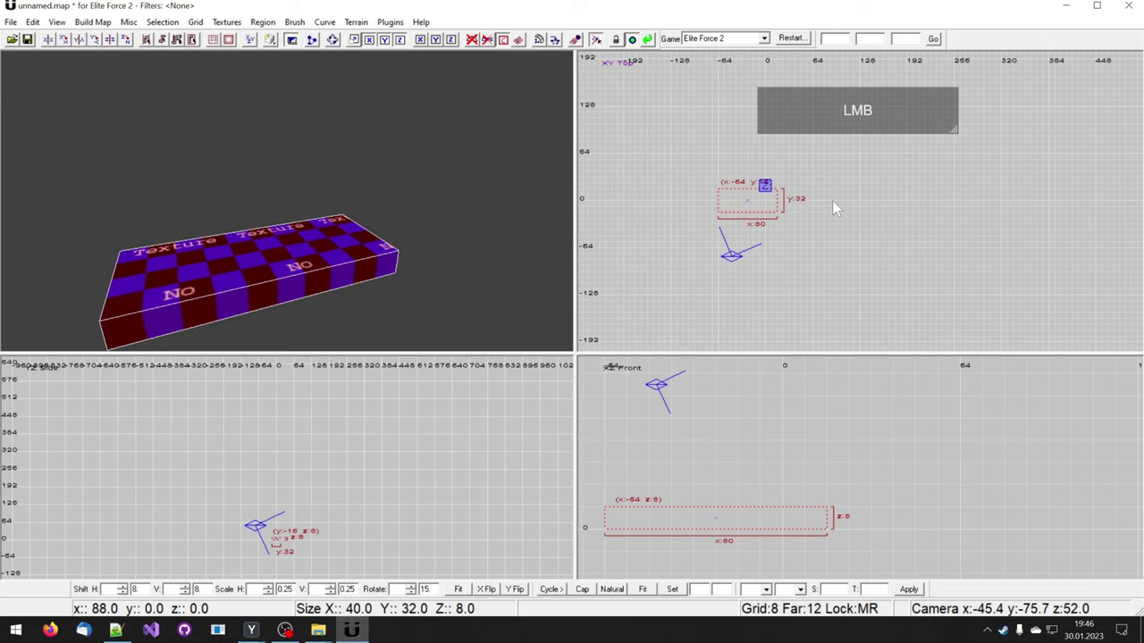
pyautogui.moveTo(833, 203)
pyautogui.mouseDown()
pyautogui.moveTo(983, 193)
pyautogui.moveTo(1086, 209)
pyautogui.mouseUp()
pyautogui.moveTo(1086, 209); pyautogui.dragTo(855, 263, button='right')
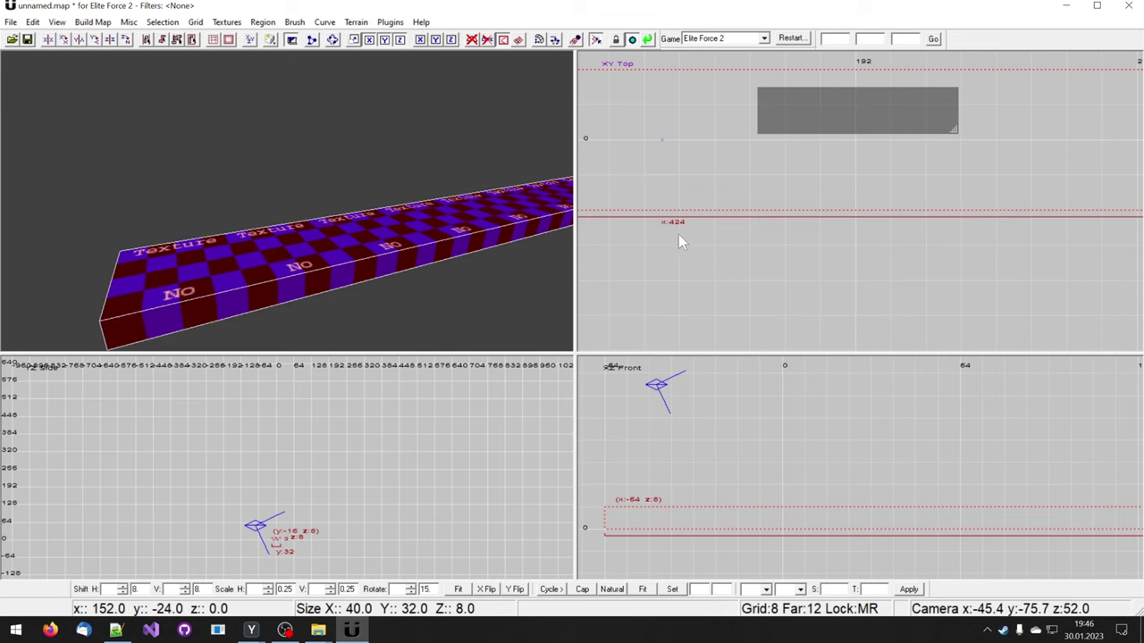
pyautogui.scroll(-5, 753, 268)
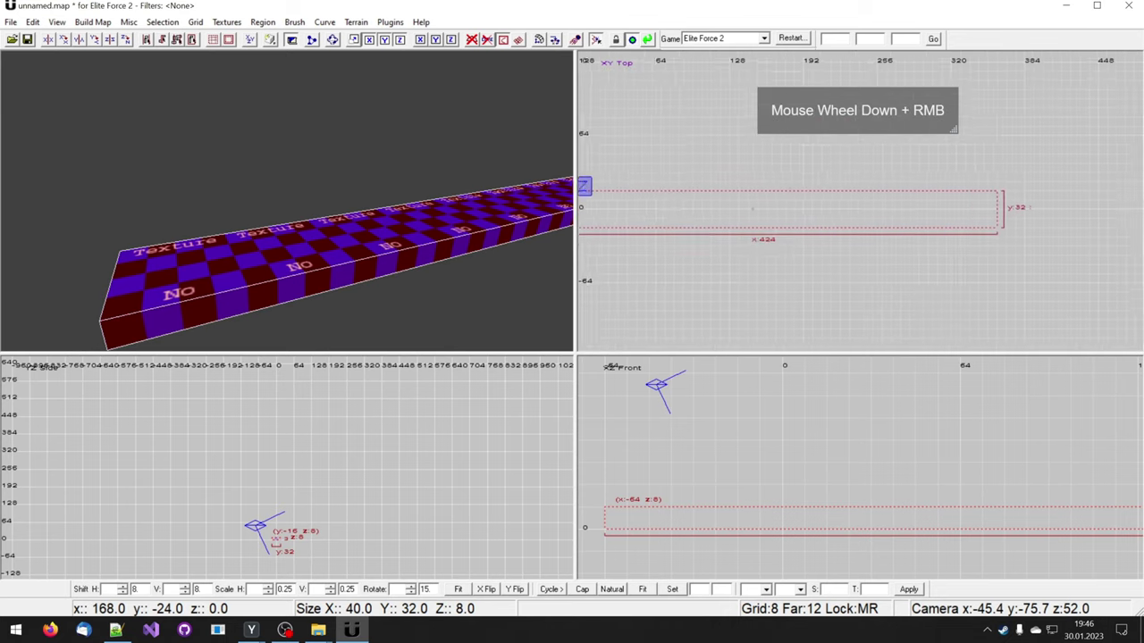
pyautogui.moveTo(754, 269)
pyautogui.mouseDown(button='right')
pyautogui.moveTo(876, 270)
pyautogui.moveTo(753, 235)
pyautogui.mouseUp(button='right')
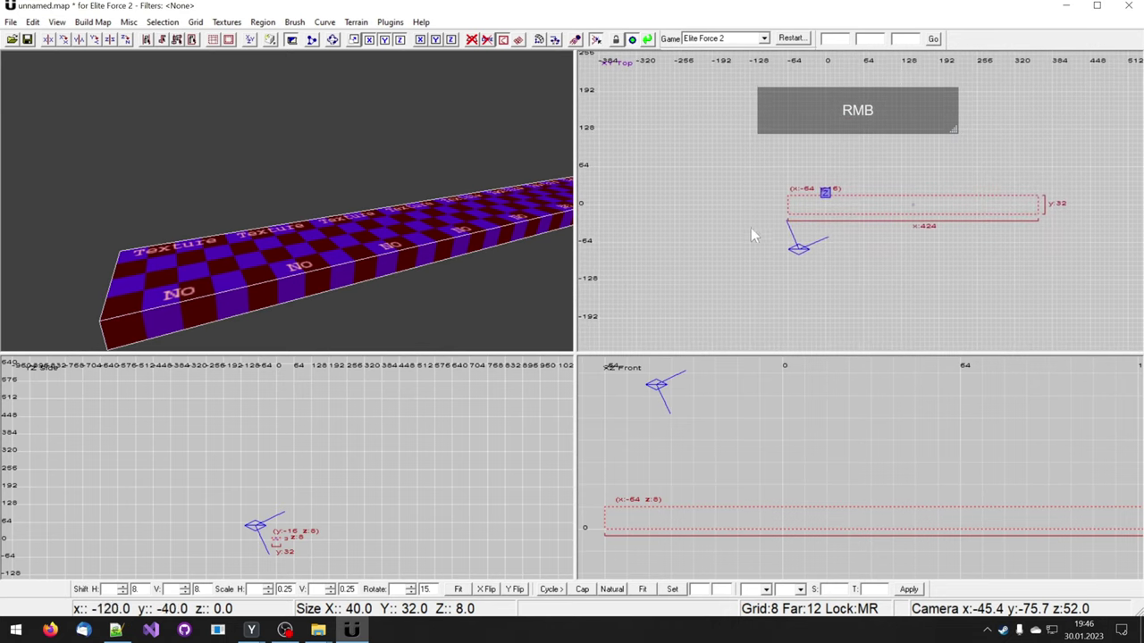
pyautogui.moveTo(757, 205); pyautogui.dragTo(645, 205)
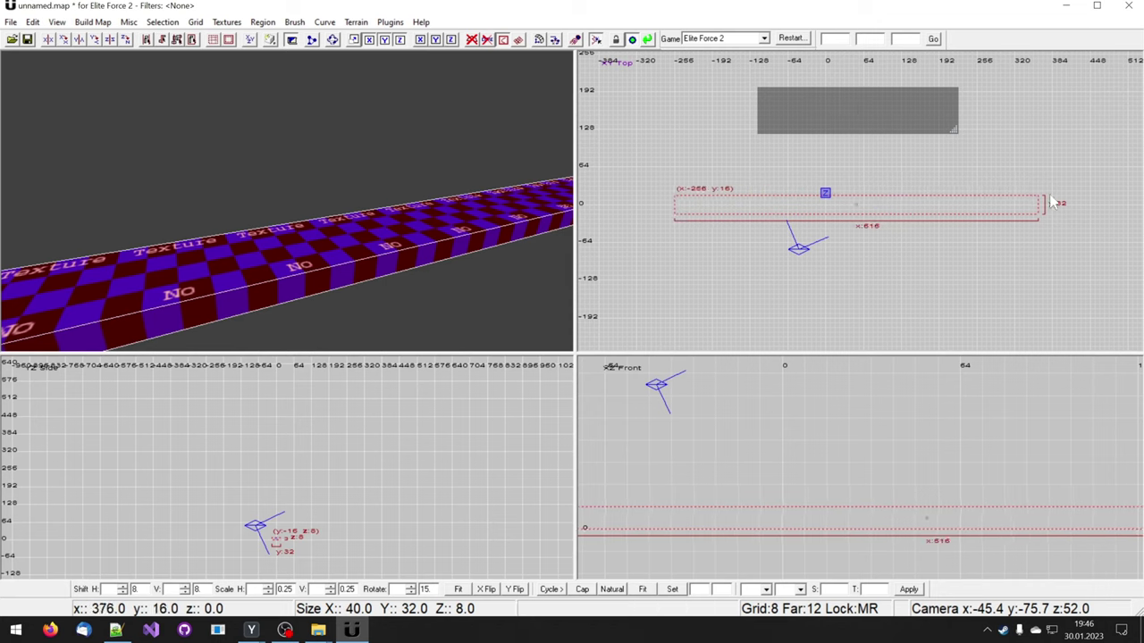
pyautogui.moveTo(1106, 201); pyautogui.dragTo(1045, 200)
pyautogui.moveTo(1012, 217); pyautogui.dragTo(994, 195, button='right')
# - Widen the block to 512 units so the slab is square
pyautogui.scroll(-3, 814, 237)
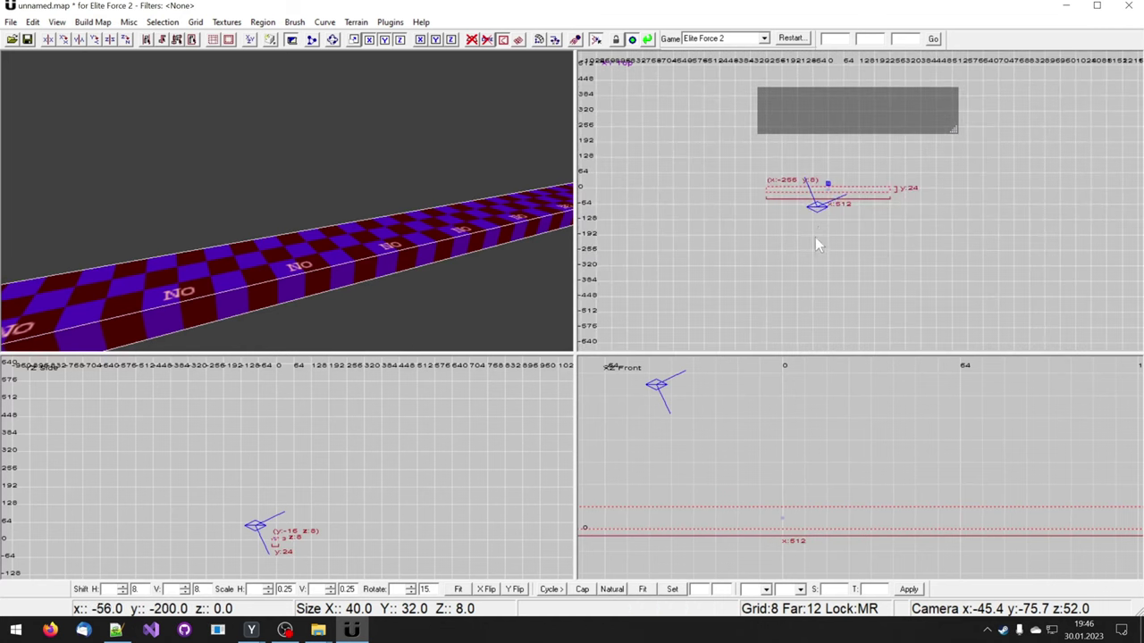
pyautogui.moveTo(816, 224); pyautogui.dragTo(817, 243)
pyautogui.moveTo(818, 243); pyautogui.dragTo(822, 254, button='right')
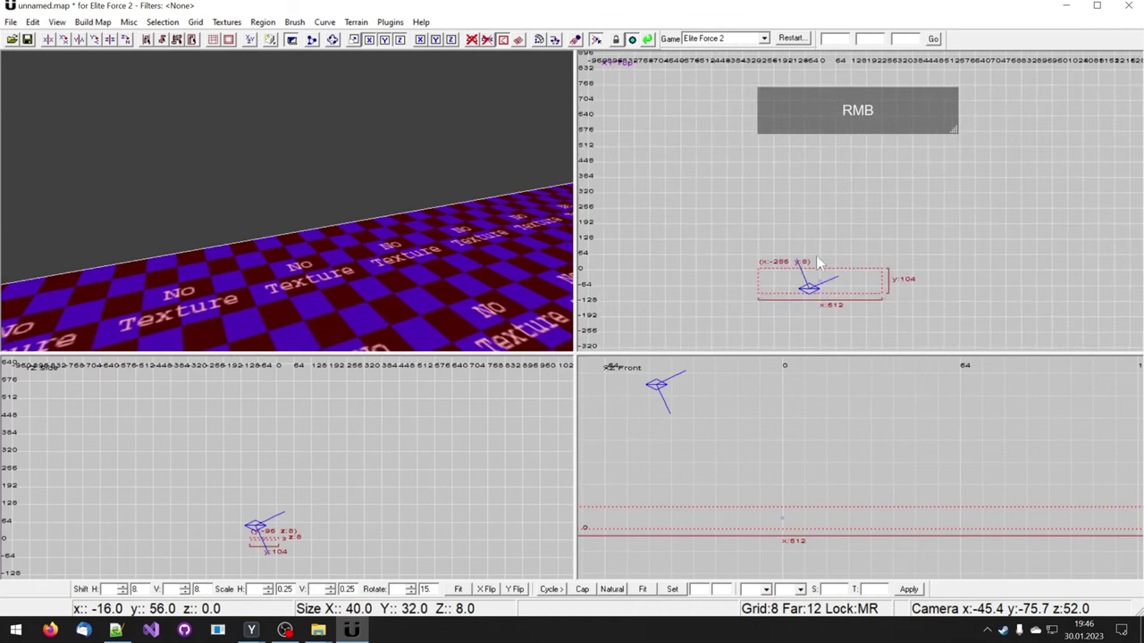
pyautogui.moveTo(819, 232); pyautogui.dragTo(817, 172)
pyautogui.moveTo(817, 172); pyautogui.dragTo(826, 283, button='right')
pyautogui.moveTo(827, 283); pyautogui.dragTo(836, 334)
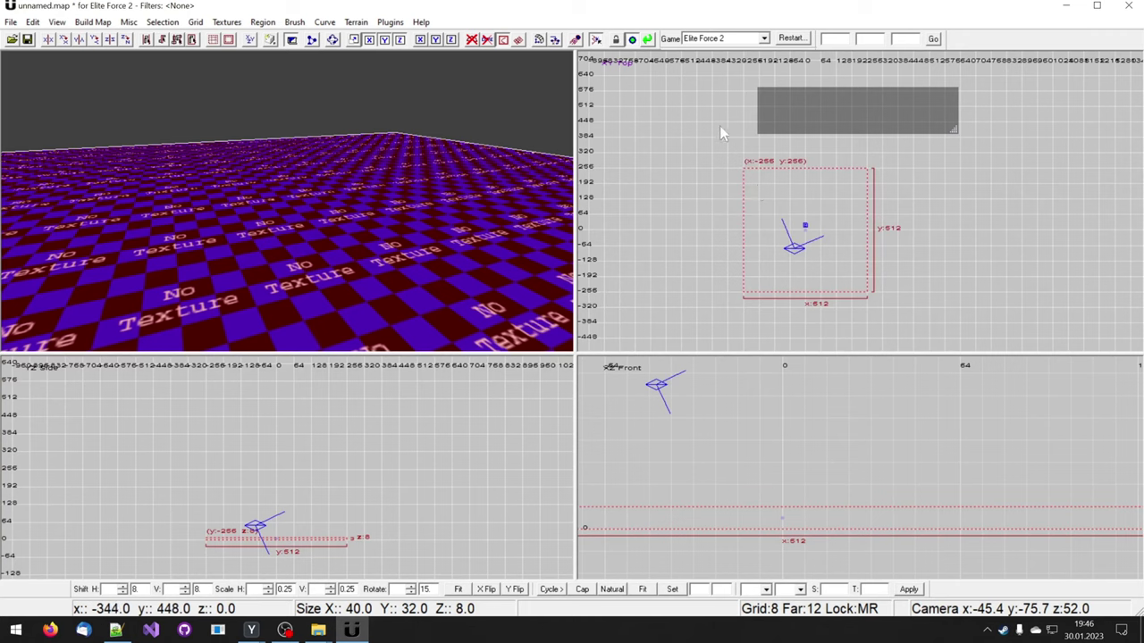
# - Move the floor slab so its corner sits at x -192, y 320
pyautogui.moveTo(826, 245)
pyautogui.mouseDown()
pyautogui.moveTo(890, 234)
pyautogui.moveTo(866, 258)
pyautogui.moveTo(846, 258)
pyautogui.moveTo(841, 229)
pyautogui.moveTo(797, 226)
pyautogui.moveTo(790, 240)
pyautogui.moveTo(837, 260)
pyautogui.moveTo(845, 232)
pyautogui.mouseUp()
pyautogui.scroll(1, 845, 232)
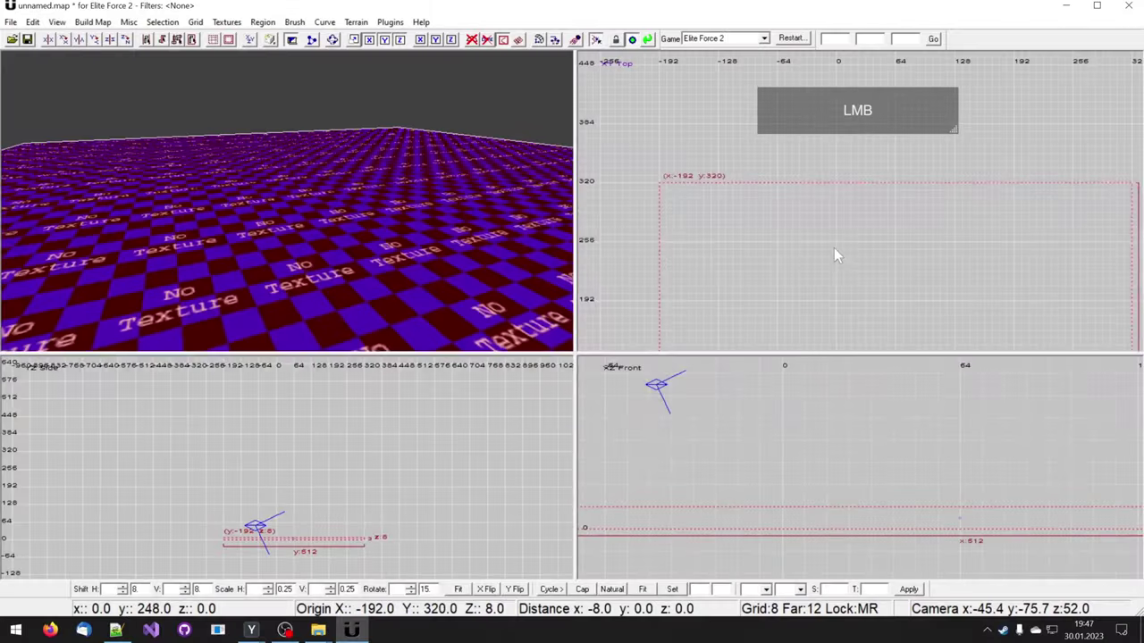
pyautogui.scroll(-3, 833, 248)
pyautogui.scroll(-2, 834, 247)
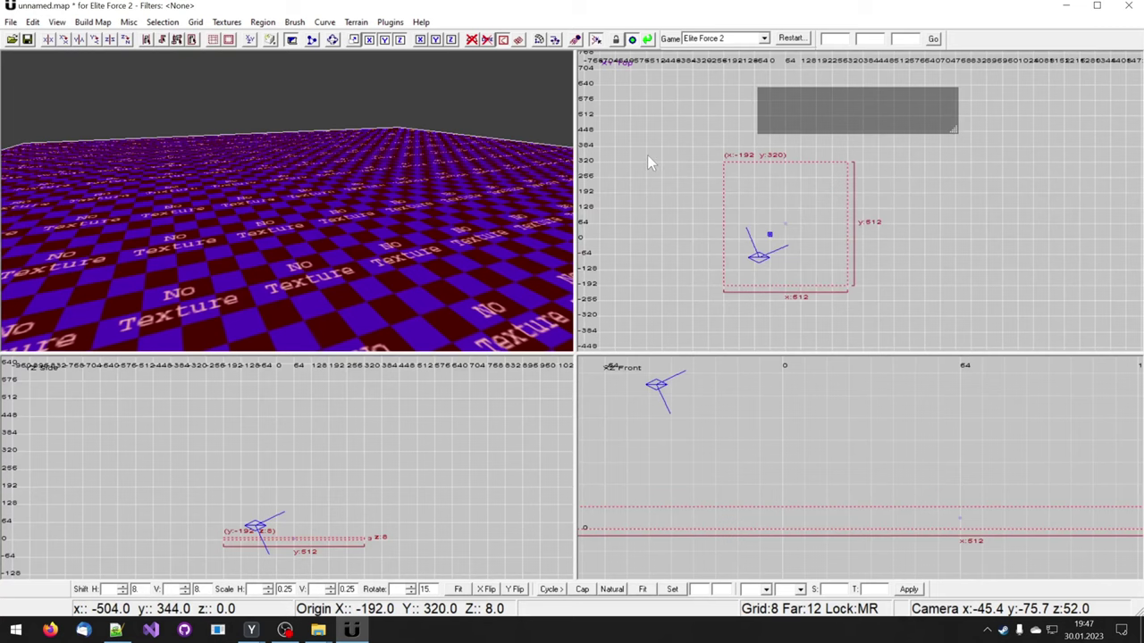
# - Deselect and reselect the floor slab, then bring it into the Front view
pyautogui.press('Escape')
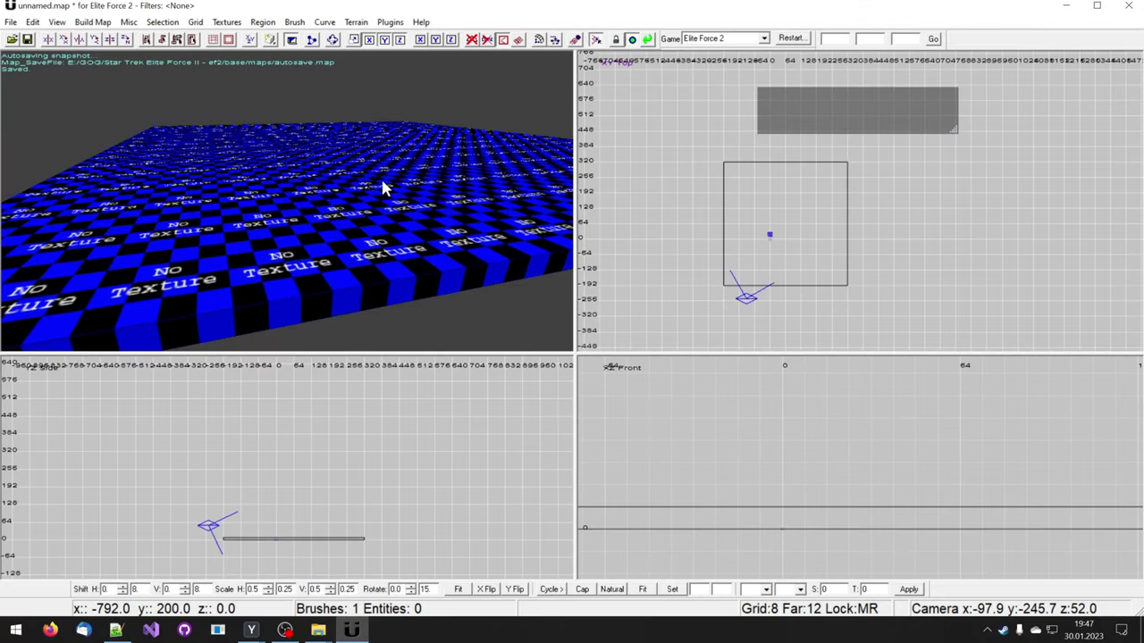
pyautogui.press('shift')
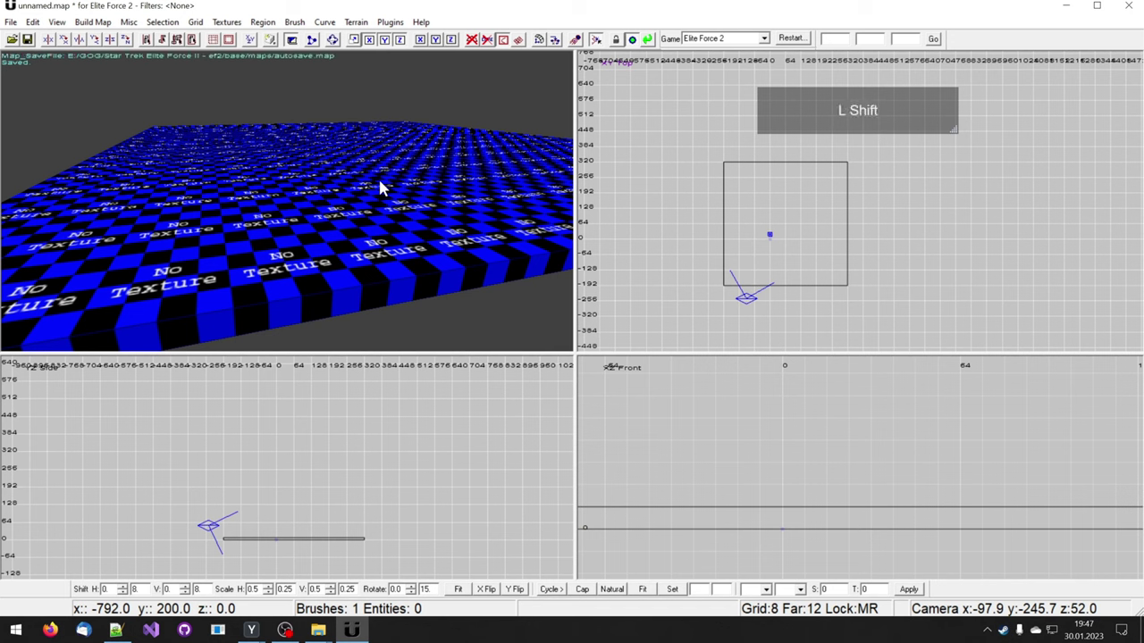
pyautogui.keyDown('shift'); pyautogui.click(380, 188); pyautogui.keyUp('shift')
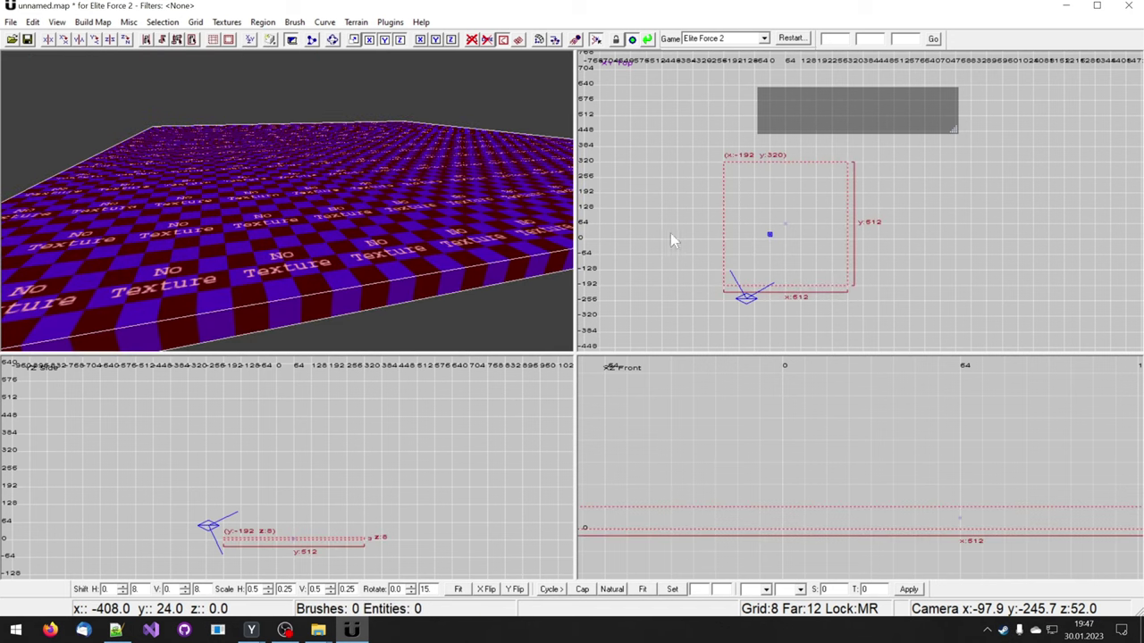
pyautogui.scroll(-2, 772, 427)
pyautogui.moveTo(773, 428)
pyautogui.mouseDown(button='right')
pyautogui.moveTo(790, 491)
pyautogui.moveTo(772, 447)
pyautogui.moveTo(786, 443)
pyautogui.moveTo(864, 490)
pyautogui.mouseUp(button='right')
pyautogui.scroll(2, 791, 491)
pyautogui.scroll(1, 780, 436)
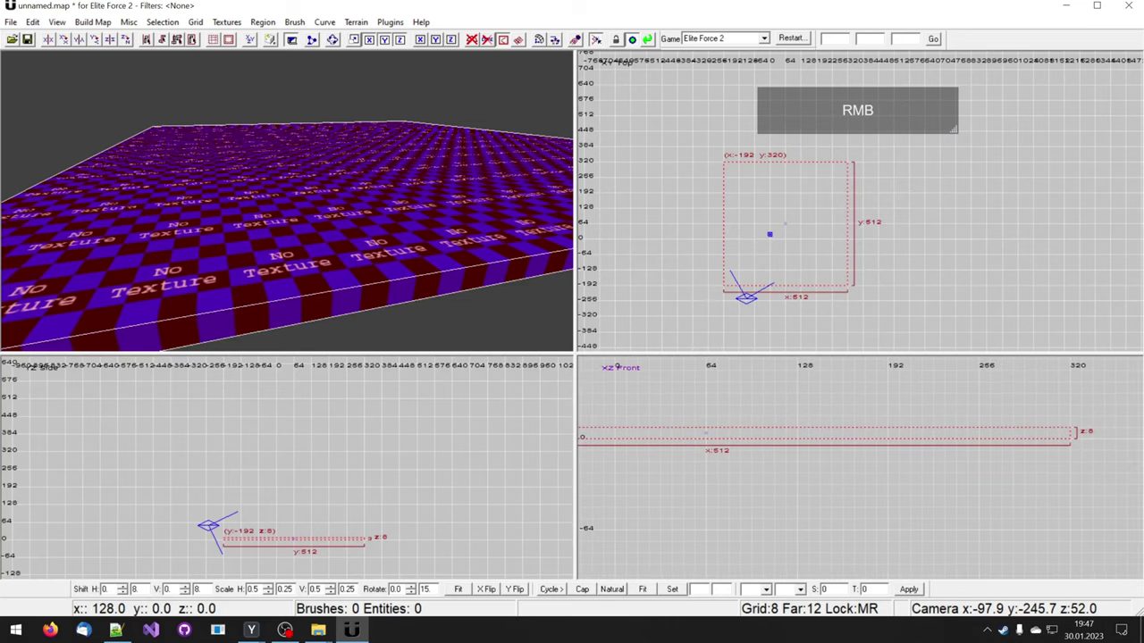
pyautogui.click(700, 453)
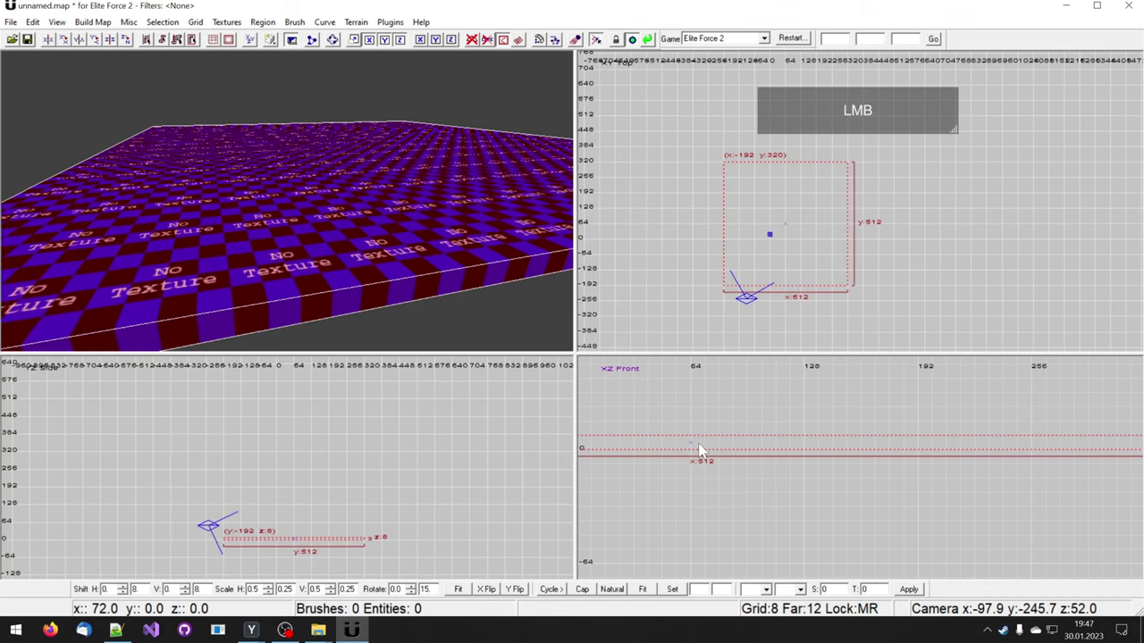
# - Lower the slab in the Front view so its base rests at z 0
pyautogui.moveTo(700, 451); pyautogui.dragTo(702, 459)
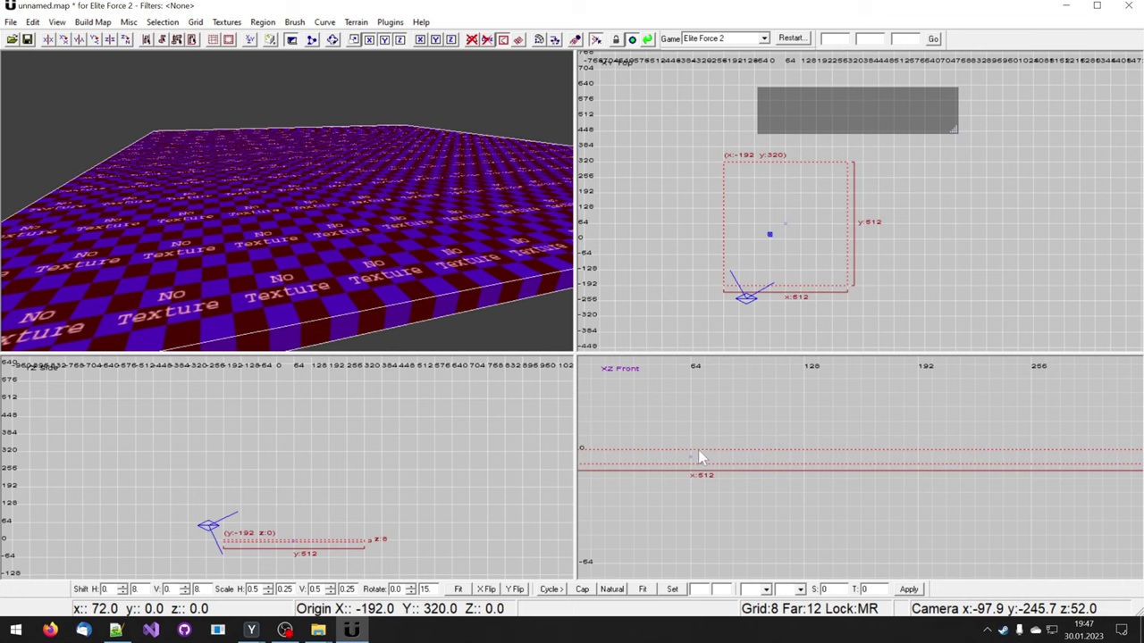
pyautogui.moveTo(698, 449); pyautogui.dragTo(692, 460, button='right')
pyautogui.scroll(-5, 697, 460)
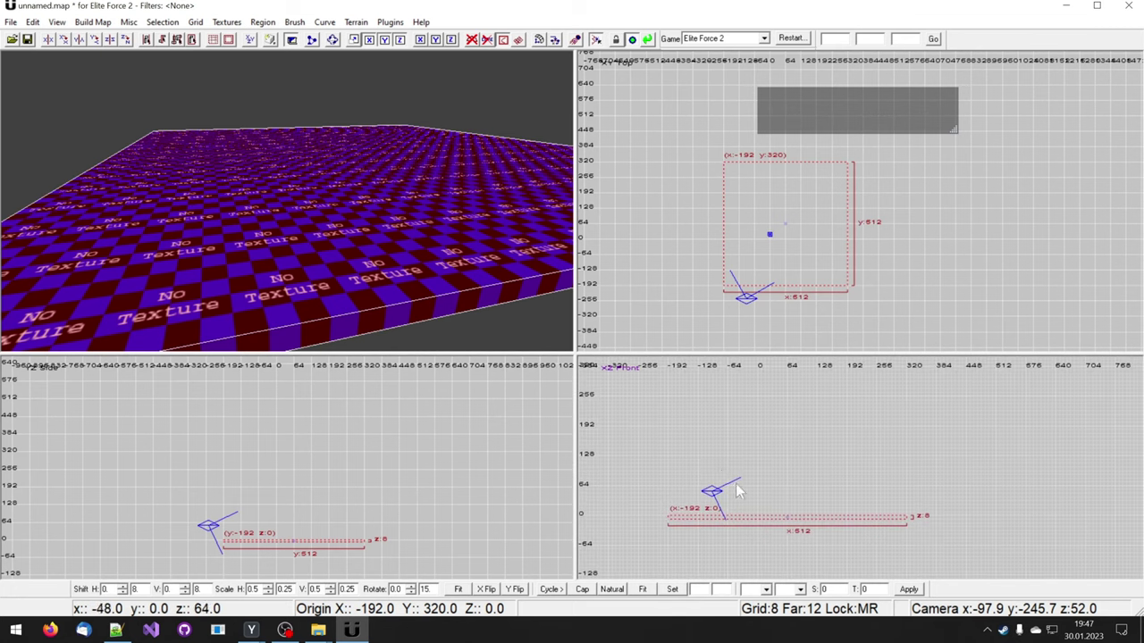
# - Raise the slab's top to 512, making a 512-unit cube
pyautogui.moveTo(781, 495); pyautogui.dragTo(752, 423)
pyautogui.moveTo(752, 424); pyautogui.dragTo(782, 459, button='right')
pyautogui.moveTo(782, 459); pyautogui.dragTo(787, 431)
pyautogui.moveTo(786, 432); pyautogui.dragTo(778, 492, button='right')
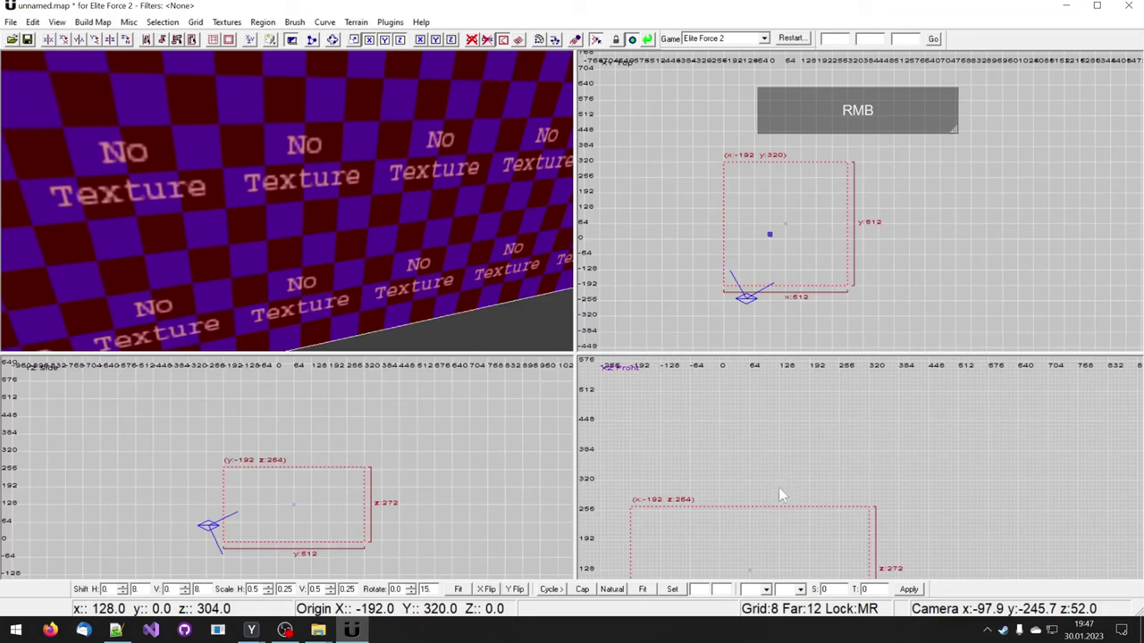
pyautogui.moveTo(779, 492); pyautogui.dragTo(773, 436)
pyautogui.moveTo(773, 435)
pyautogui.mouseDown(button='right')
pyautogui.moveTo(749, 410)
pyautogui.moveTo(757, 484)
pyautogui.mouseUp(button='right')
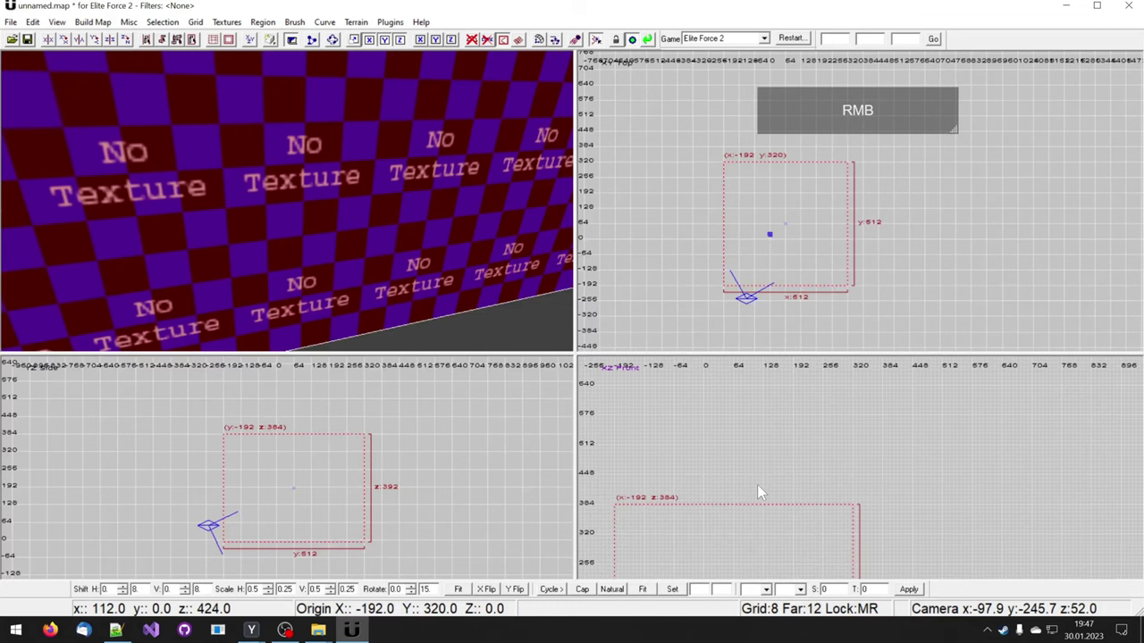
pyautogui.moveTo(757, 484); pyautogui.dragTo(733, 426)
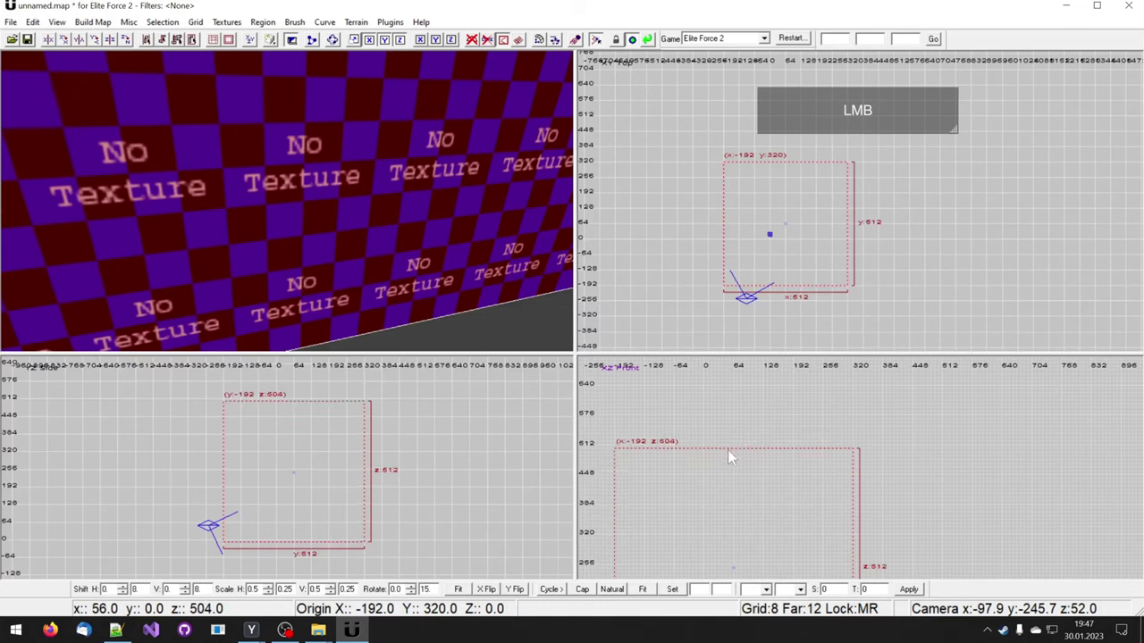
pyautogui.moveTo(425, 259); pyautogui.dragTo(420, 242, button='right')
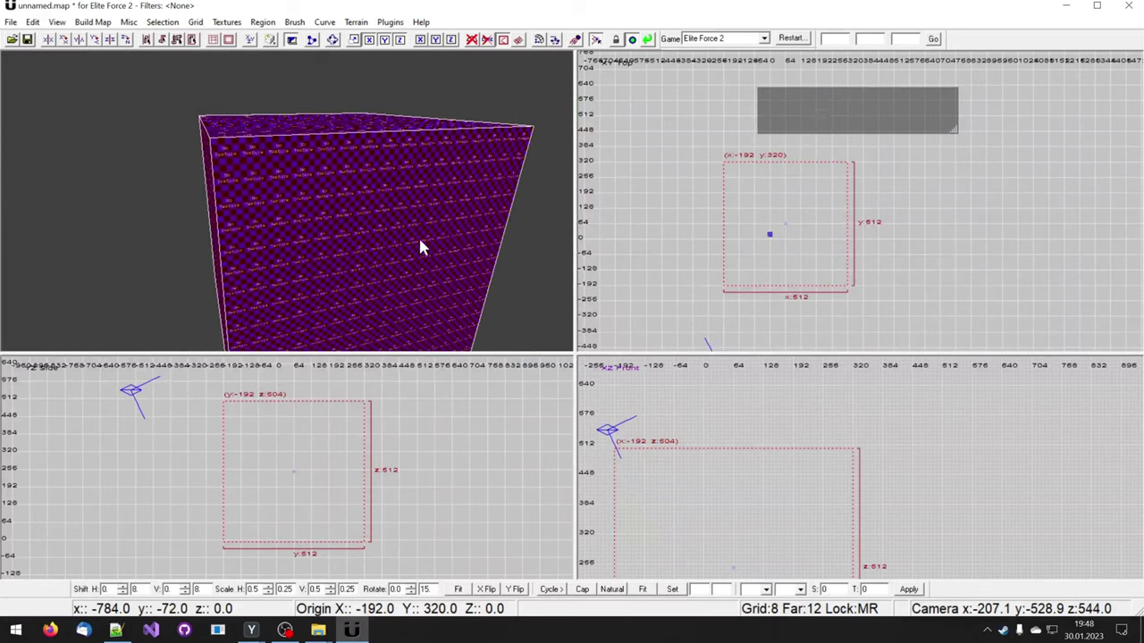
# - Hollow the cube into a room and look at its caulk-textured walls
pyautogui.click(228, 44)
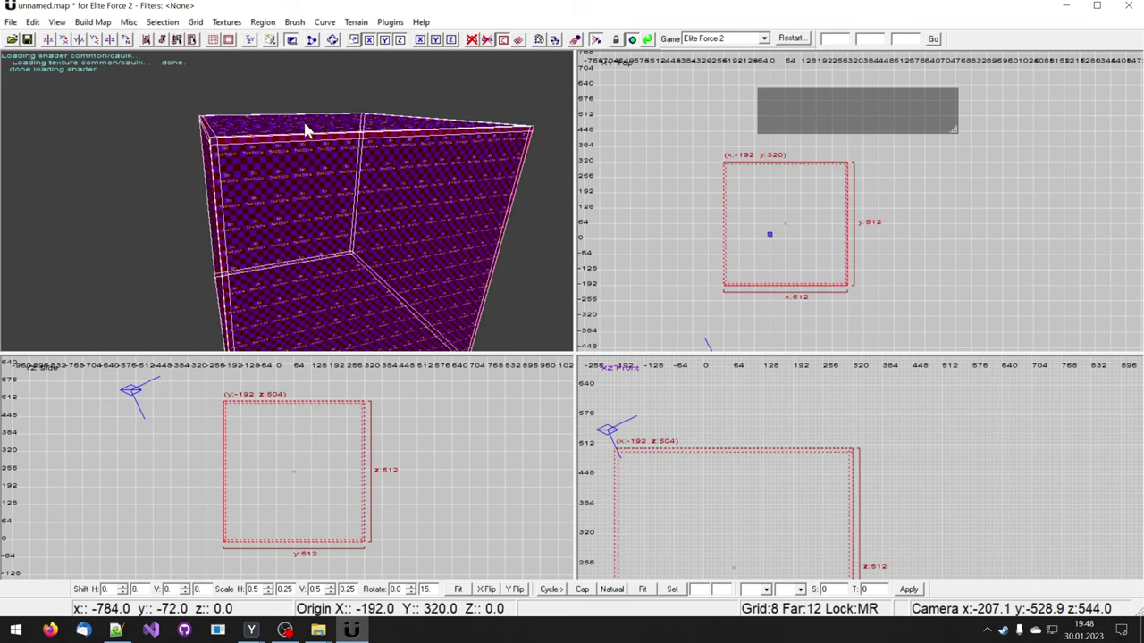
pyautogui.moveTo(305, 126); pyautogui.dragTo(309, 133, button='right')
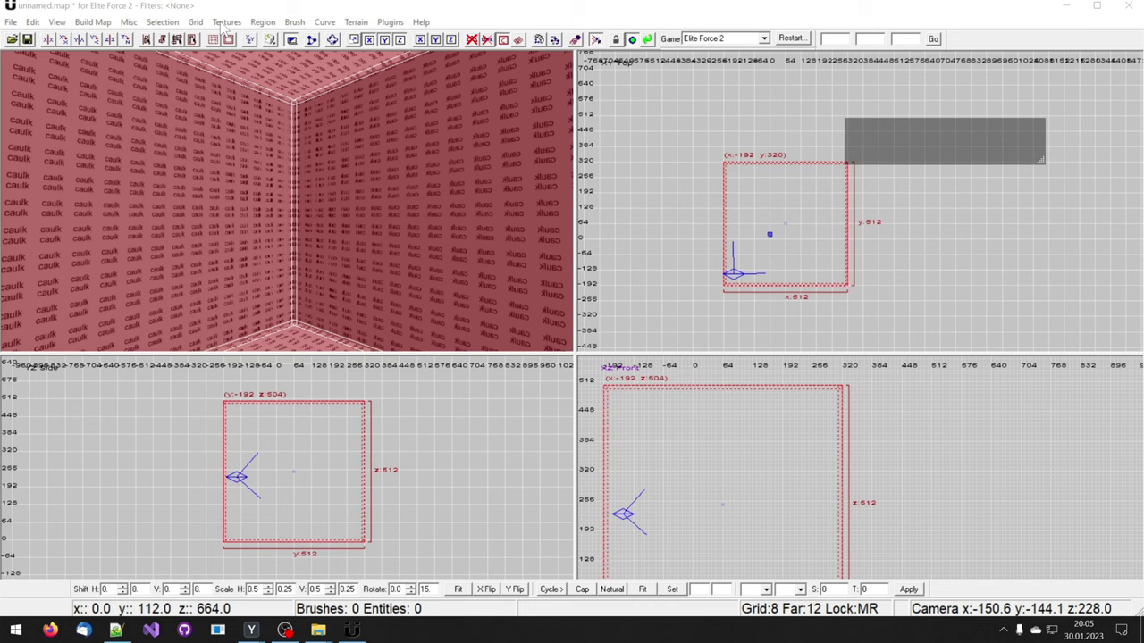
# - Load the forever texture set from the Textures menu
pyautogui.click(226, 23)
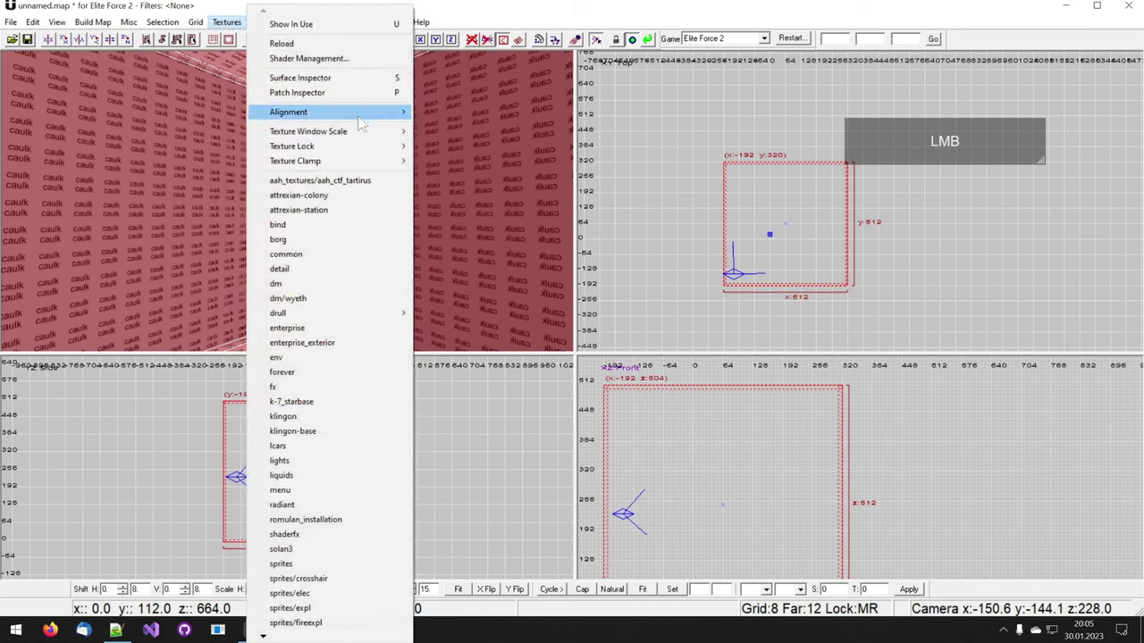
pyautogui.click(319, 376)
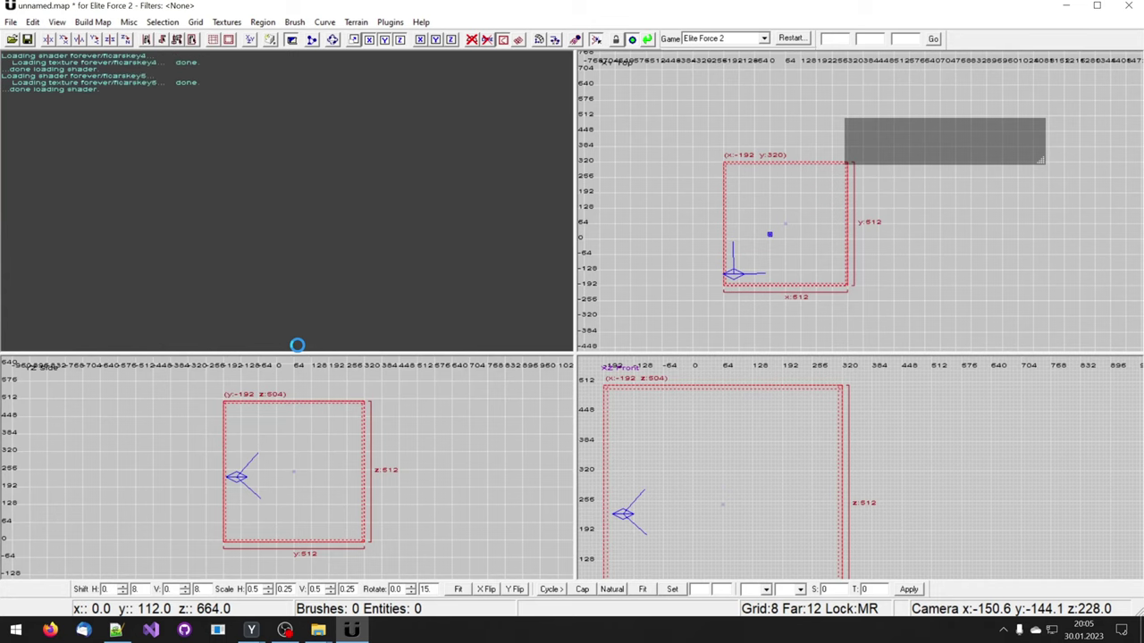
pyautogui.scroll(1, 234, 295)
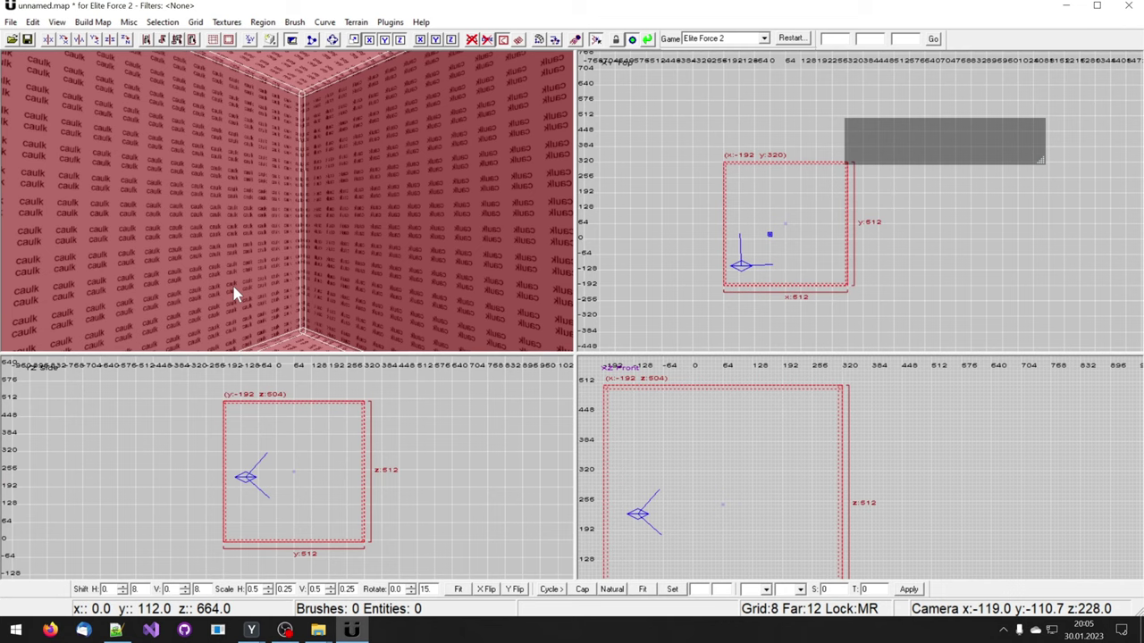
# - Filter the texture browser to 'floo' and check the texture loading messages in the console
pyautogui.press('t')
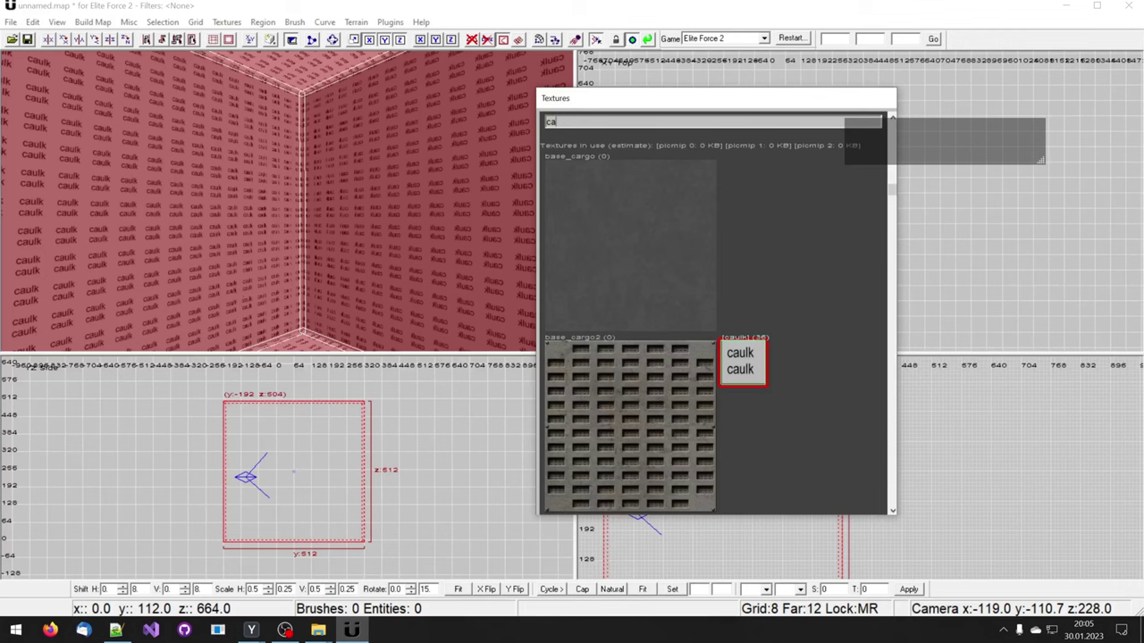
pyautogui.moveTo(556, 122); pyautogui.dragTo(541, 123)
pyautogui.moveTo(891, 200); pyautogui.dragTo(879, 84)
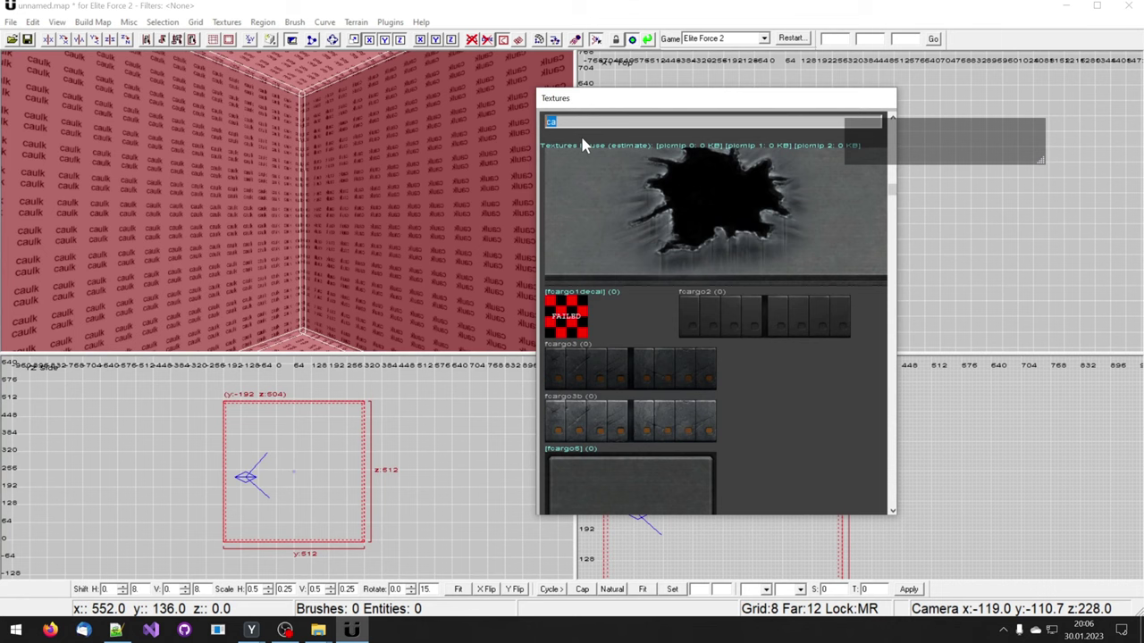
pyautogui.write('fl')
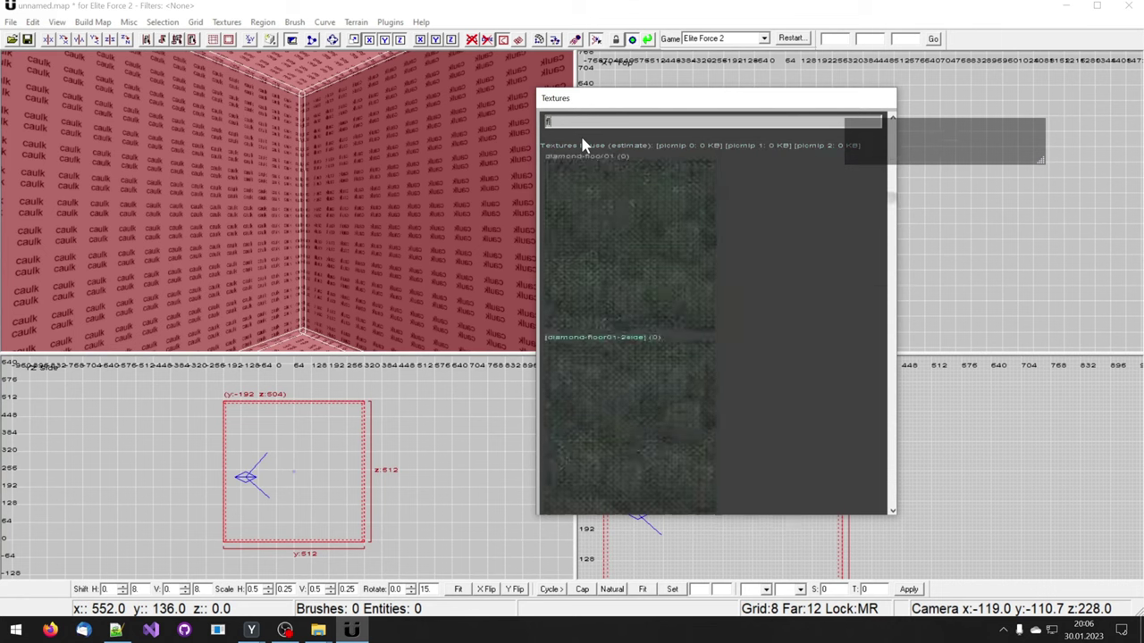
pyautogui.write('oor')
pyautogui.press('BackSpace')
pyautogui.press('o')
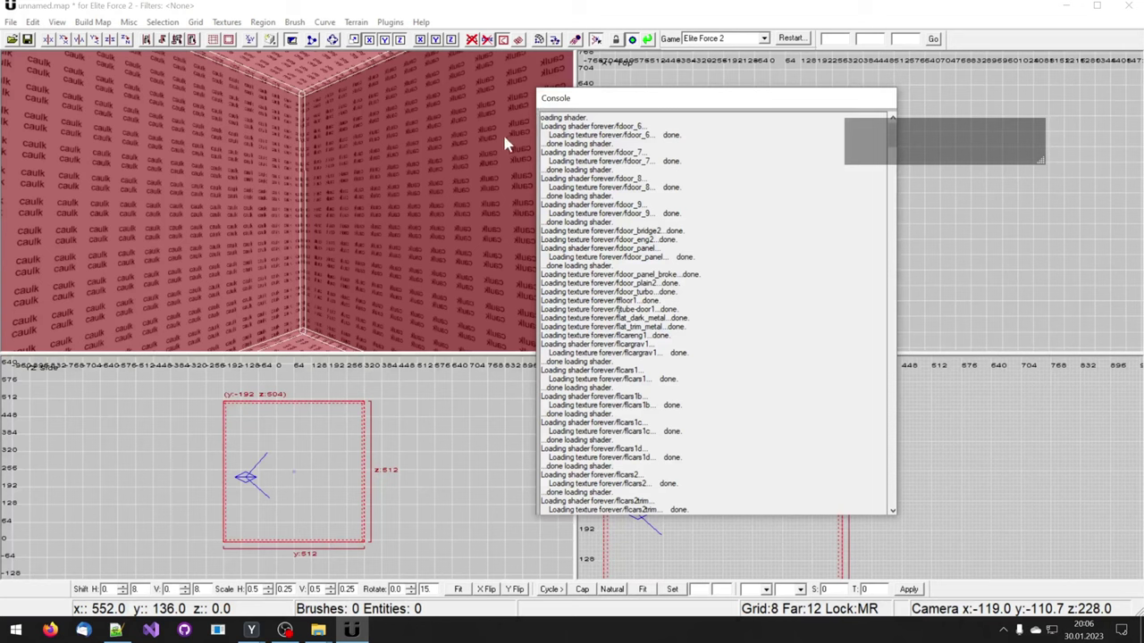
# - Apply floor1 to the whole room brush, then deselect it
pyautogui.rightClick(485, 182)
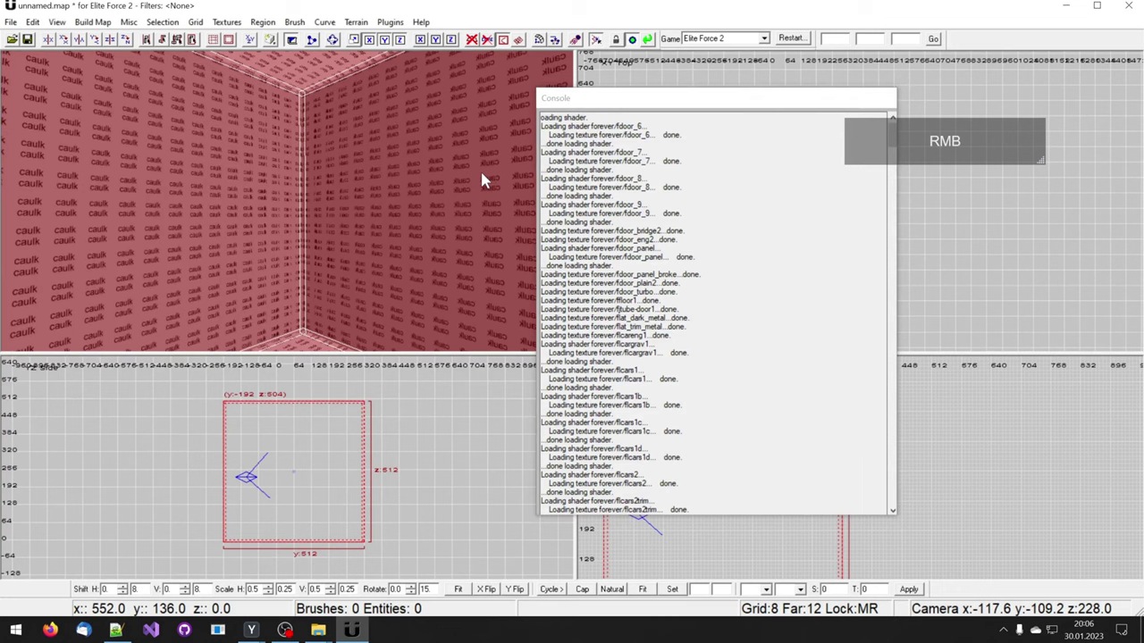
pyautogui.press('t')
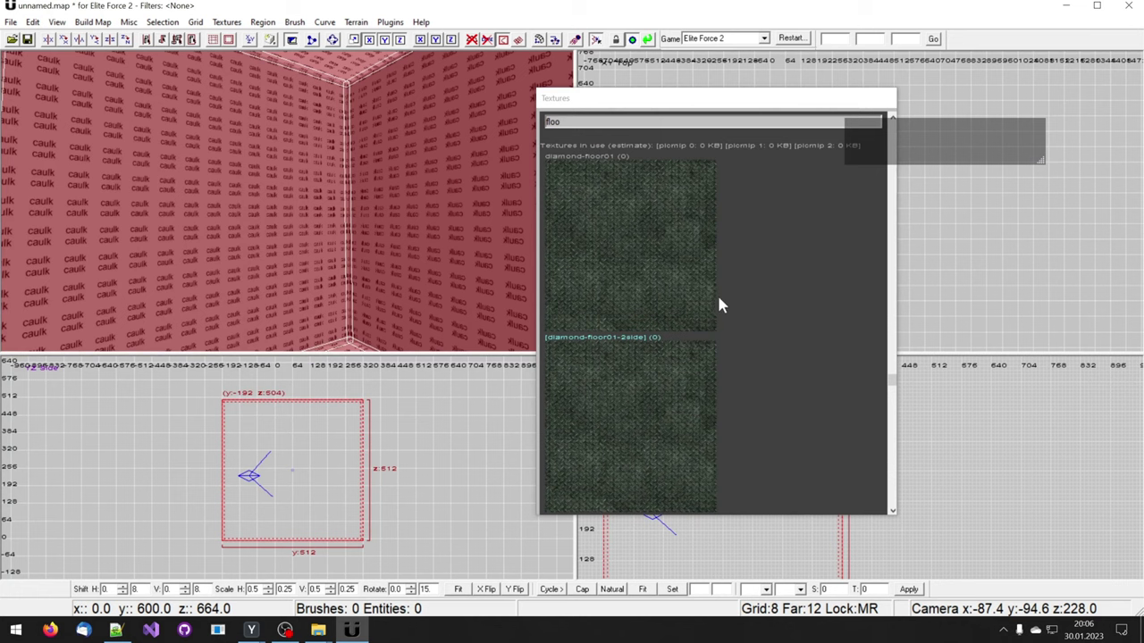
pyautogui.scroll(-1, 836, 205)
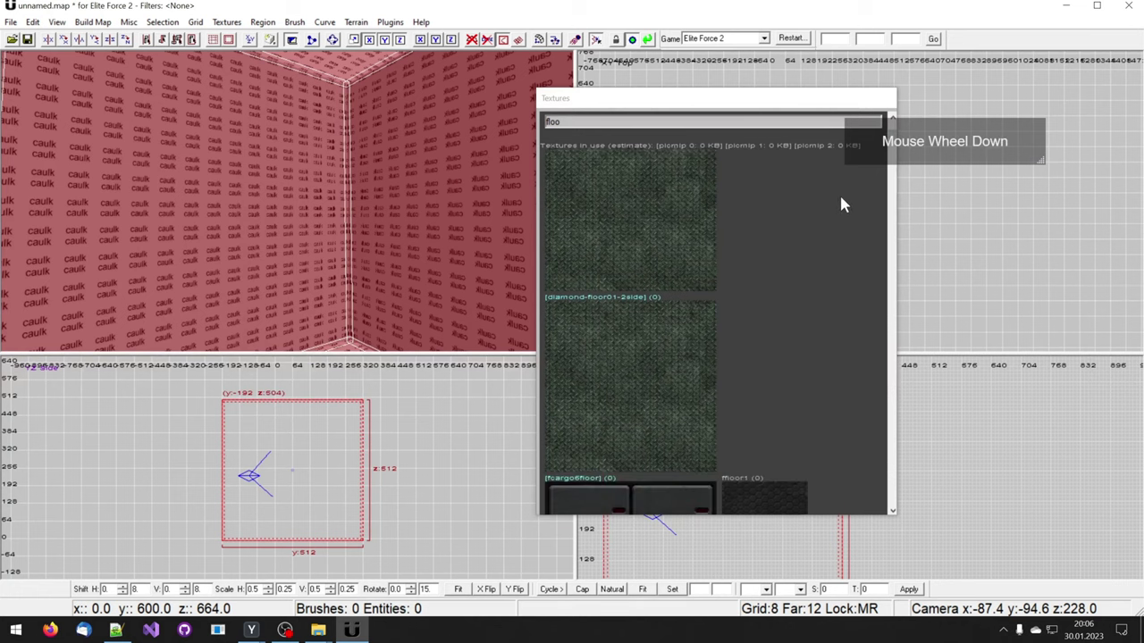
pyautogui.moveTo(425, 205); pyautogui.dragTo(421, 202, button='right')
pyautogui.scroll(-4, 787, 349)
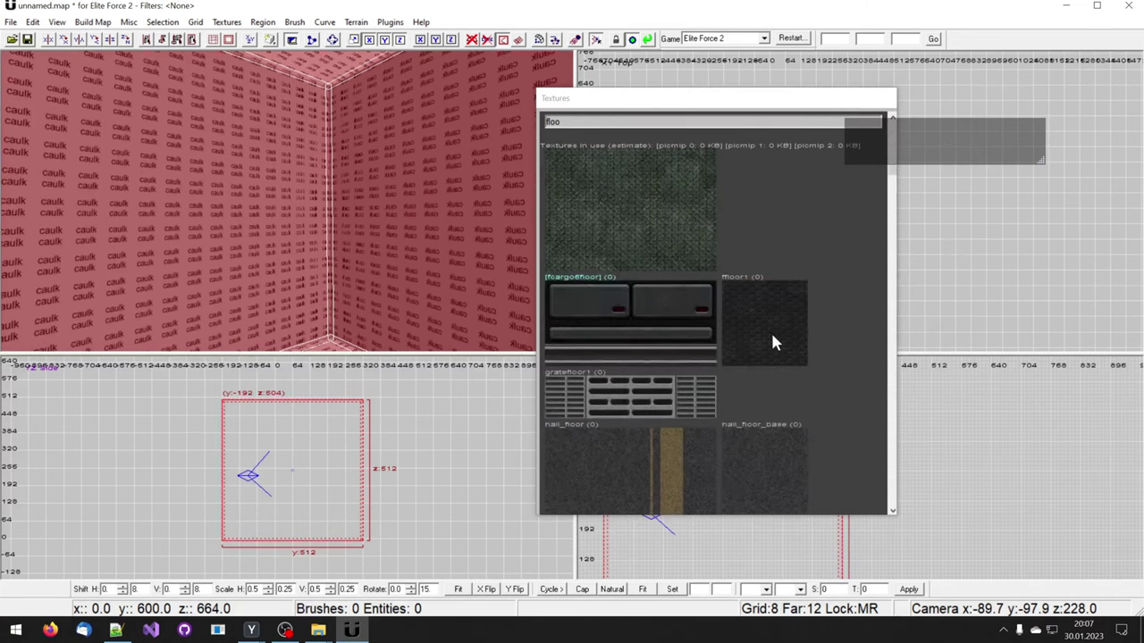
pyautogui.click(770, 335)
pyautogui.moveTo(398, 268); pyautogui.dragTo(399, 268, button='right')
pyautogui.press('Escape')
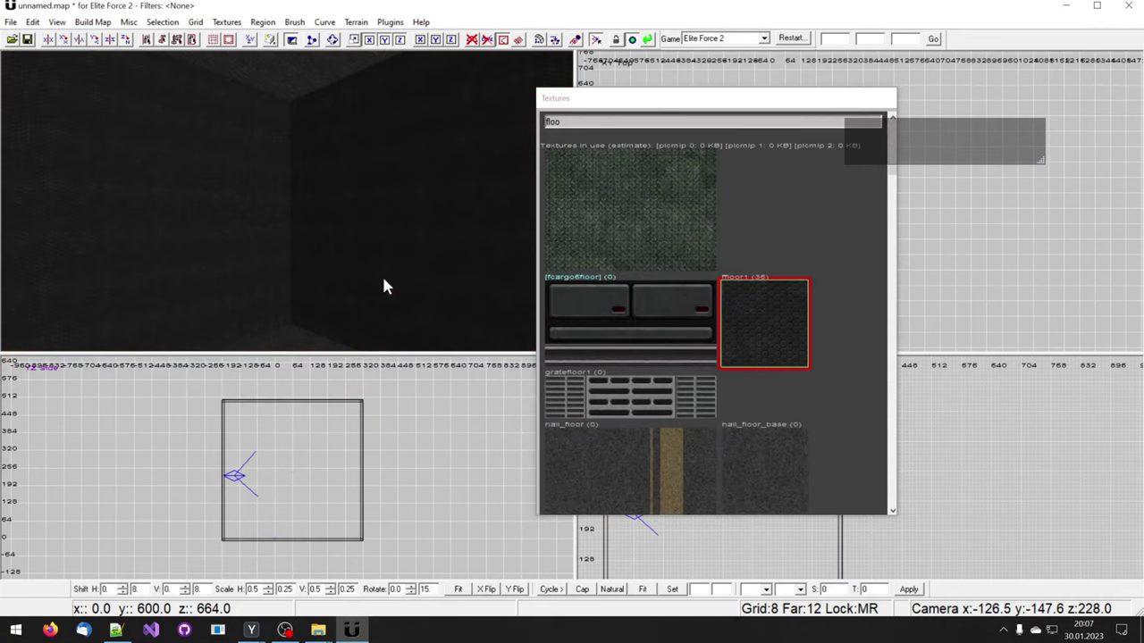
# - Shift-select the room's wall faces in the 3D view
pyautogui.moveTo(297, 222); pyautogui.dragTo(305, 278, button='right')
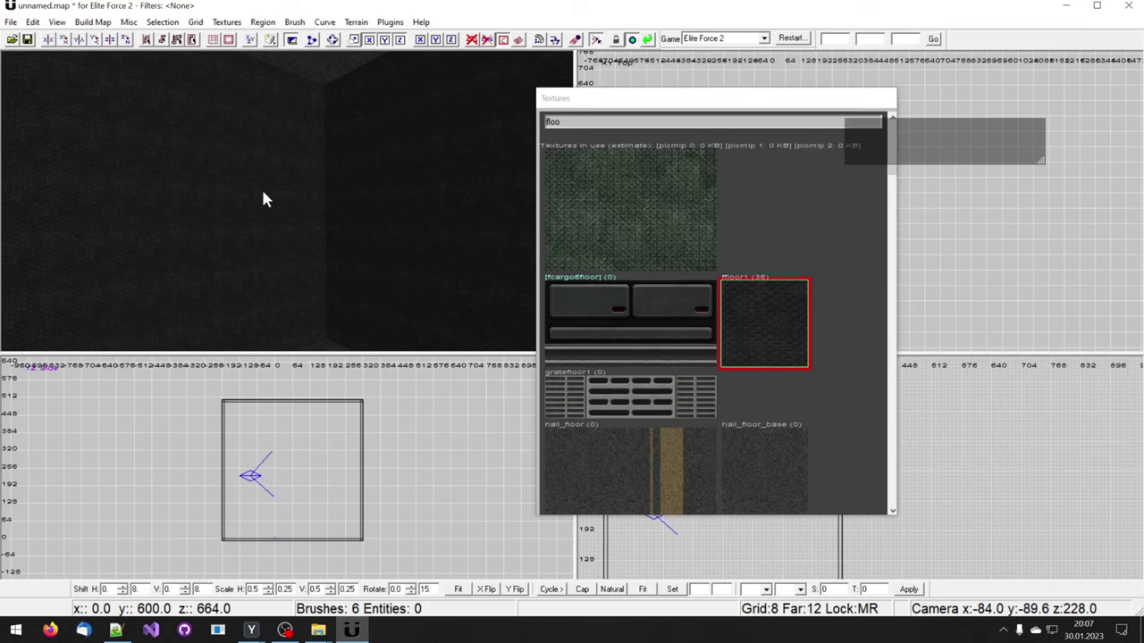
pyautogui.press('shift')
pyautogui.moveTo(236, 251)
pyautogui.keyDown('shift'); pyautogui.mouseDown()
pyautogui.moveTo(433, 312)
pyautogui.moveTo(327, 307)
pyautogui.mouseUp(); pyautogui.keyUp('shift')
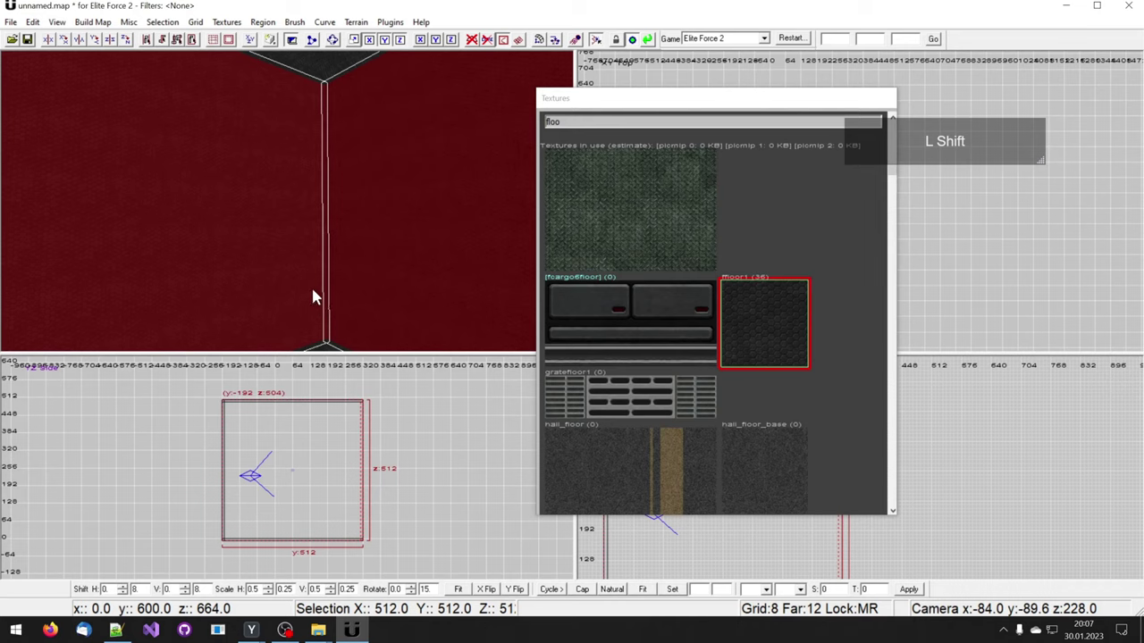
pyautogui.moveTo(311, 285); pyautogui.dragTo(313, 291, button='right')
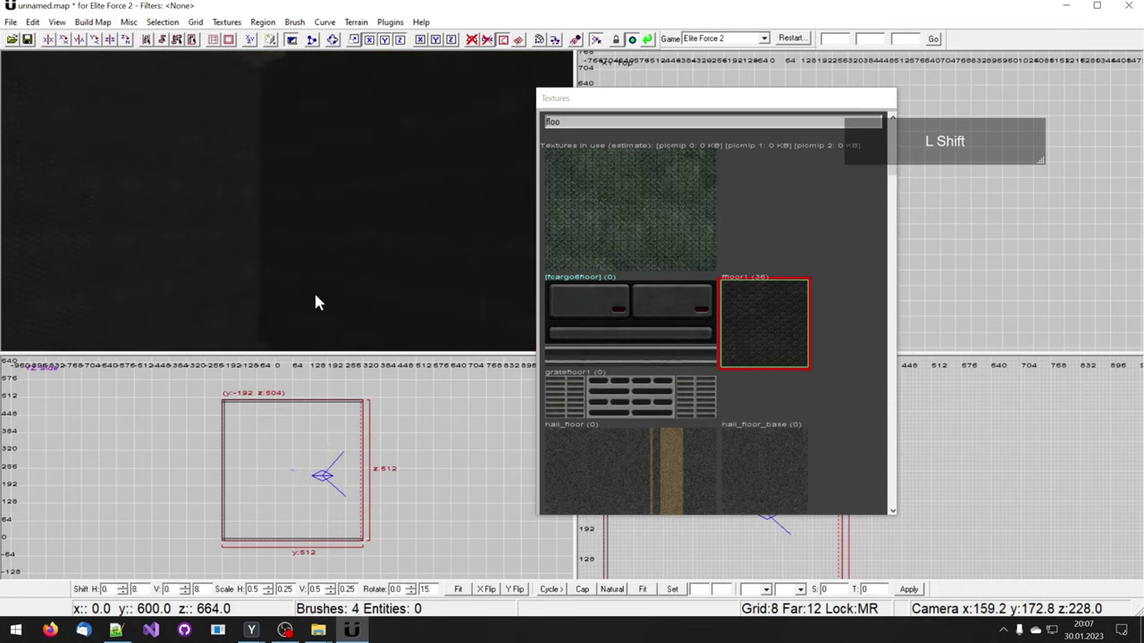
pyautogui.keyDown('shift'); pyautogui.click(314, 290); pyautogui.keyUp('shift')
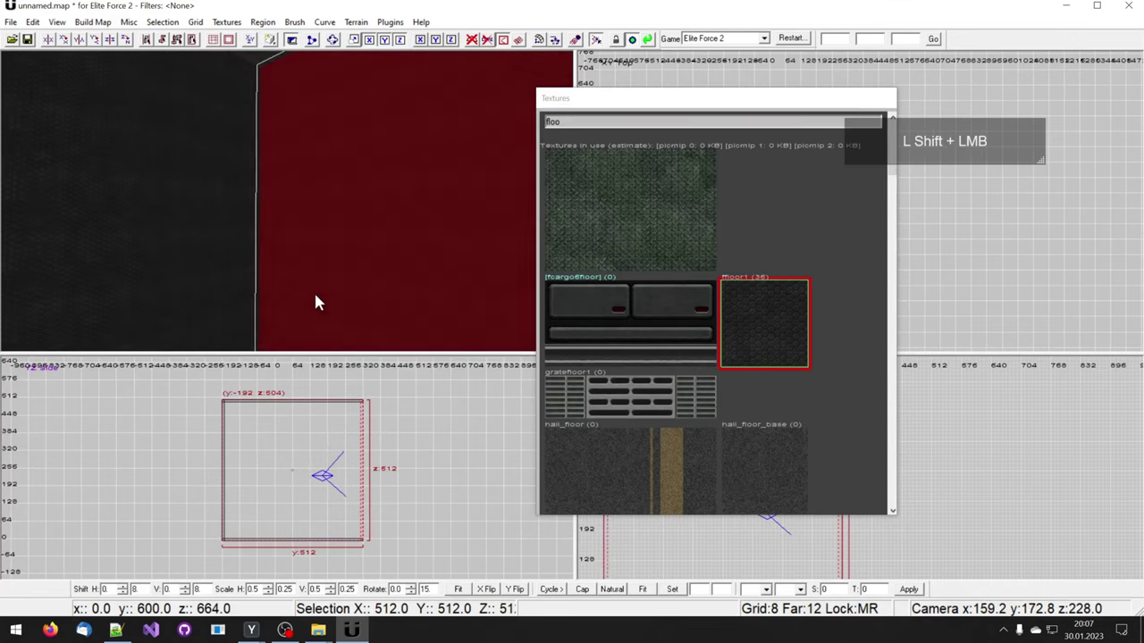
pyautogui.keyDown('shift'); pyautogui.click(226, 294); pyautogui.keyUp('shift')
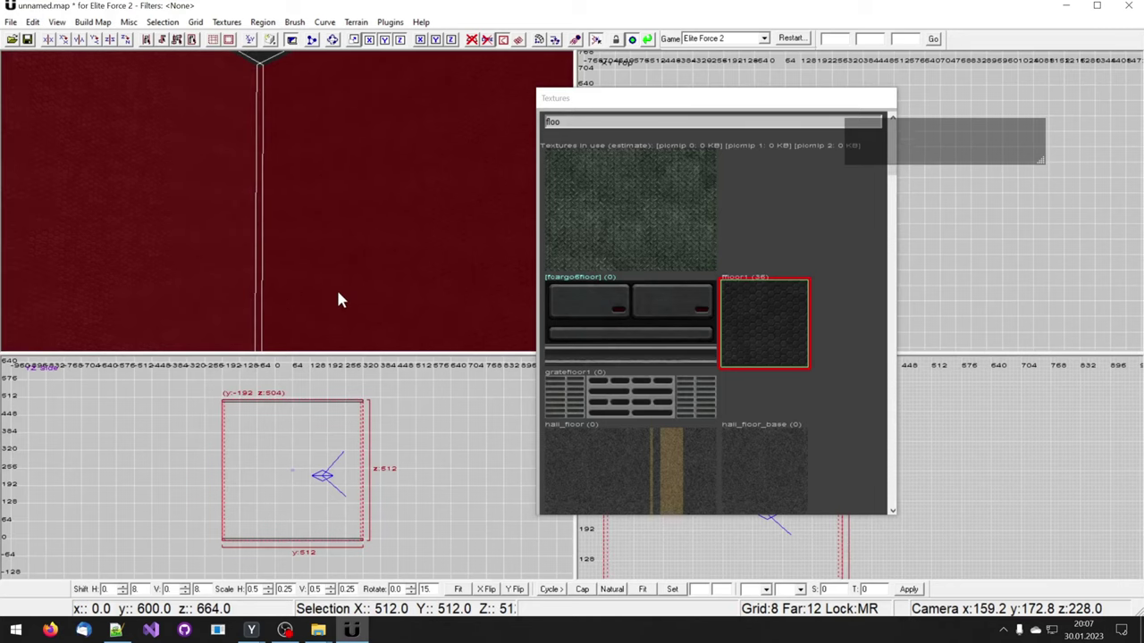
pyautogui.moveTo(335, 289); pyautogui.dragTo(354, 289, button='right')
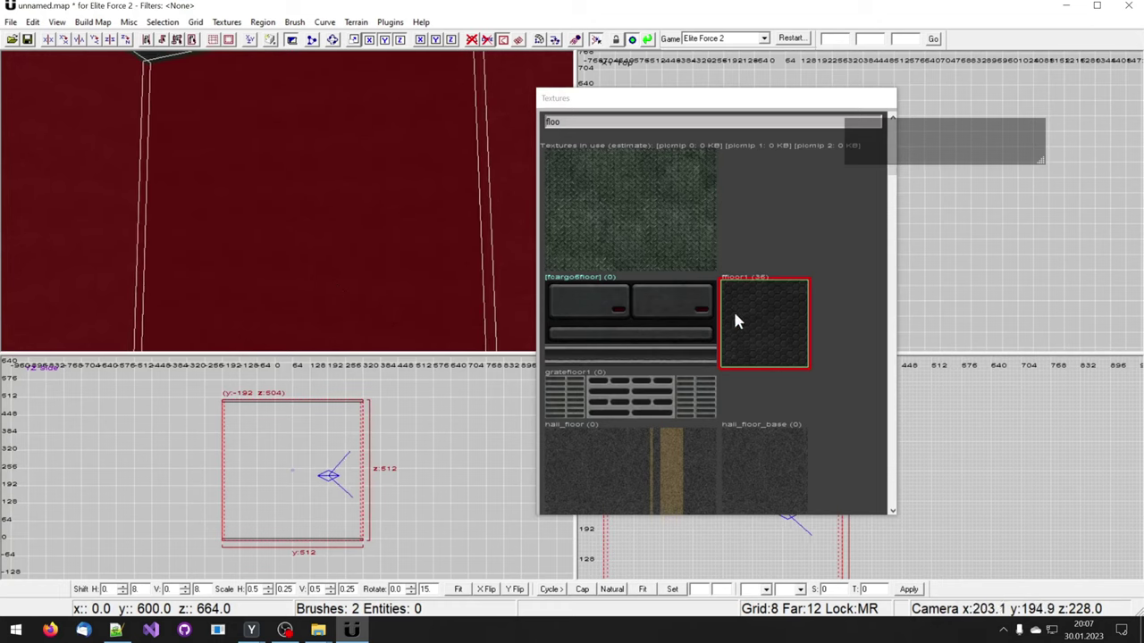
# - Apply shuttle_floor_base to the selected walls, then deselect them
pyautogui.scroll(-6, 829, 434)
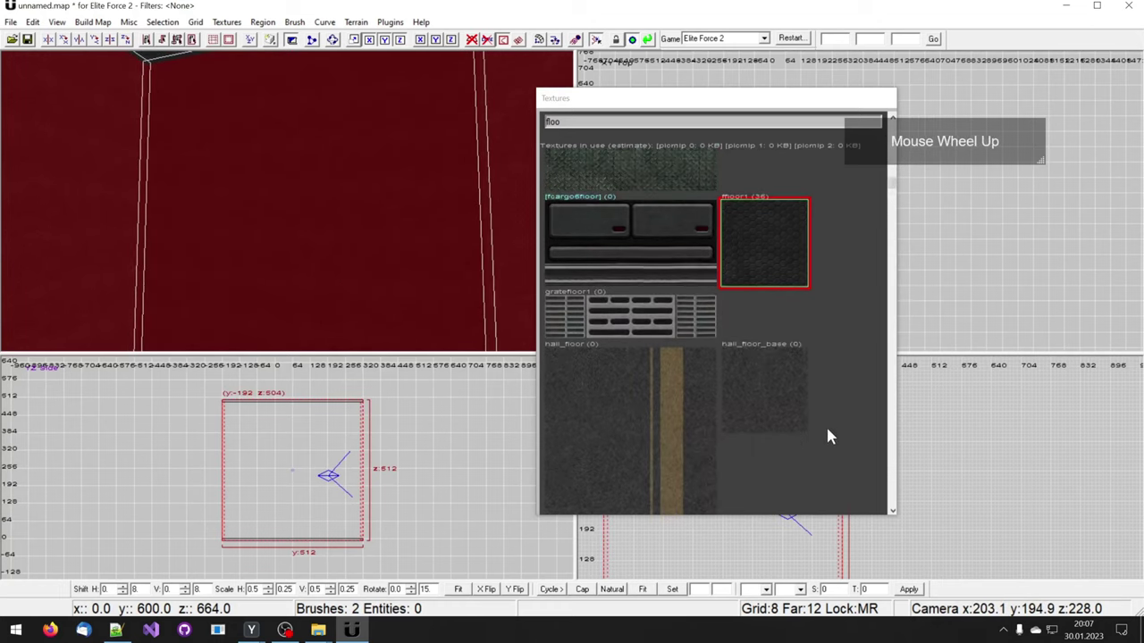
pyautogui.scroll(-5, 802, 409)
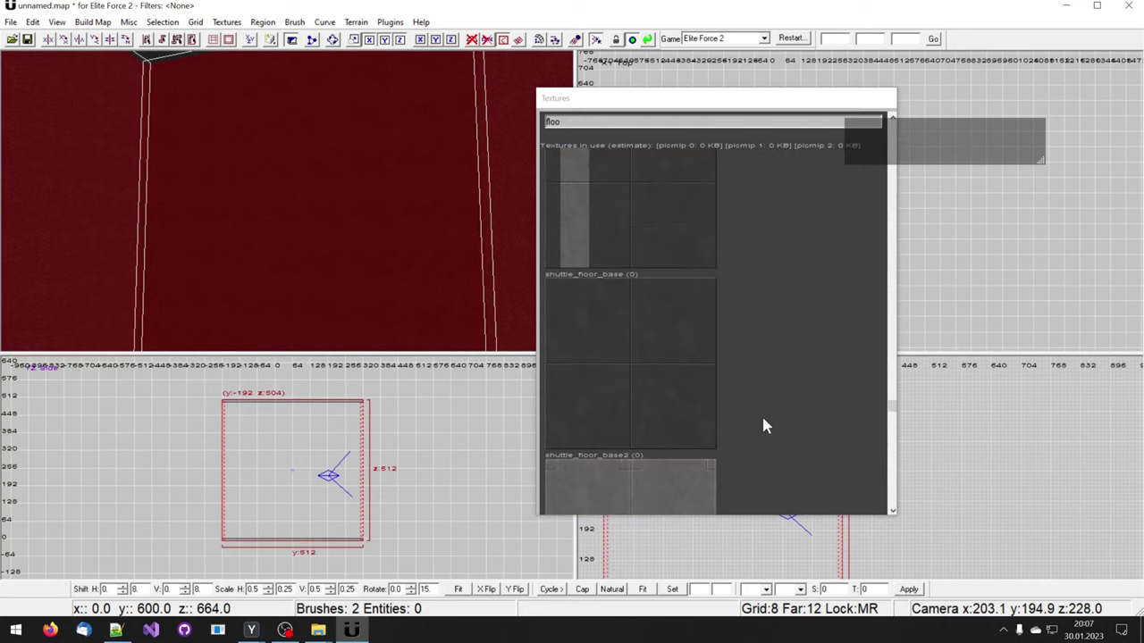
pyautogui.click(613, 288)
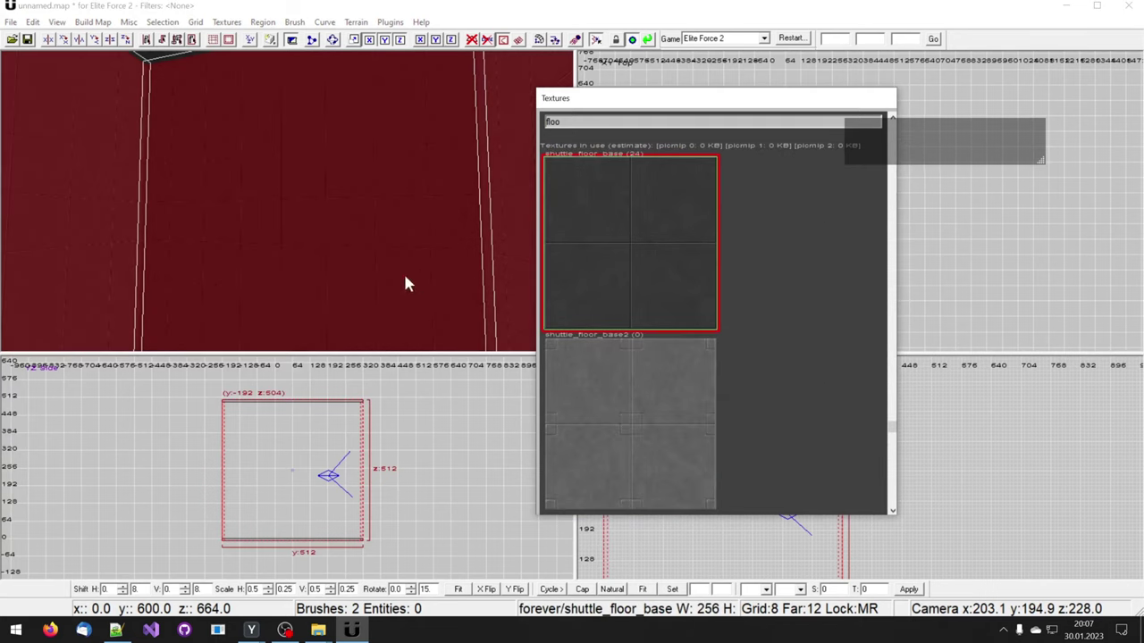
pyautogui.moveTo(403, 271); pyautogui.dragTo(378, 263, button='right')
pyautogui.press('Escape')
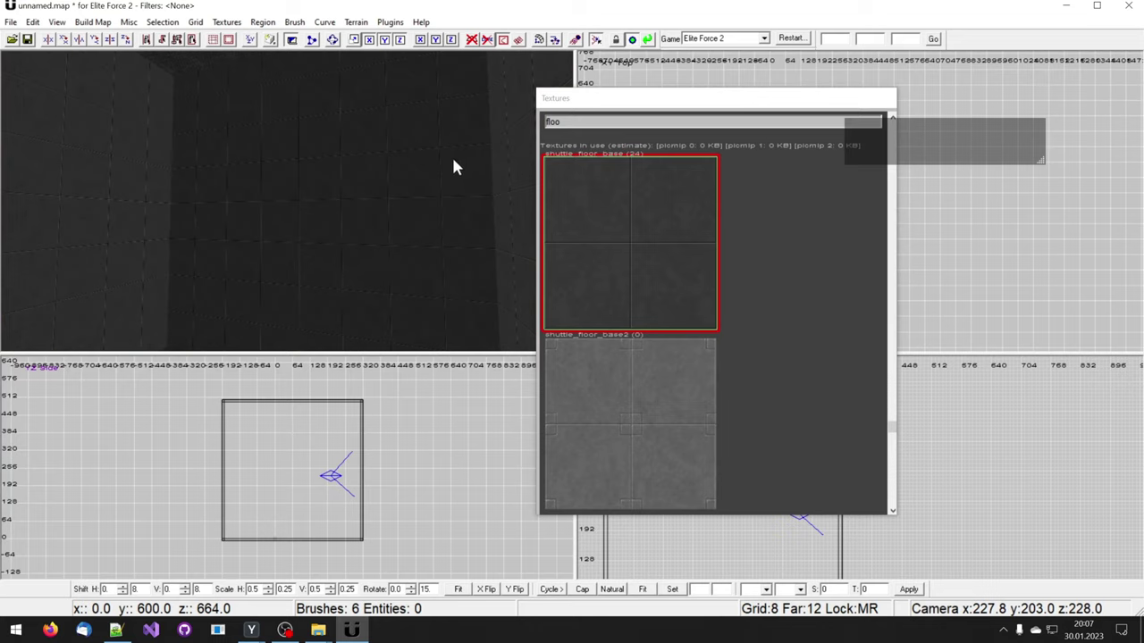
# - Save the map over firstmap.map in the maps folder, confirming the overwrite
pyautogui.moveTo(454, 167); pyautogui.dragTo(441, 178, button='right')
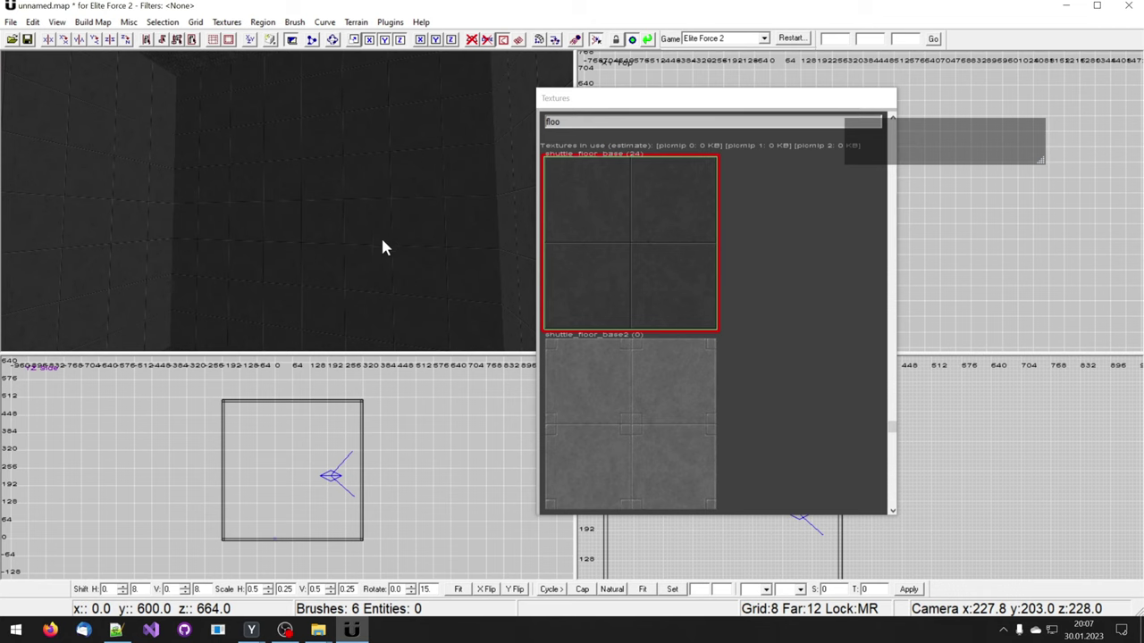
pyautogui.press('t')
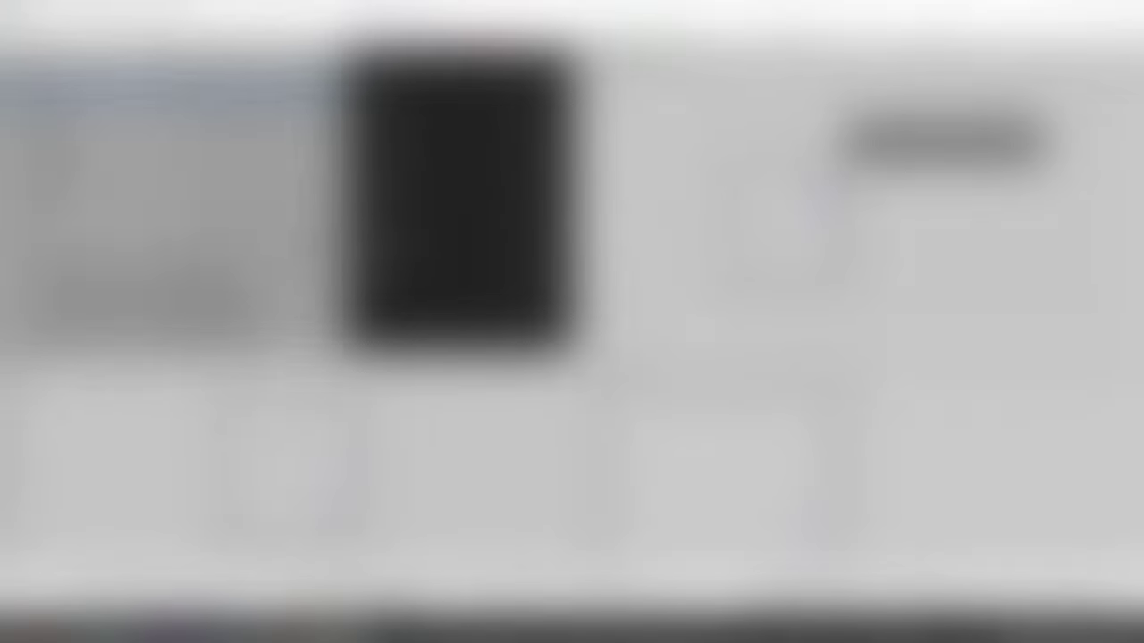
pyautogui.click(23, 91)
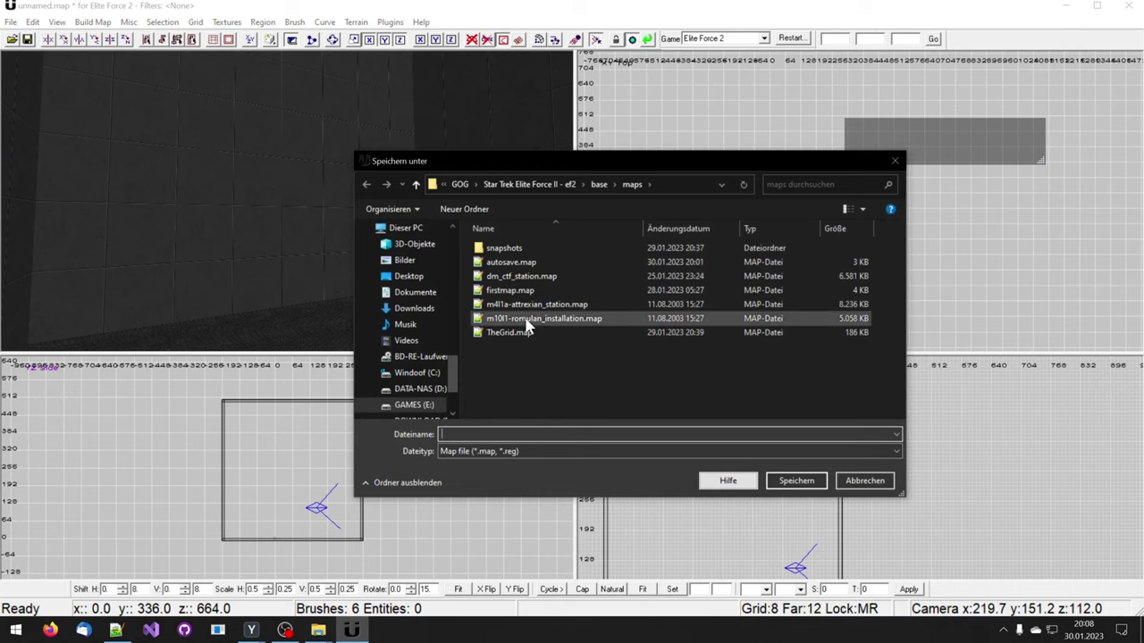
pyautogui.click(497, 435)
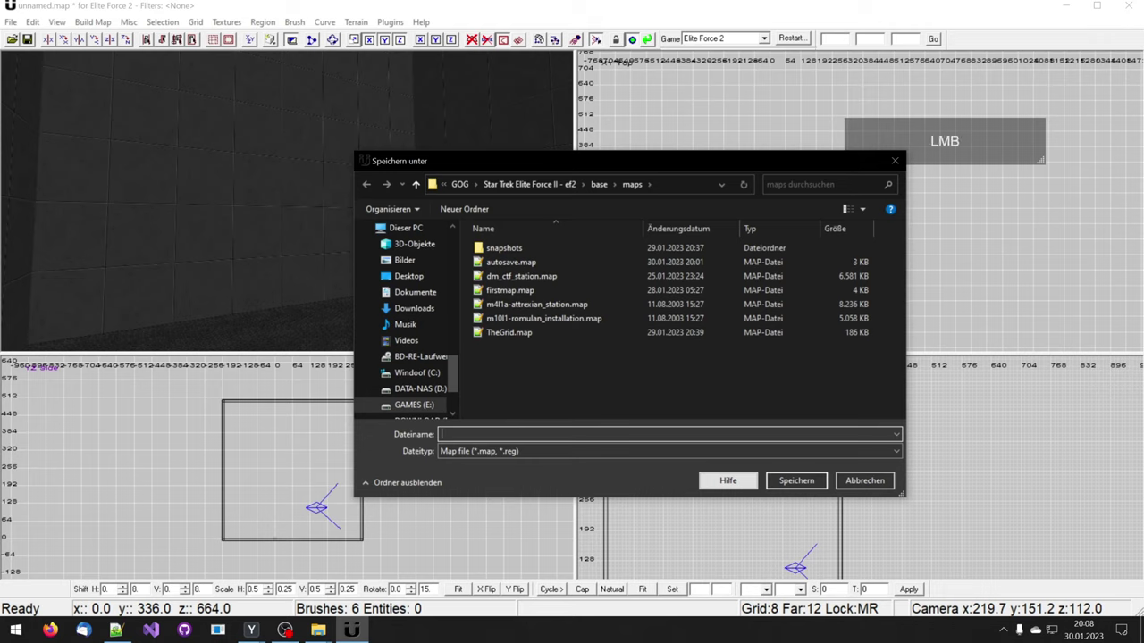
pyautogui.click(514, 290)
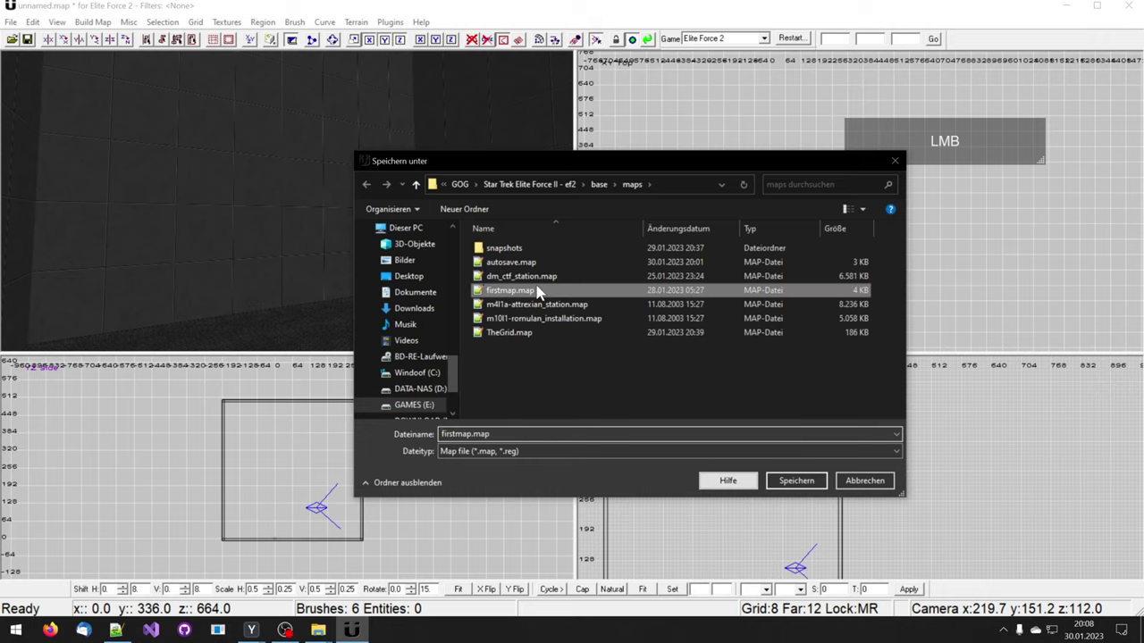
pyautogui.click(794, 481)
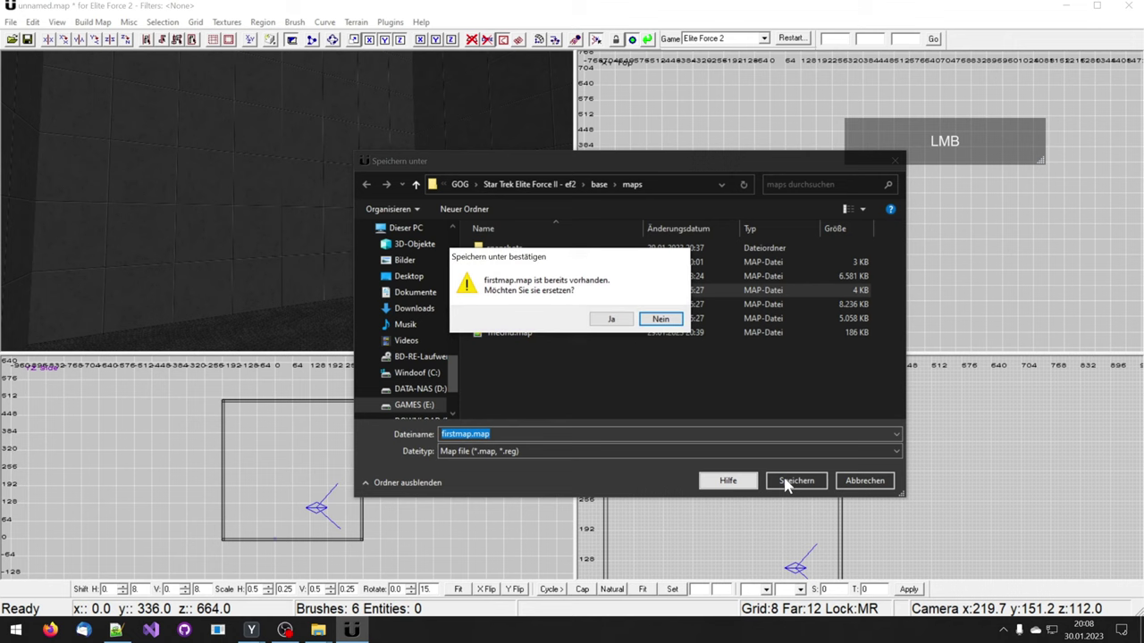
pyautogui.click(605, 321)
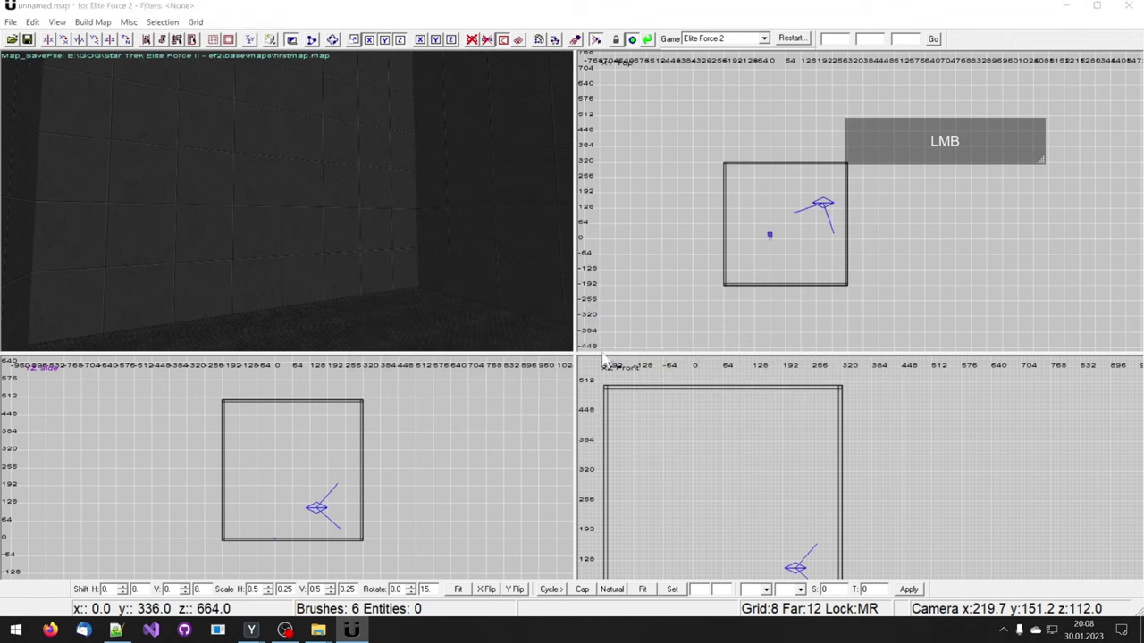
pyautogui.rightClick(348, 158)
pyautogui.moveTo(348, 158); pyautogui.dragTo(747, 268, button='right')
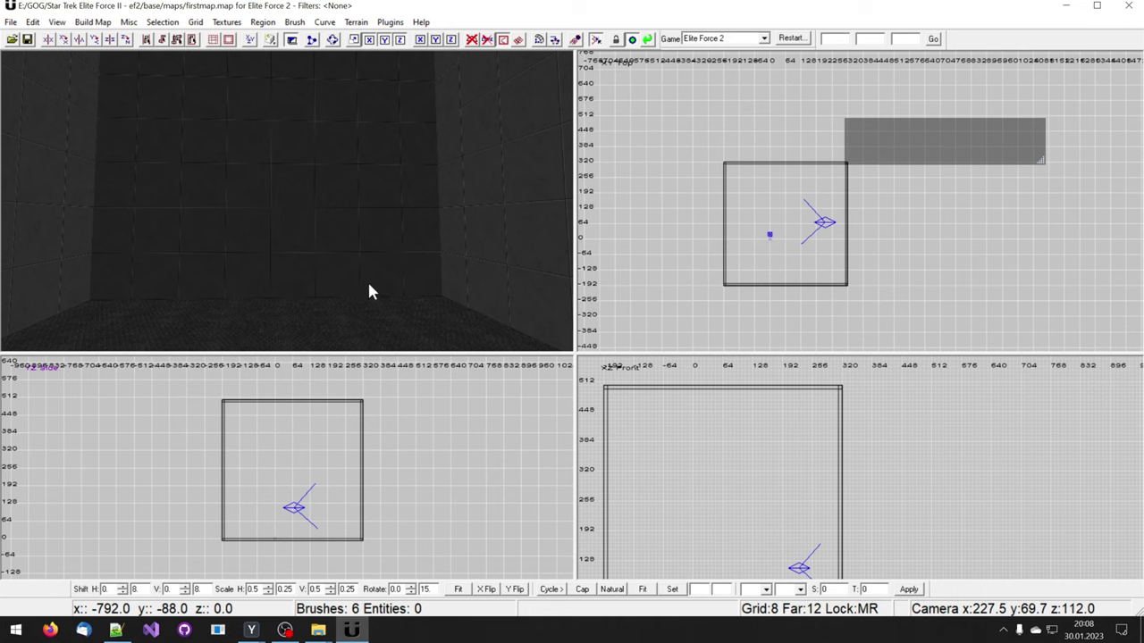
# - Place an info_player_start entity in the room from the Entity class list
pyautogui.press('n')
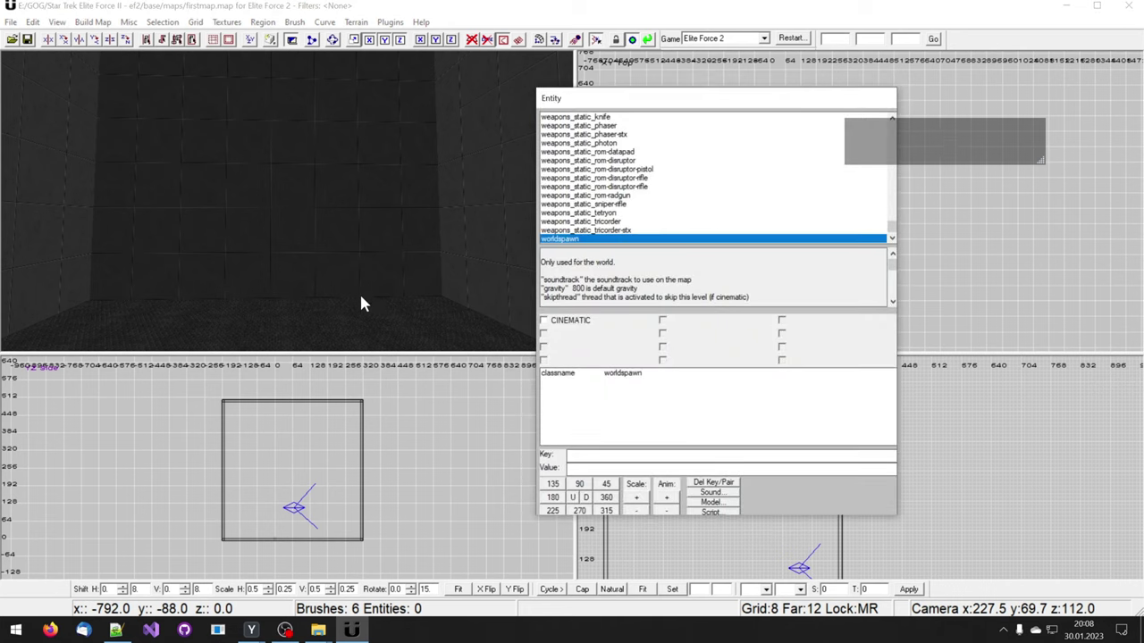
pyautogui.click(580, 171)
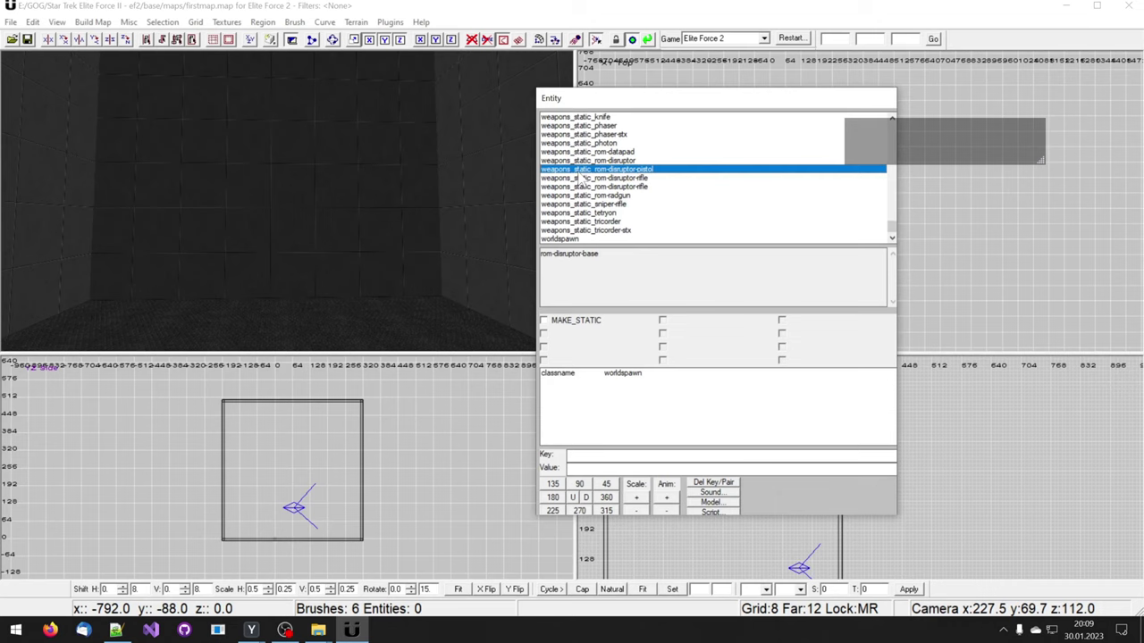
pyautogui.press('i')
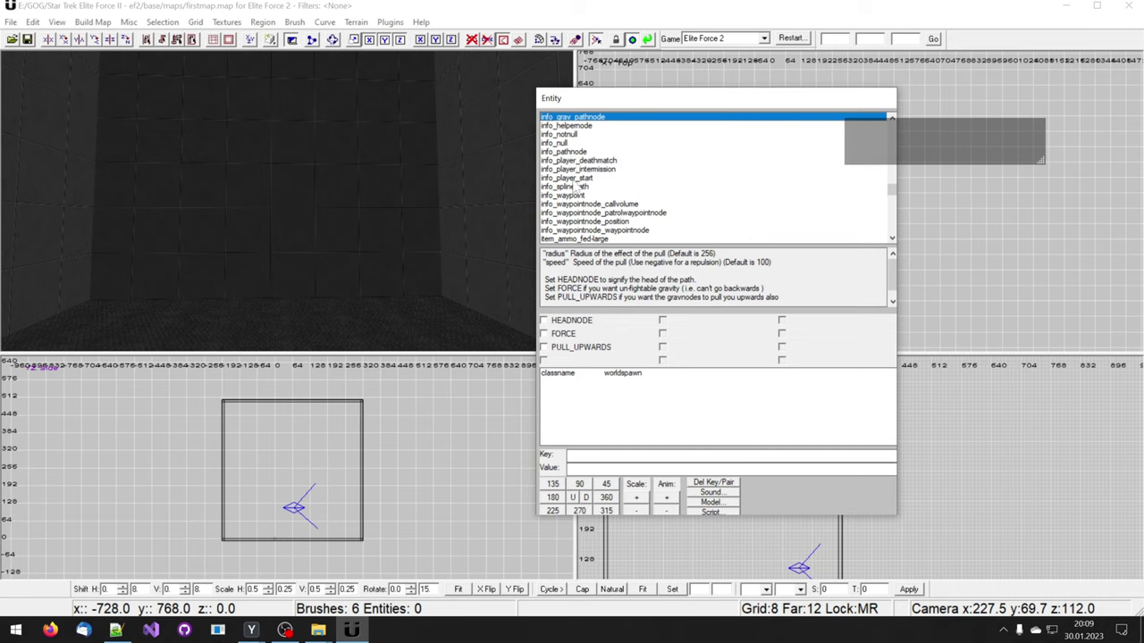
pyautogui.doubleClick(568, 178)
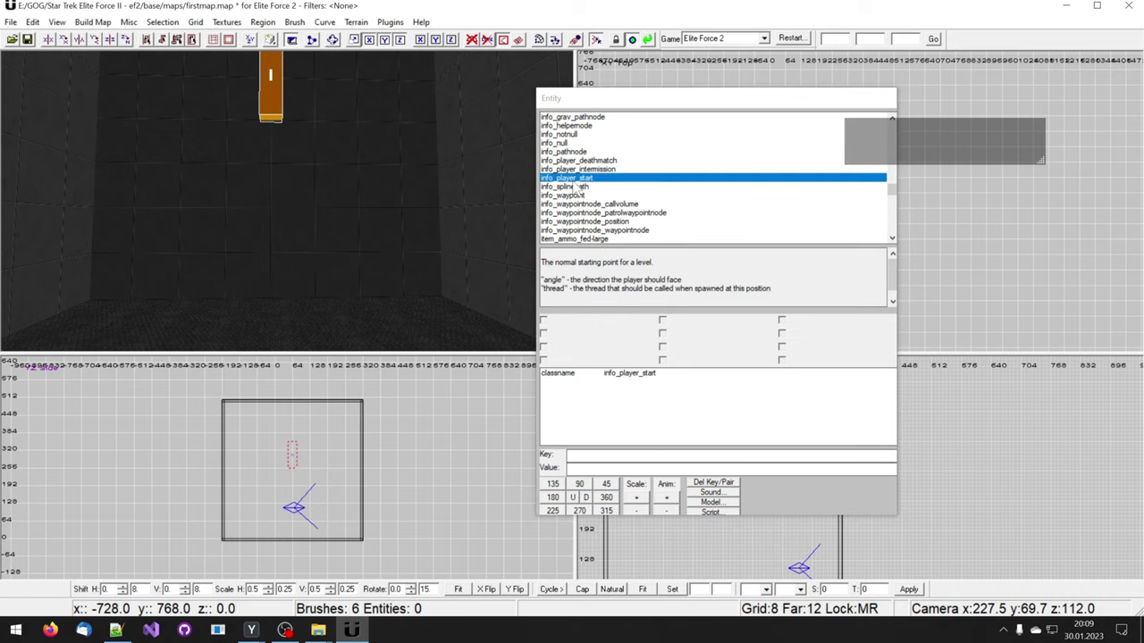
pyautogui.moveTo(339, 212); pyautogui.dragTo(342, 229, button='right')
pyautogui.press('n')
pyautogui.moveTo(616, 467); pyautogui.dragTo(673, 493, button='right')
pyautogui.scroll(2, 706, 429)
pyautogui.scroll(1, 722, 503)
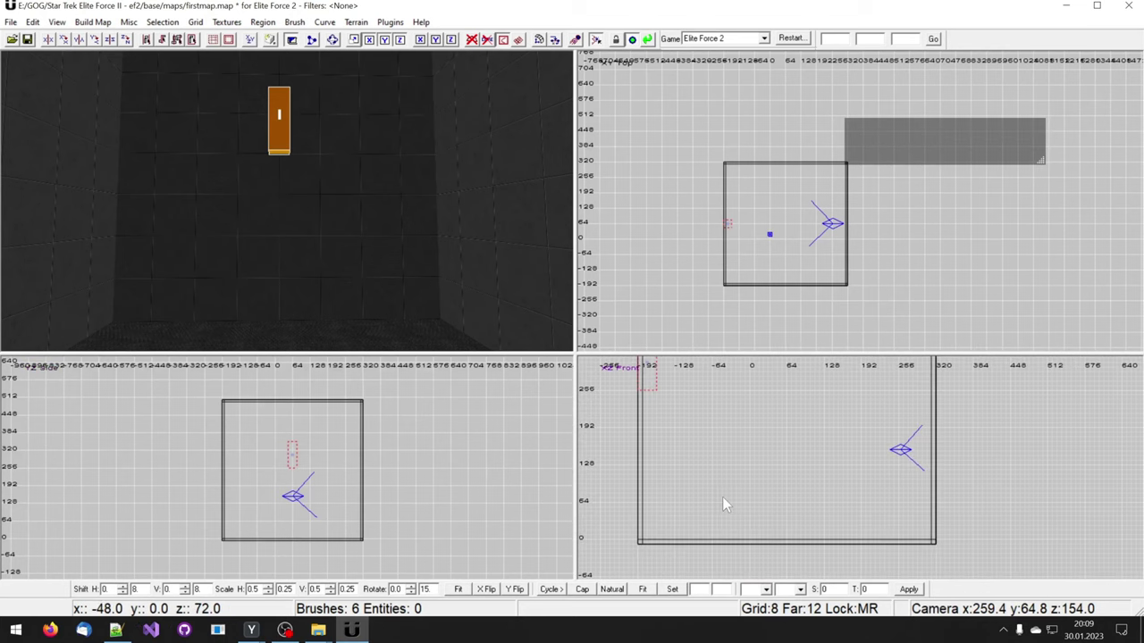
# - Drag the player start down onto the room floor in the front view
pyautogui.moveTo(652, 375); pyautogui.dragTo(659, 521)
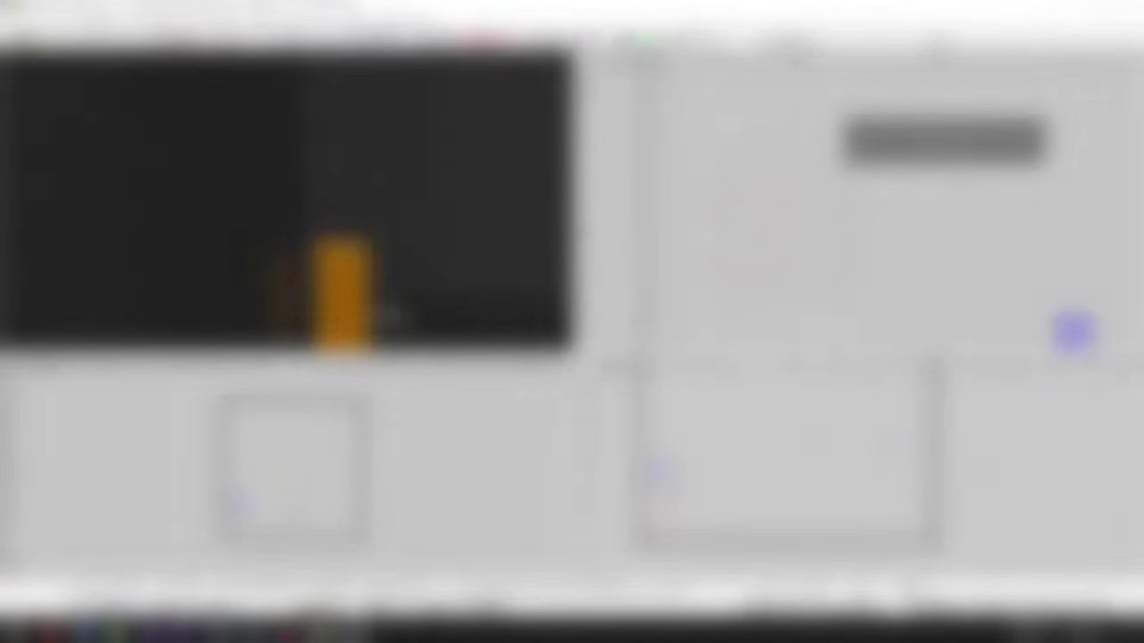
pyautogui.press('z')
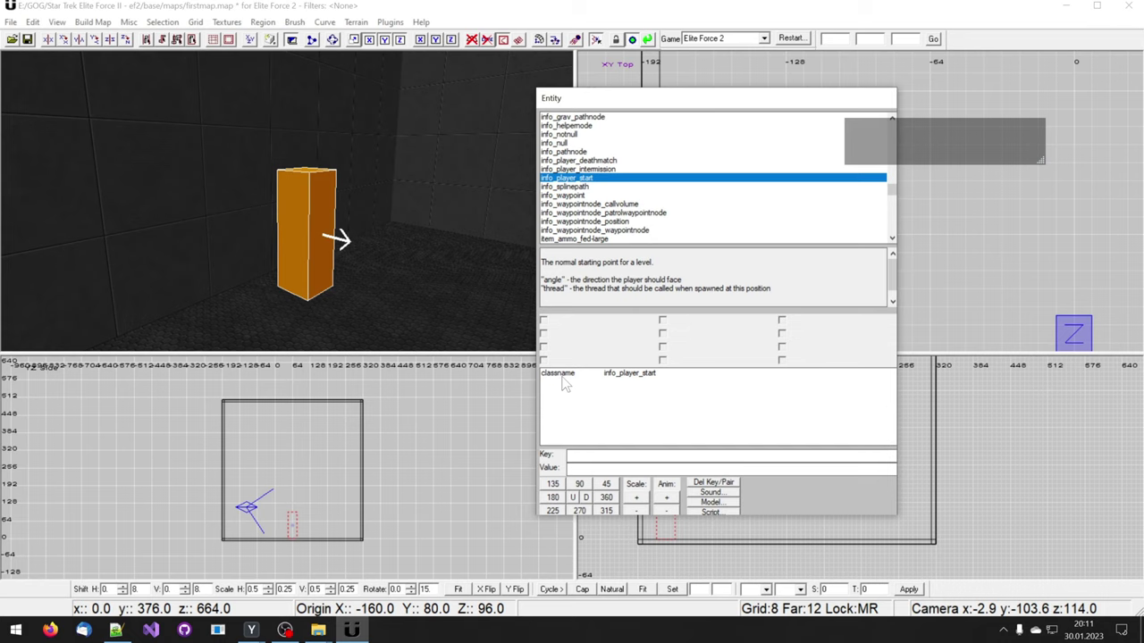
# - Set the player start's facing angle to 135 in the entity properties
pyautogui.click(562, 375)
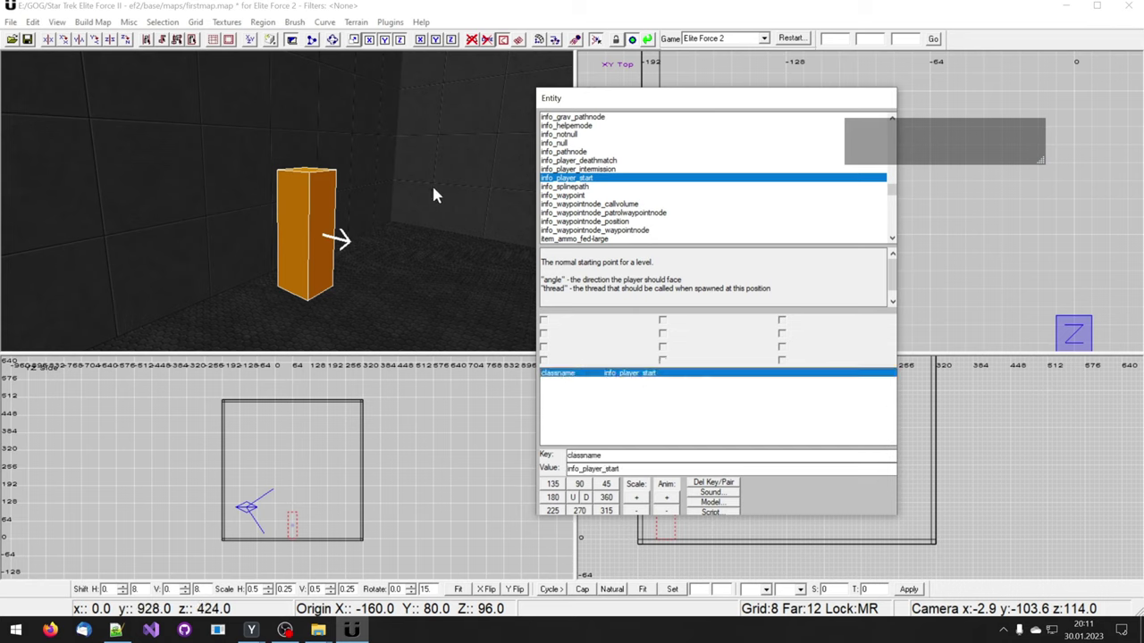
pyautogui.click(394, 320)
pyautogui.press('Up')
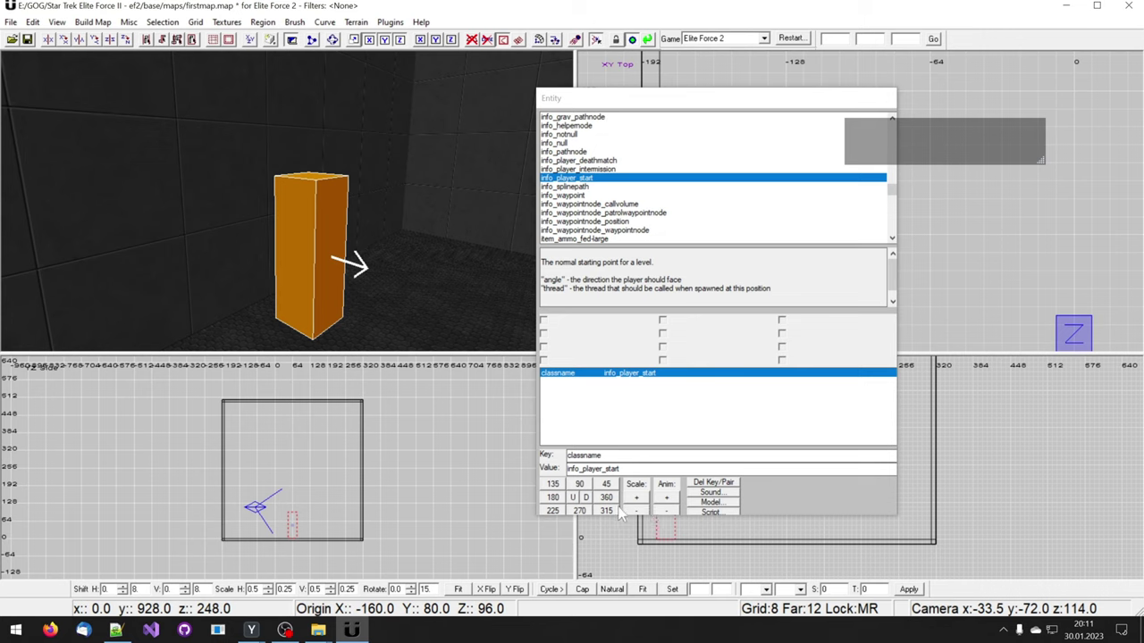
pyautogui.click(553, 493)
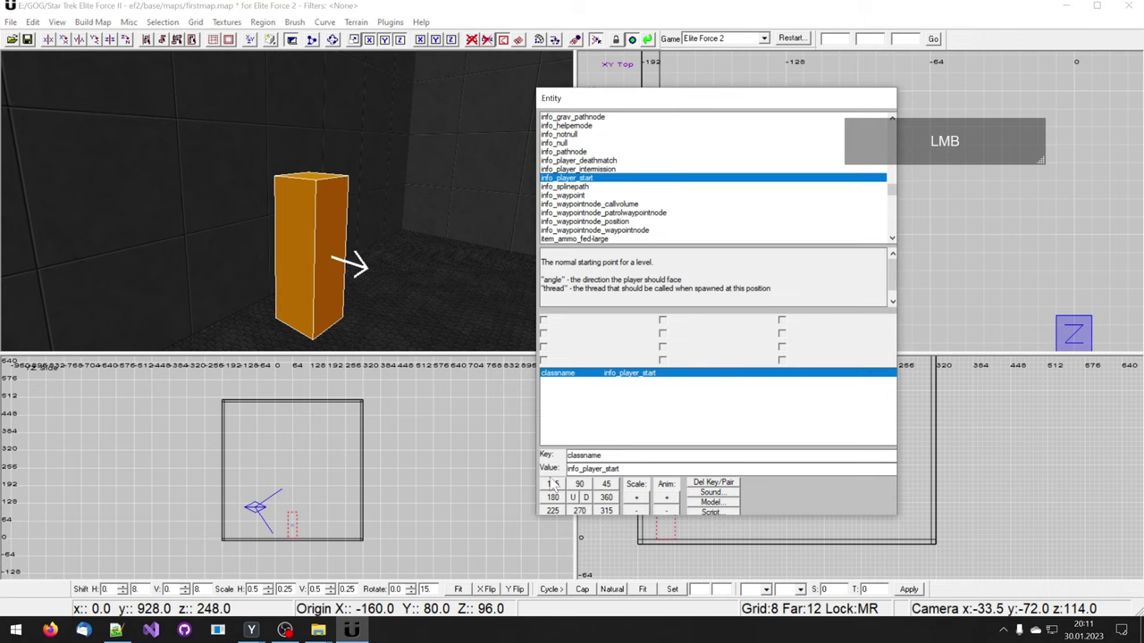
pyautogui.click(553, 485)
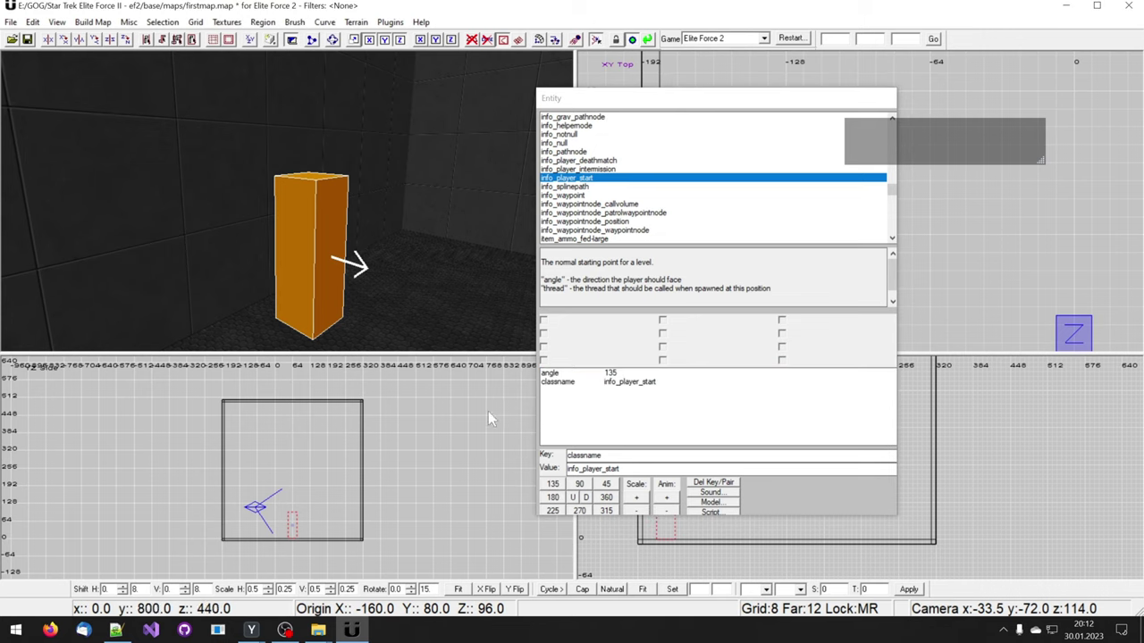
# - Move the entity properties window aside and frame the player start in the views
pyautogui.moveTo(464, 335)
pyautogui.mouseDown(button='right')
pyautogui.moveTo(456, 307)
pyautogui.moveTo(457, 316)
pyautogui.mouseUp(button='right')
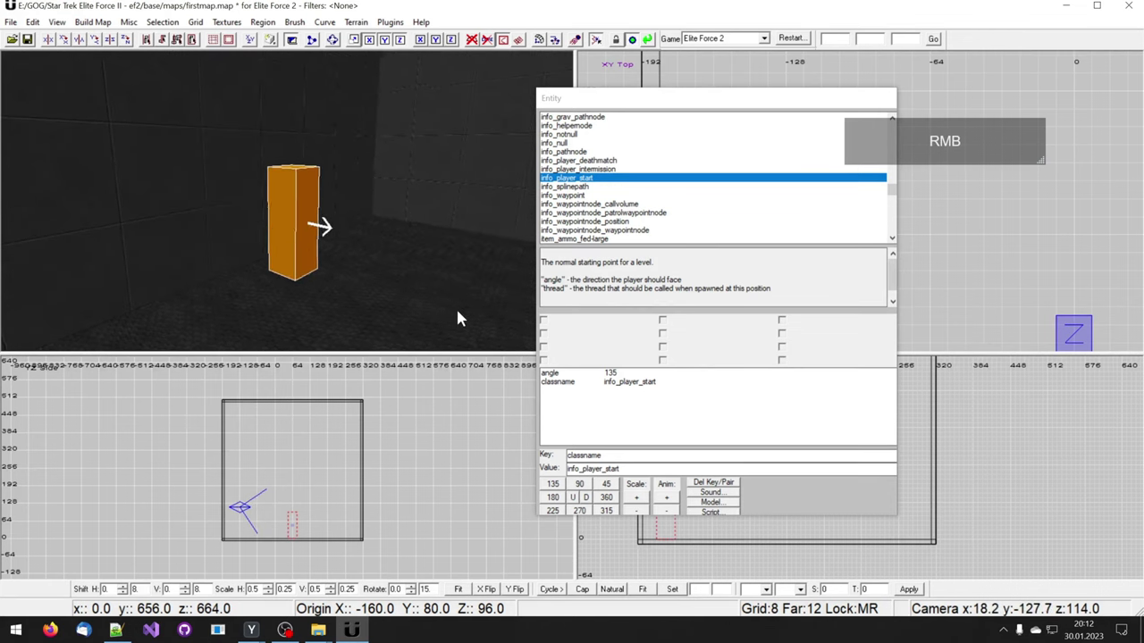
pyautogui.moveTo(599, 107); pyautogui.dragTo(903, 101)
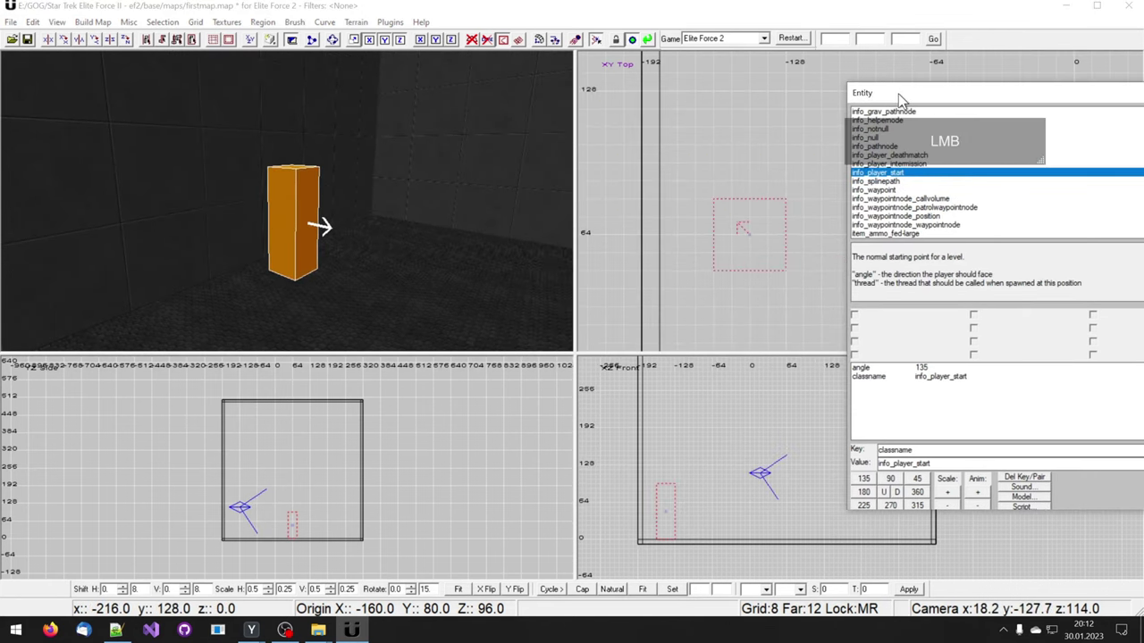
pyautogui.rightClick(708, 221)
pyautogui.moveTo(708, 222); pyautogui.dragTo(667, 210, button='right')
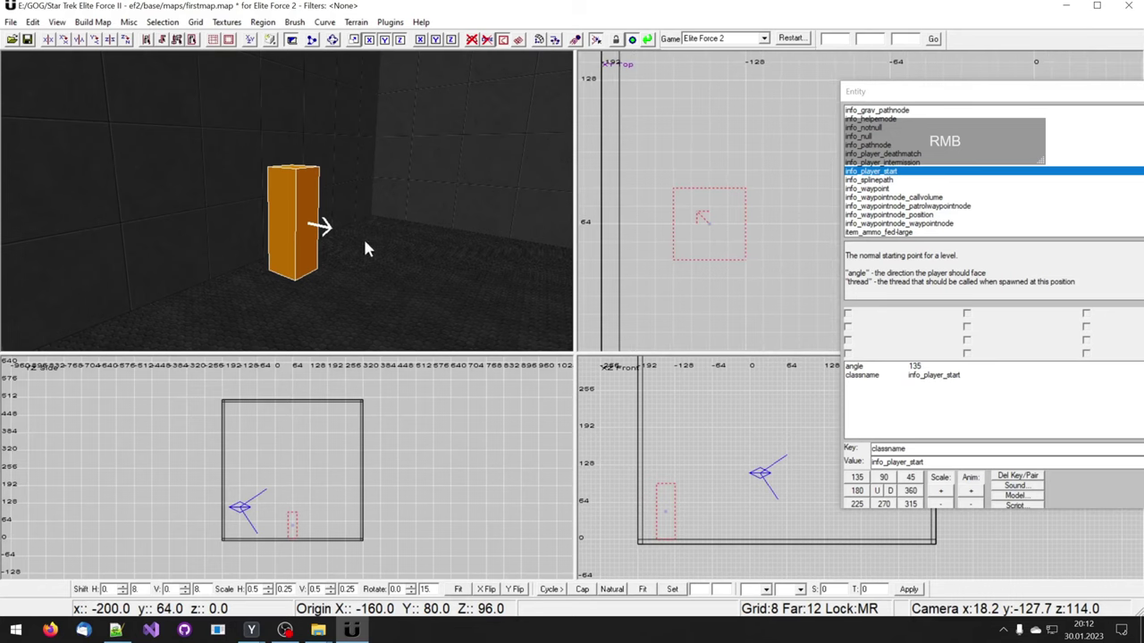
pyautogui.moveTo(363, 236); pyautogui.dragTo(319, 191, button='right')
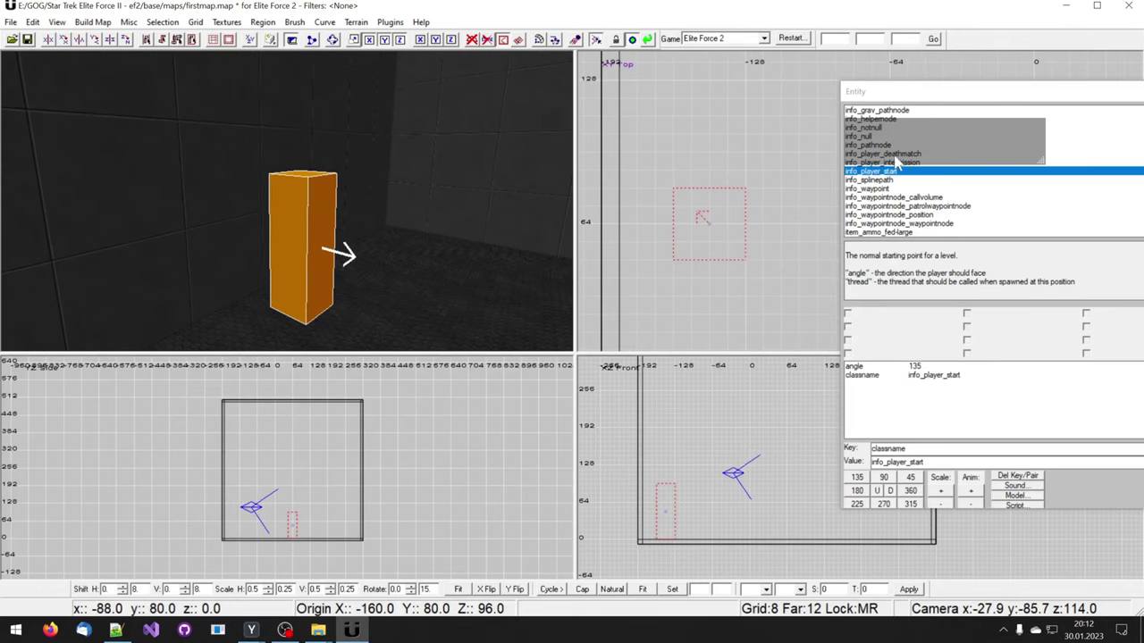
pyautogui.moveTo(884, 91); pyautogui.dragTo(827, 76)
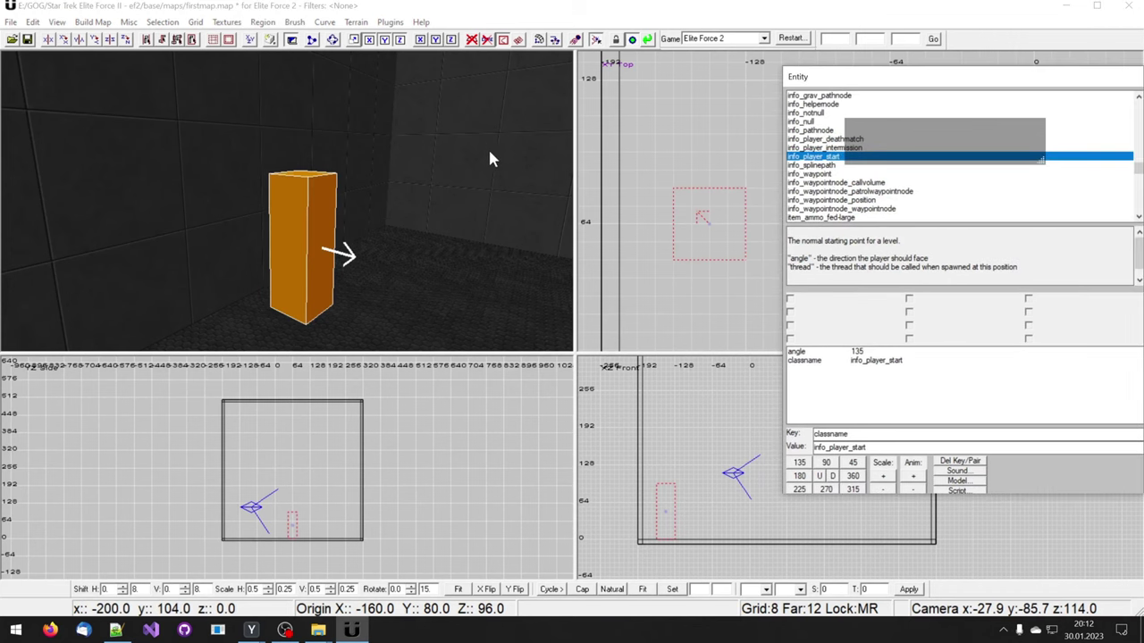
pyautogui.moveTo(490, 158); pyautogui.dragTo(370, 199, button='right')
# - Reselect the player start and set its facing angle to 90
pyautogui.press('Escape')
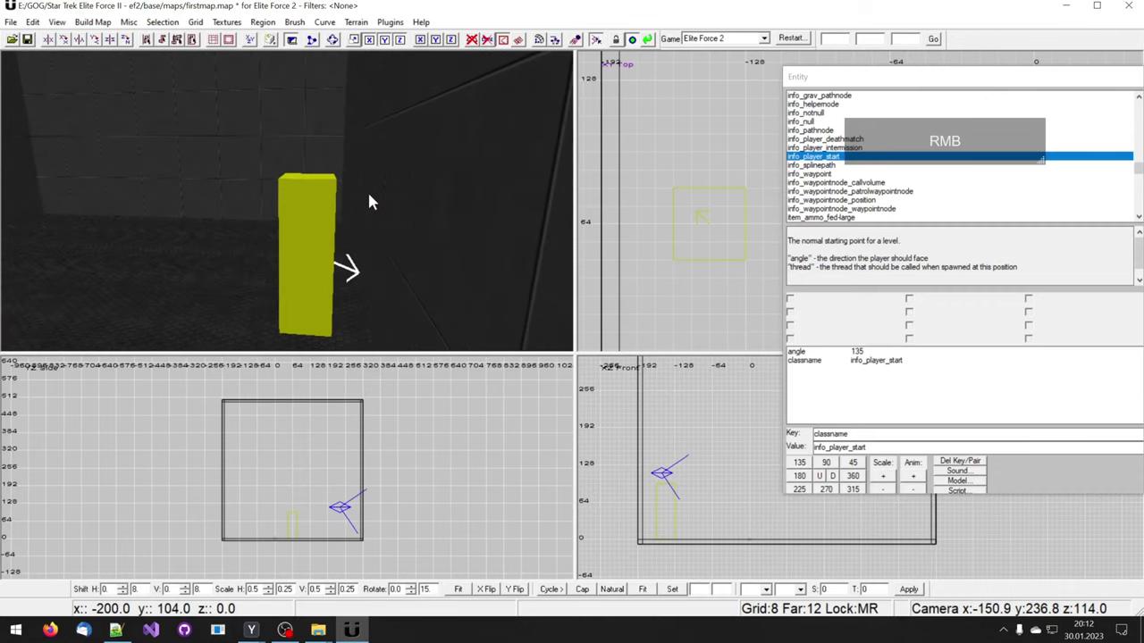
pyautogui.keyDown('shift'); pyautogui.click(325, 272); pyautogui.keyUp('shift')
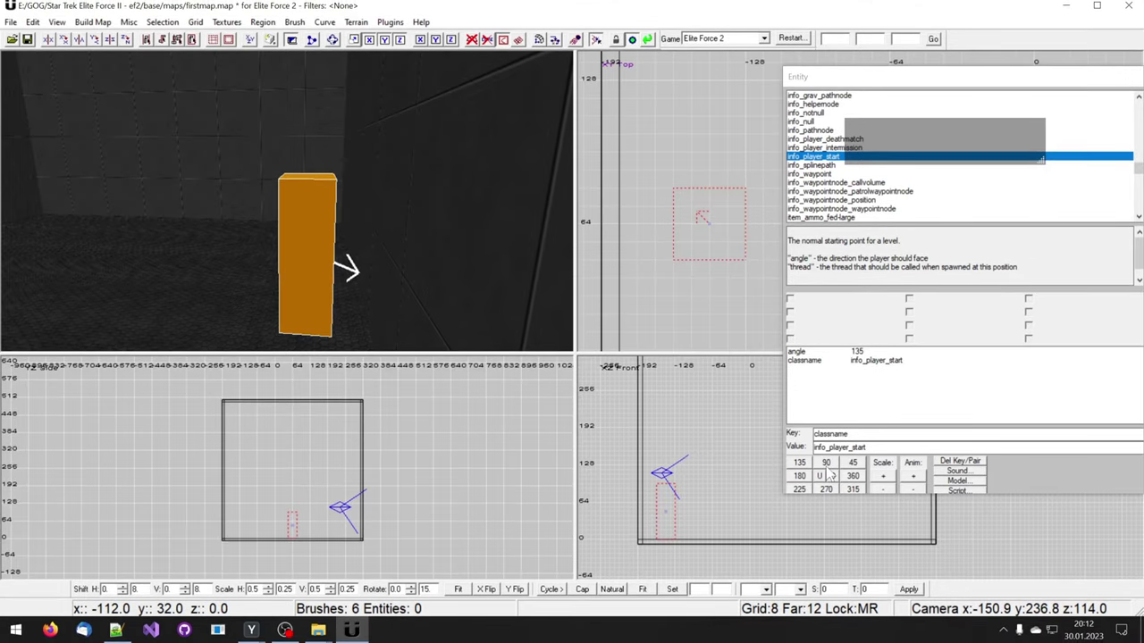
pyautogui.click(826, 462)
pyautogui.press('Escape')
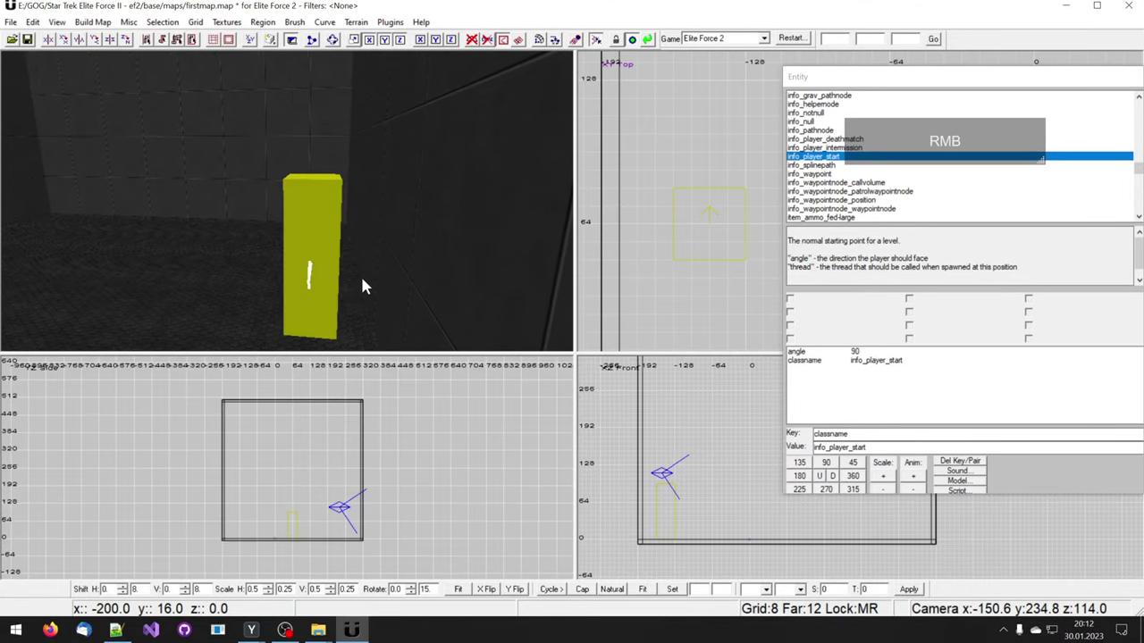
pyautogui.moveTo(362, 285); pyautogui.dragTo(362, 286, button='right')
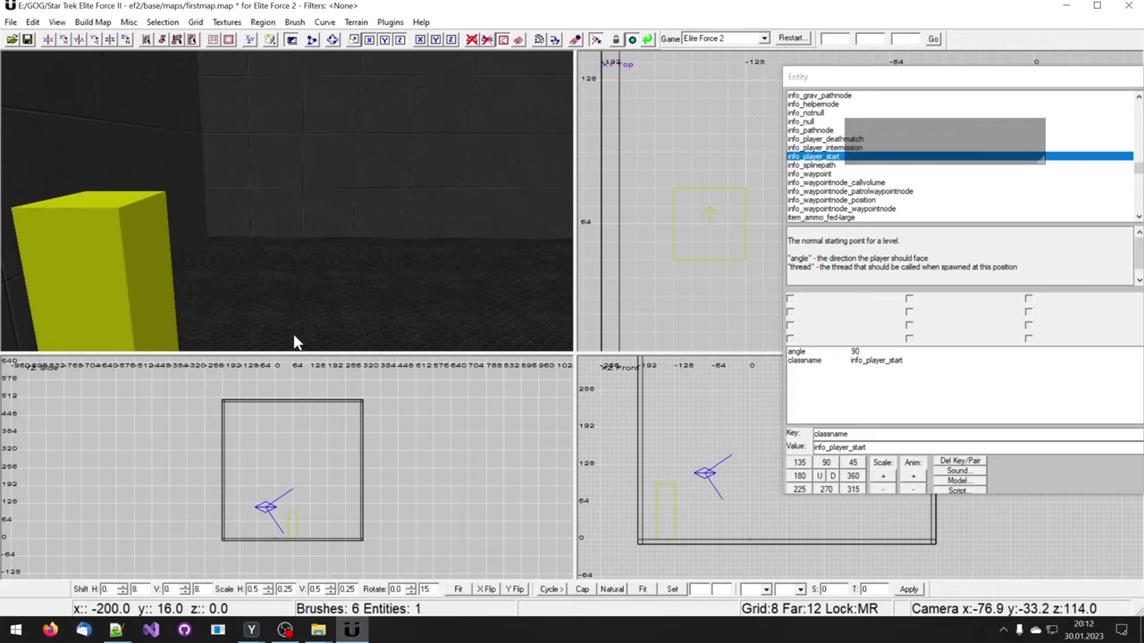
pyautogui.keyDown('shift'); pyautogui.click(95, 276); pyautogui.keyUp('shift')
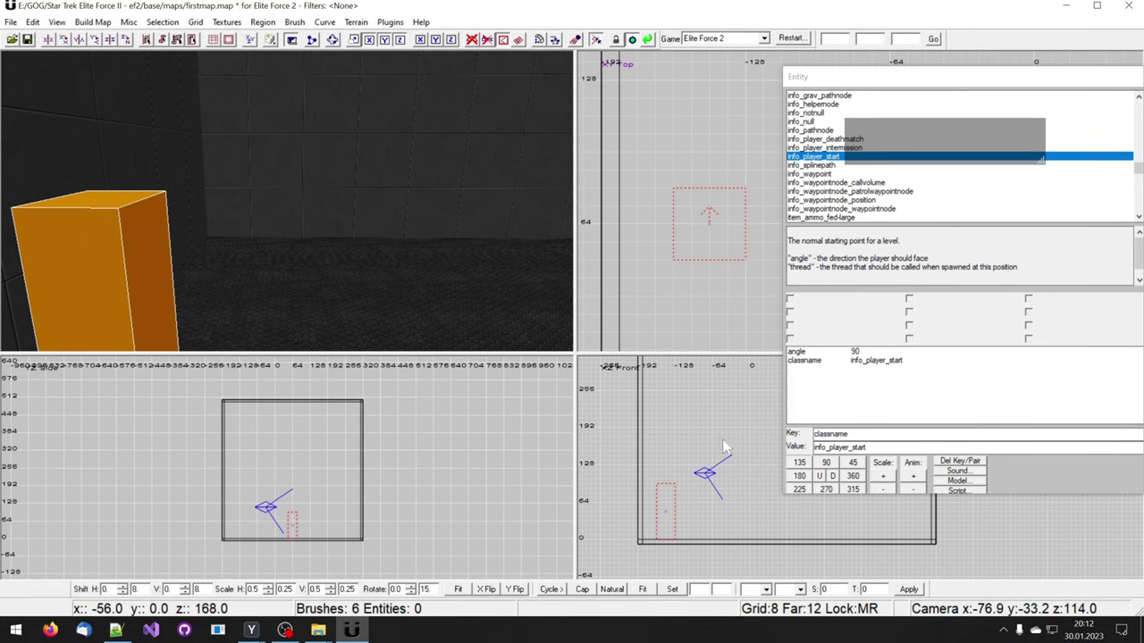
# - Set the player start's angle to 315, then edit the angle value to 310
pyautogui.click(853, 490)
pyautogui.click(798, 352)
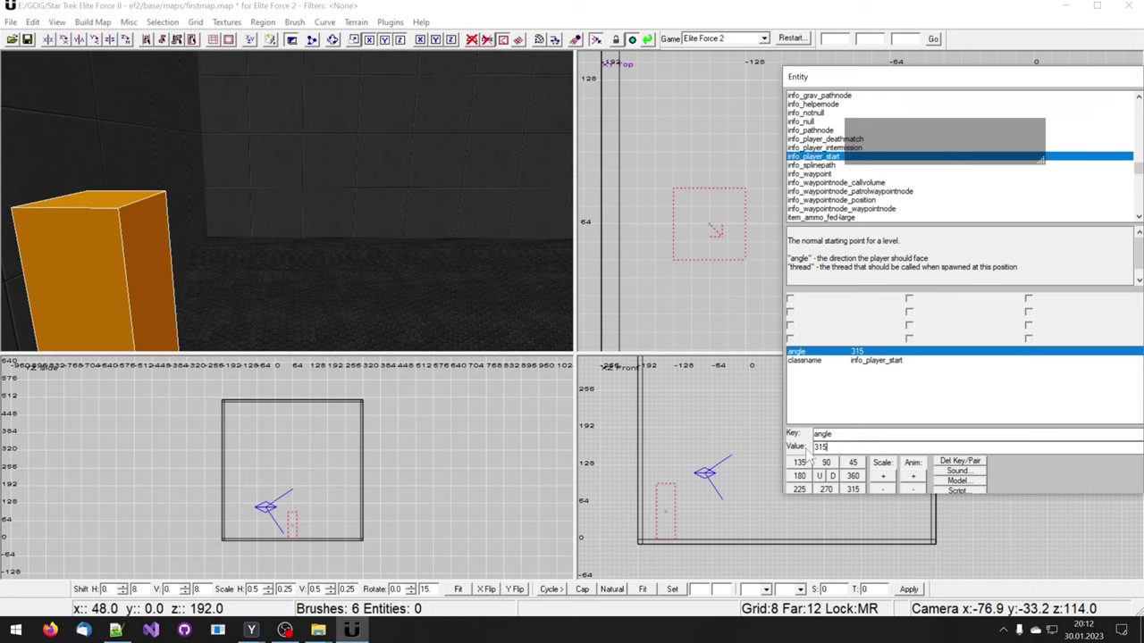
pyautogui.press('BackSpace')
pyautogui.write('0')
pyautogui.press('Return')
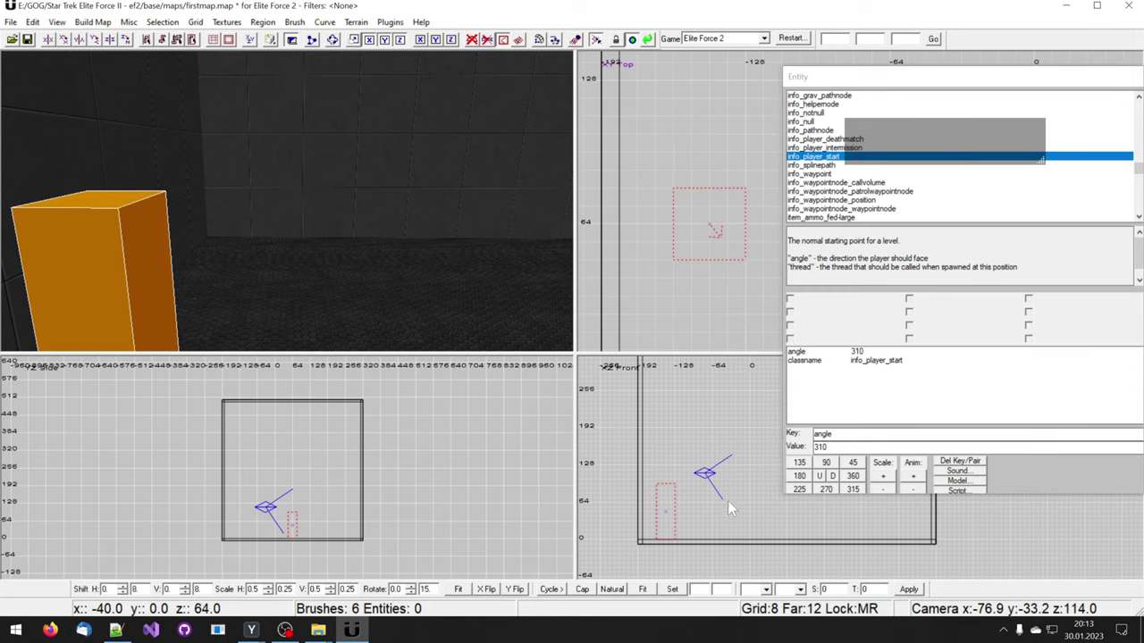
# - Reselect the player start, change its angle value to 300 and deselect it
pyautogui.moveTo(488, 280); pyautogui.dragTo(379, 254, button='right')
pyautogui.keyDown('shift'); pyautogui.click(379, 254); pyautogui.keyUp('shift')
pyautogui.click(858, 352)
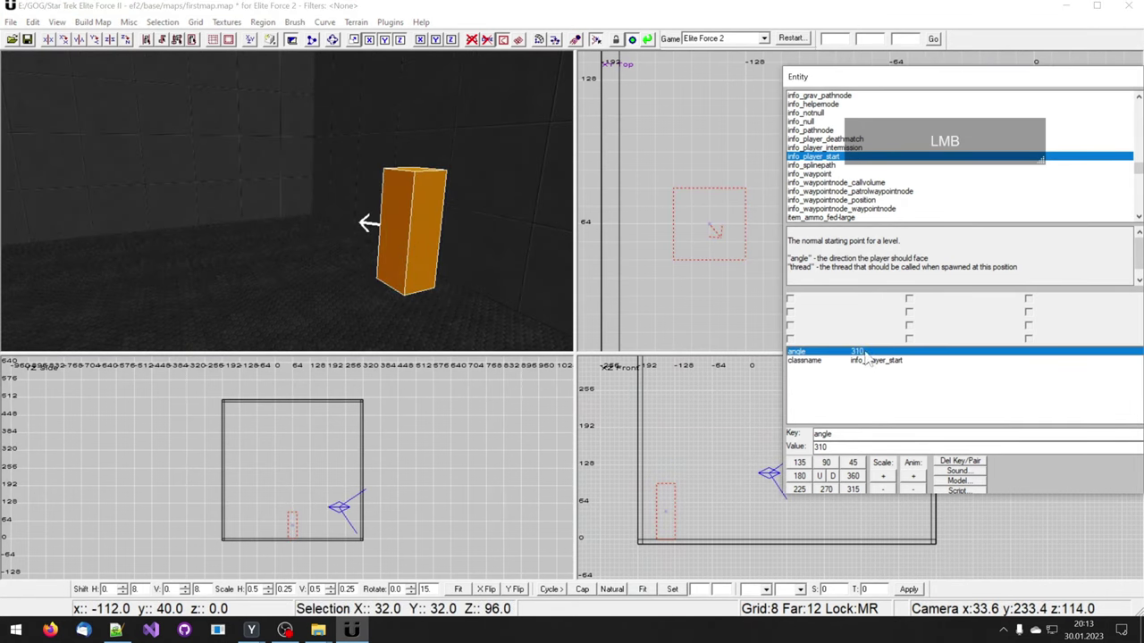
pyautogui.click(831, 447)
pyautogui.press('BackSpace')
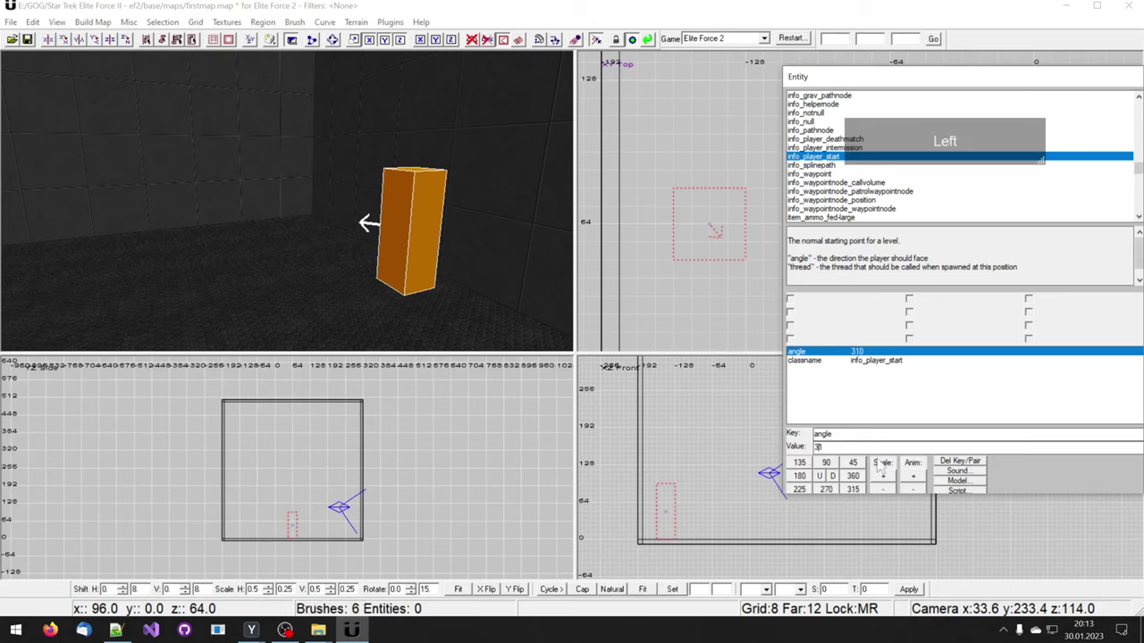
pyautogui.write('0')
pyautogui.press('BackSpace')
pyautogui.write('0')
pyautogui.press('Return')
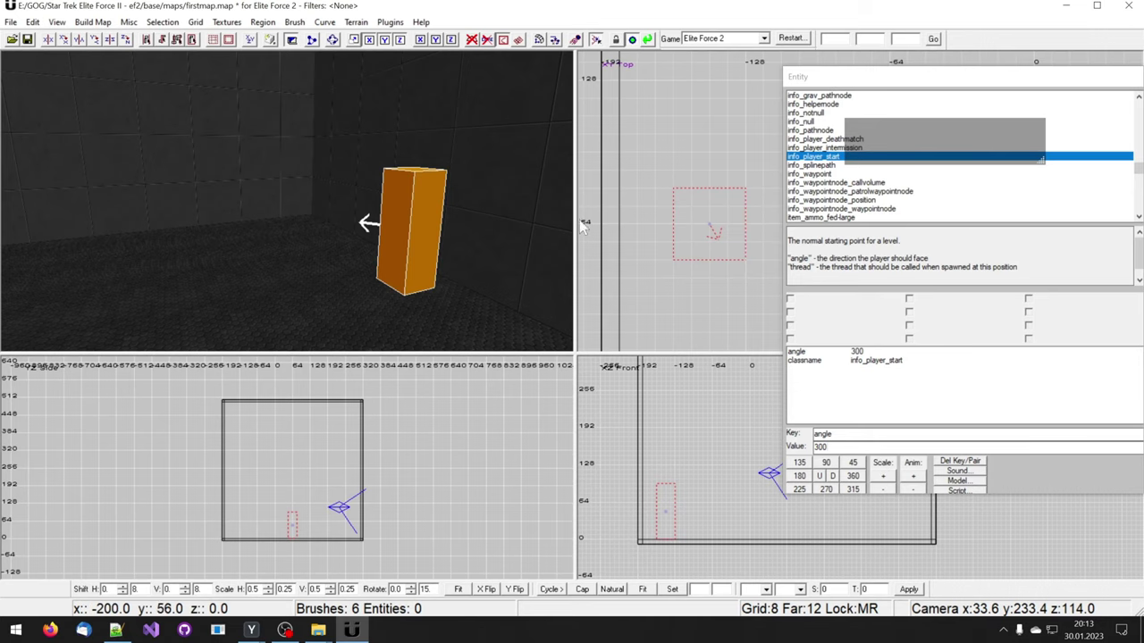
pyautogui.press('Escape')
pyautogui.moveTo(399, 281); pyautogui.dragTo(391, 288, button='right')
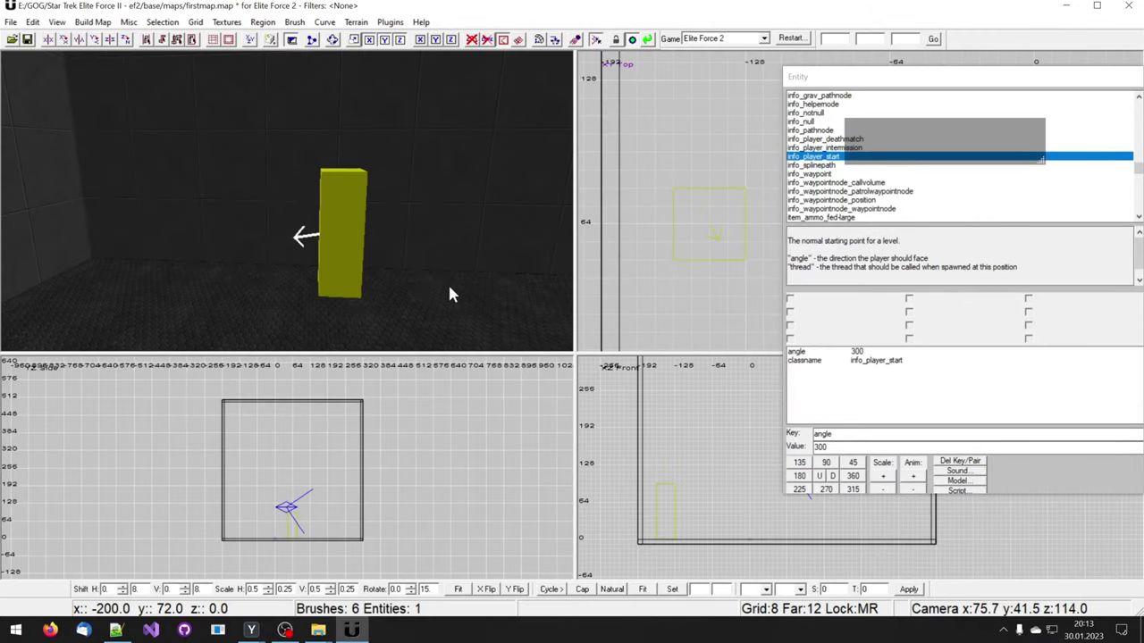
# - Duplicate the player start and move the copy beside the original, at origin -160, 144, 96
pyautogui.moveTo(434, 292); pyautogui.dragTo(433, 276, button='right')
pyautogui.press('n')
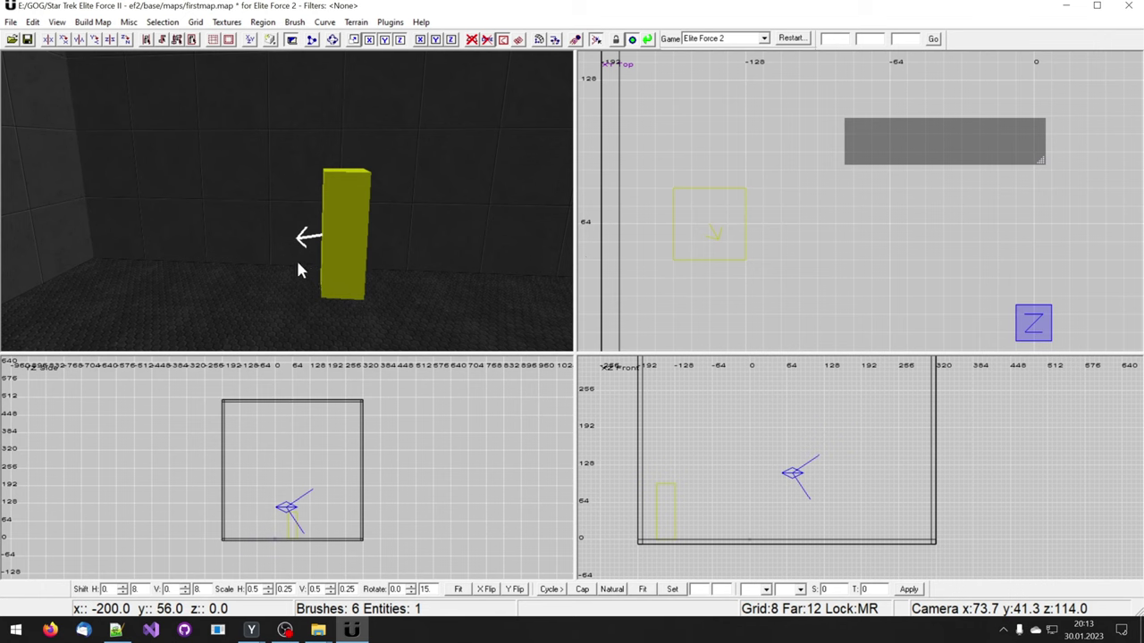
pyautogui.keyDown('shift'); pyautogui.click(357, 287); pyautogui.keyUp('shift')
pyautogui.moveTo(895, 297); pyautogui.dragTo(895, 320, button='right')
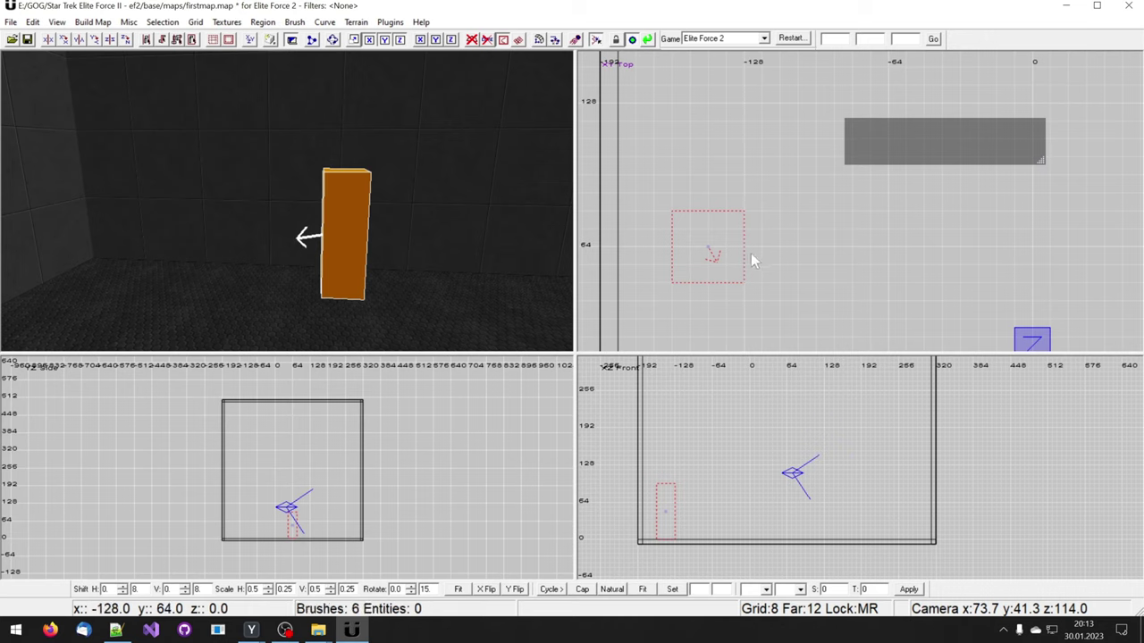
pyautogui.press('space')
pyautogui.moveTo(741, 268)
pyautogui.mouseDown()
pyautogui.moveTo(719, 212)
pyautogui.moveTo(716, 106)
pyautogui.mouseUp()
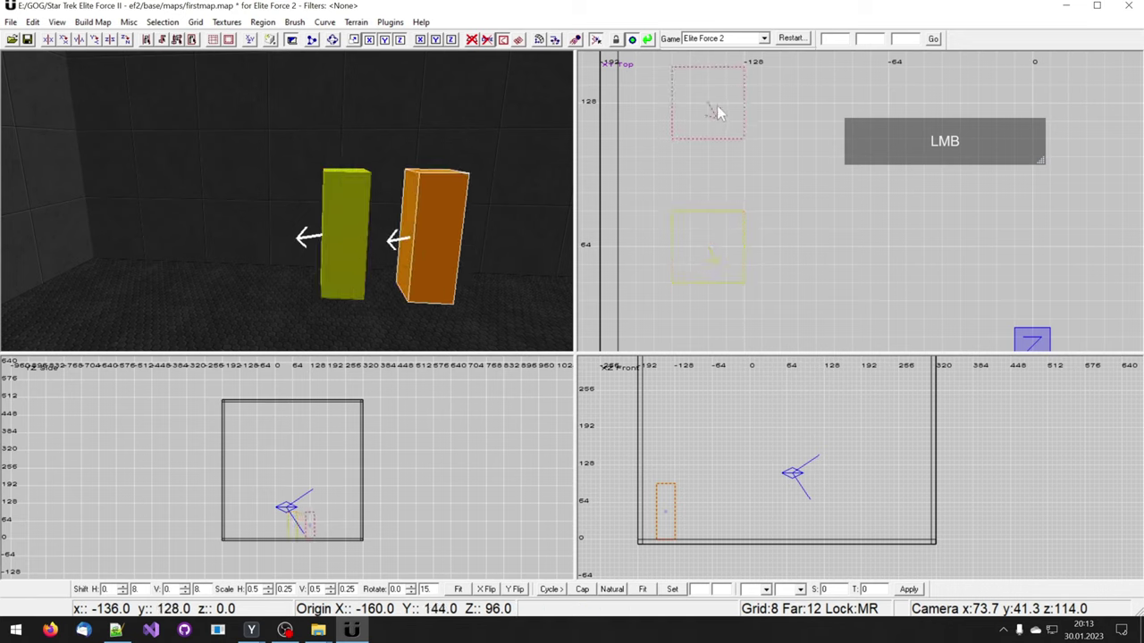
pyautogui.moveTo(363, 200); pyautogui.dragTo(363, 208, button='right')
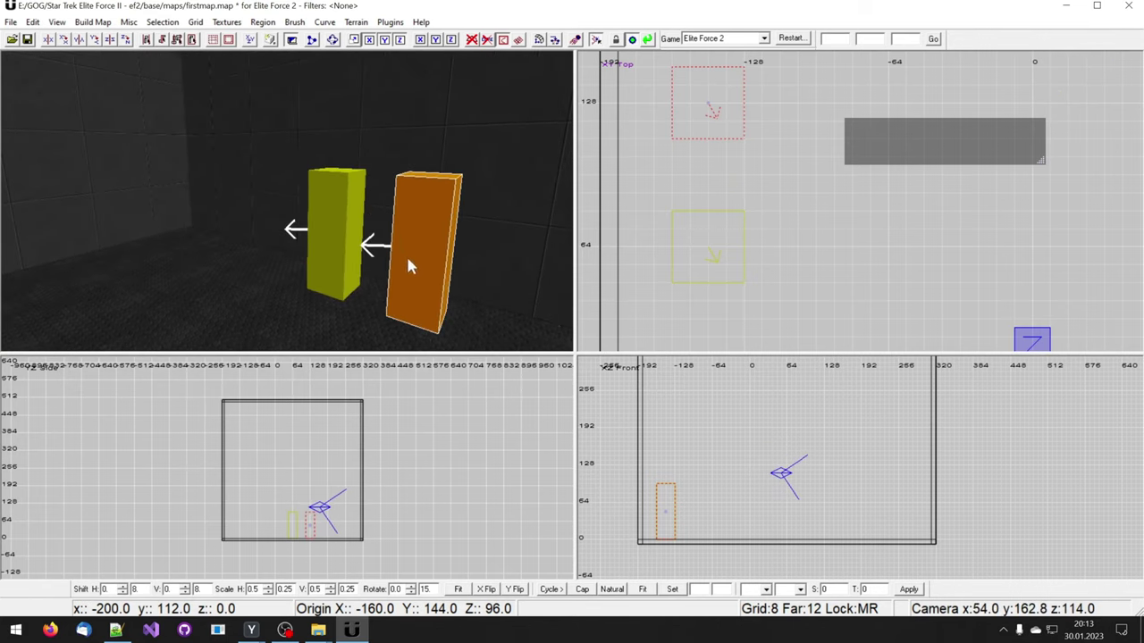
# - Convert the second spawn into an info_player_deathmatch entity
pyautogui.press('n')
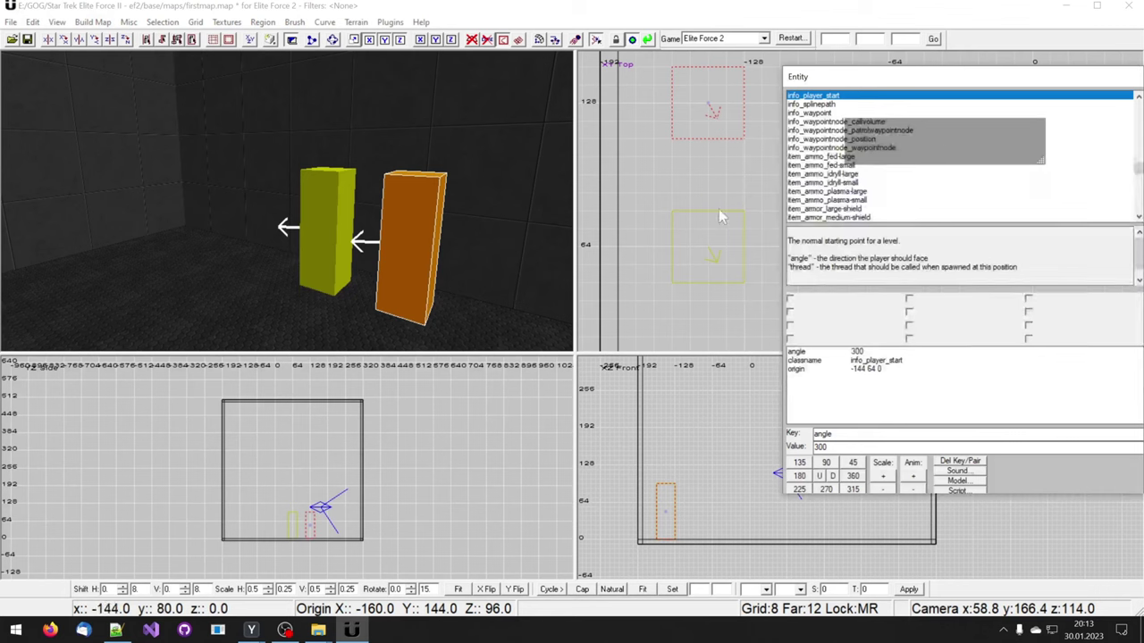
pyautogui.moveTo(809, 79); pyautogui.dragTo(712, 148)
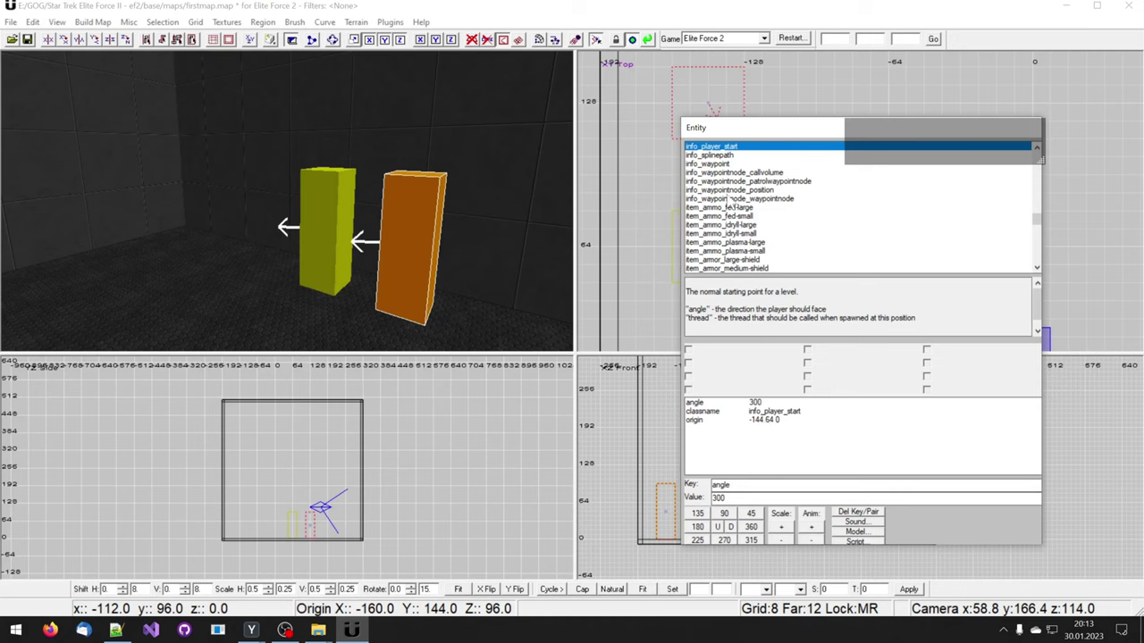
pyautogui.moveTo(980, 132); pyautogui.dragTo(980, 133)
pyautogui.scroll(2, 987, 169)
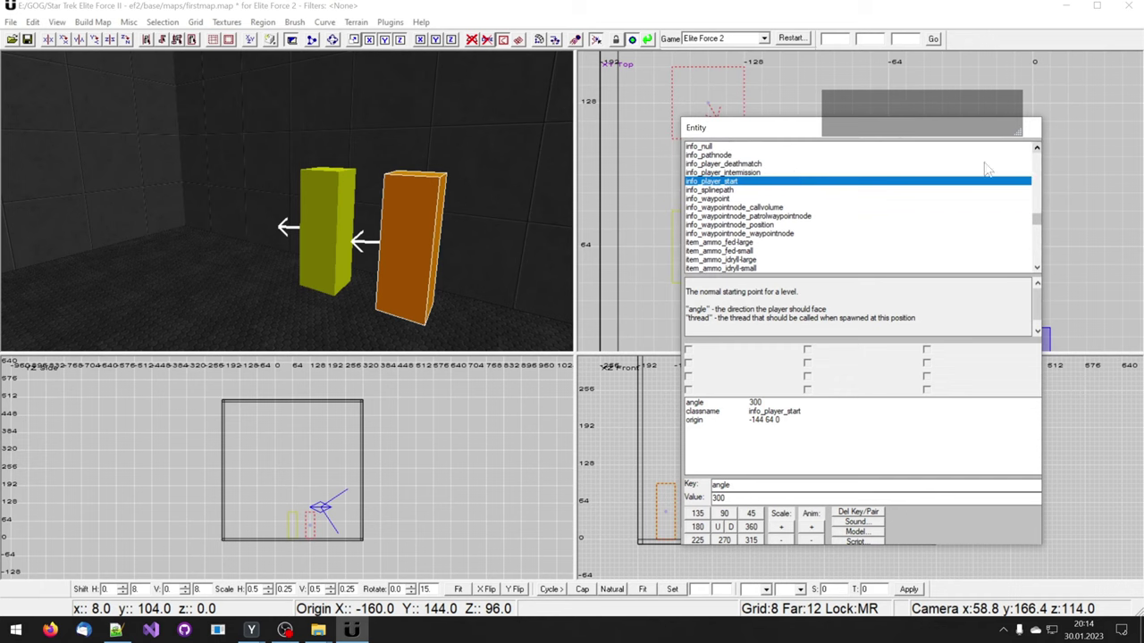
pyautogui.click(719, 163)
pyautogui.click(717, 165)
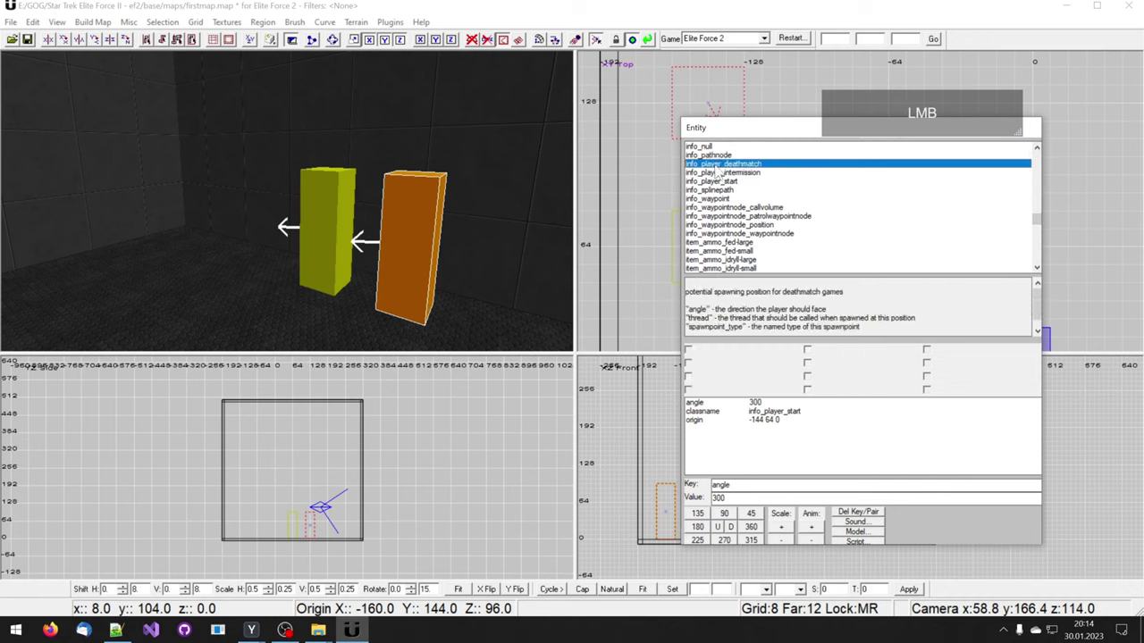
pyautogui.moveTo(390, 244); pyautogui.dragTo(390, 244, button='right')
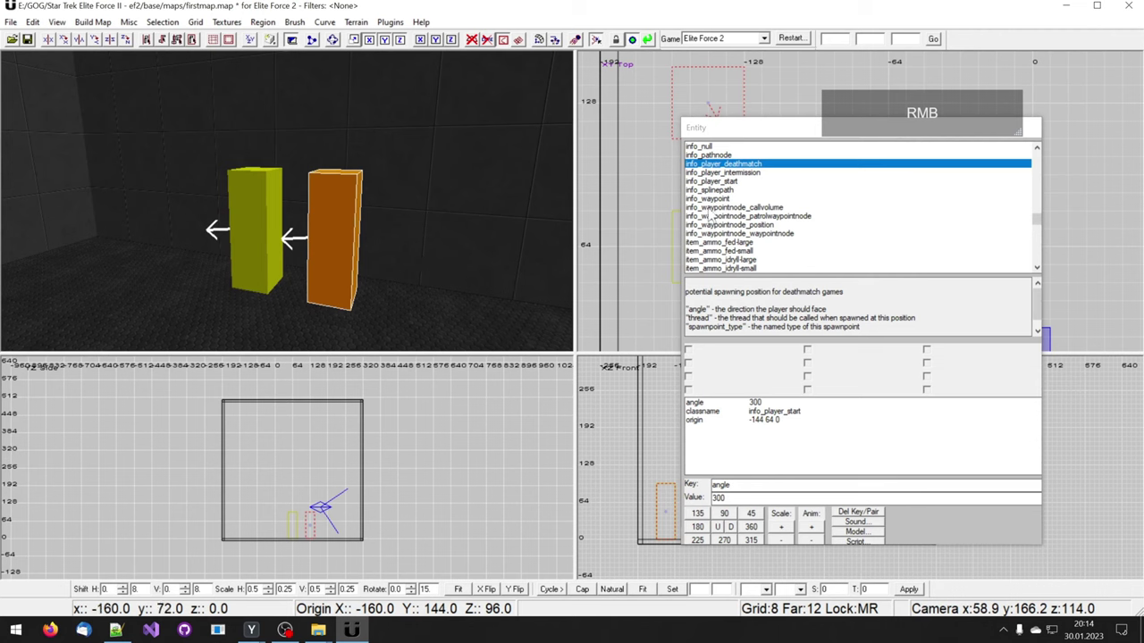
pyautogui.doubleClick(733, 164)
pyautogui.moveTo(421, 275); pyautogui.dragTo(423, 296, button='right')
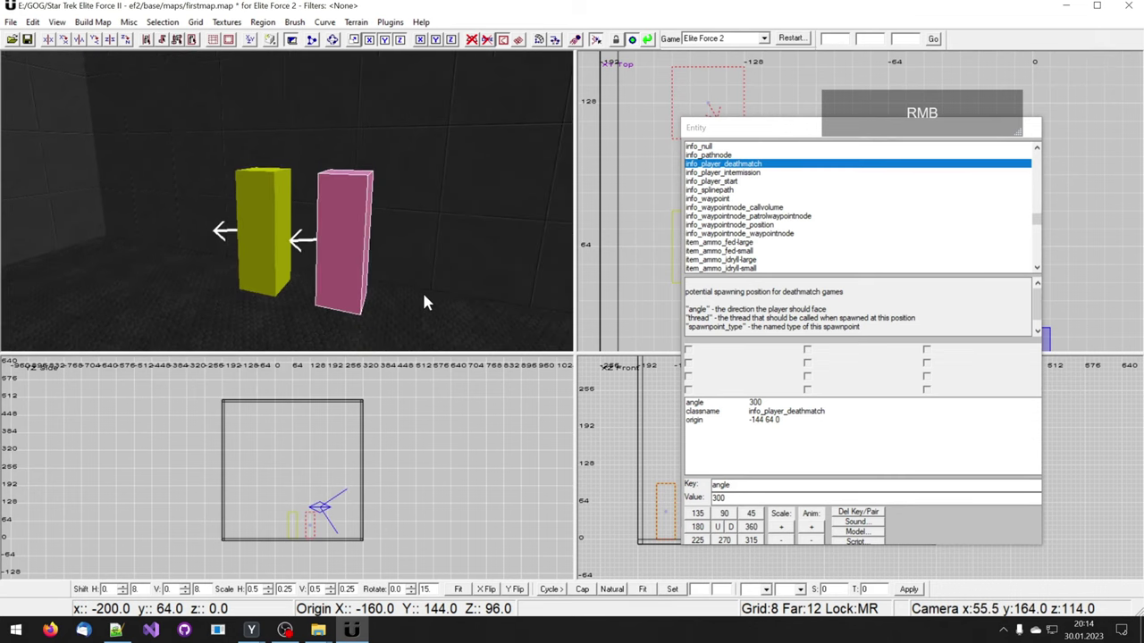
# - Set the deathmatch spawn's facing angle to 0 and check its classname and angle properties
pyautogui.click(750, 527)
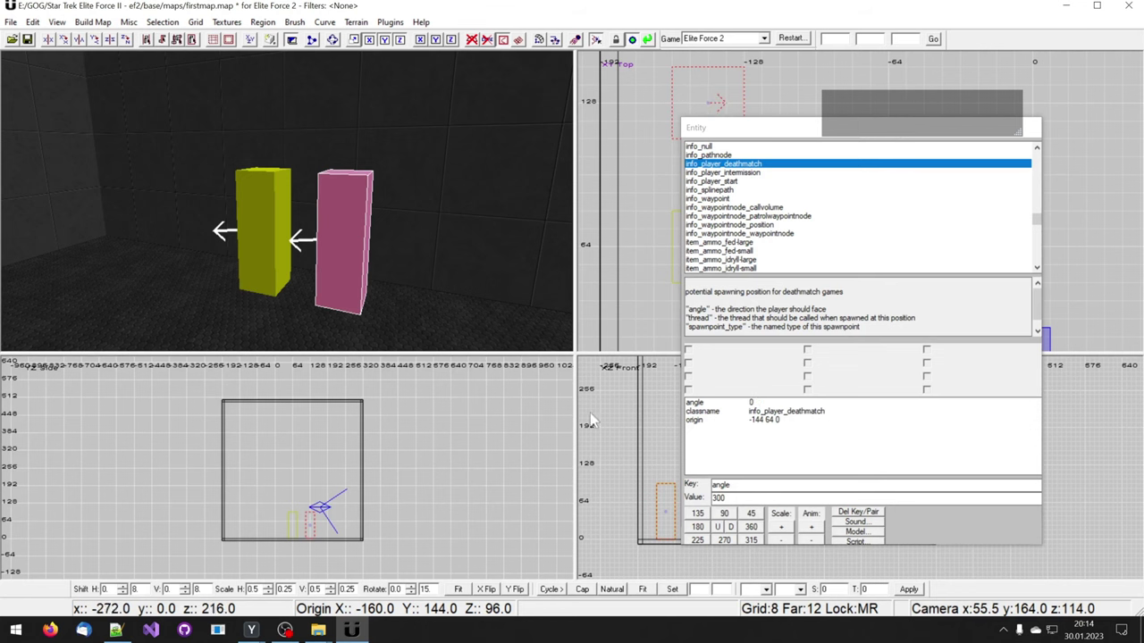
pyautogui.moveTo(467, 300); pyautogui.dragTo(469, 295, button='right')
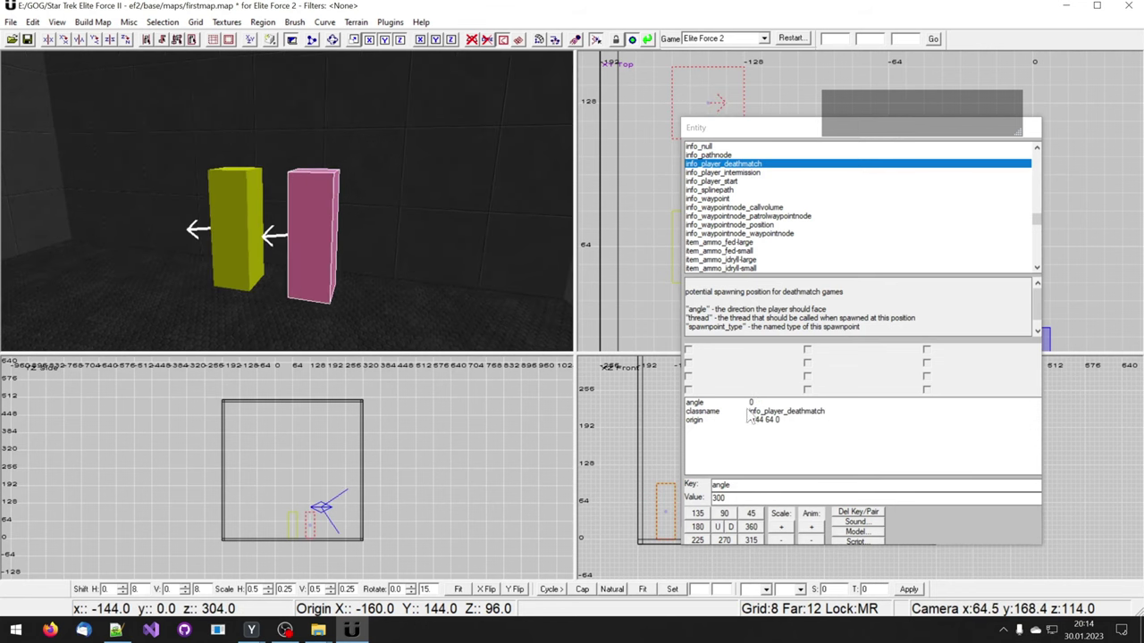
pyautogui.click(746, 412)
pyautogui.click(746, 403)
pyautogui.moveTo(367, 291); pyautogui.dragTo(364, 280, button='right')
# - Deselect the spawn, save the map with Ctrl+S and close the entity window
pyautogui.press('Escape')
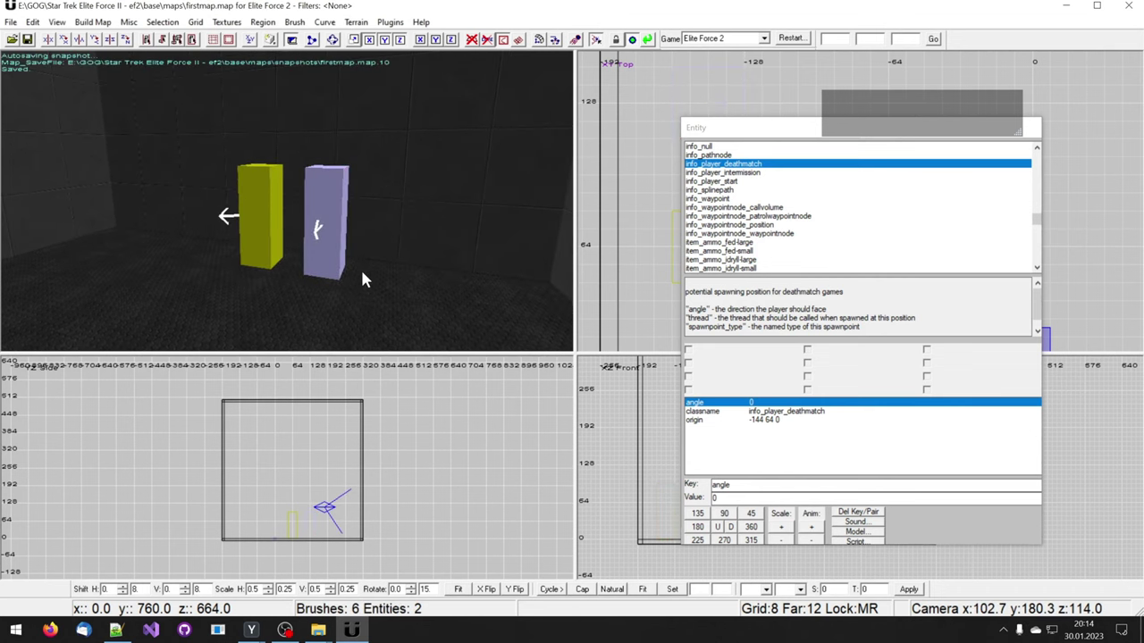
pyautogui.hotkey('ctrl', 's')
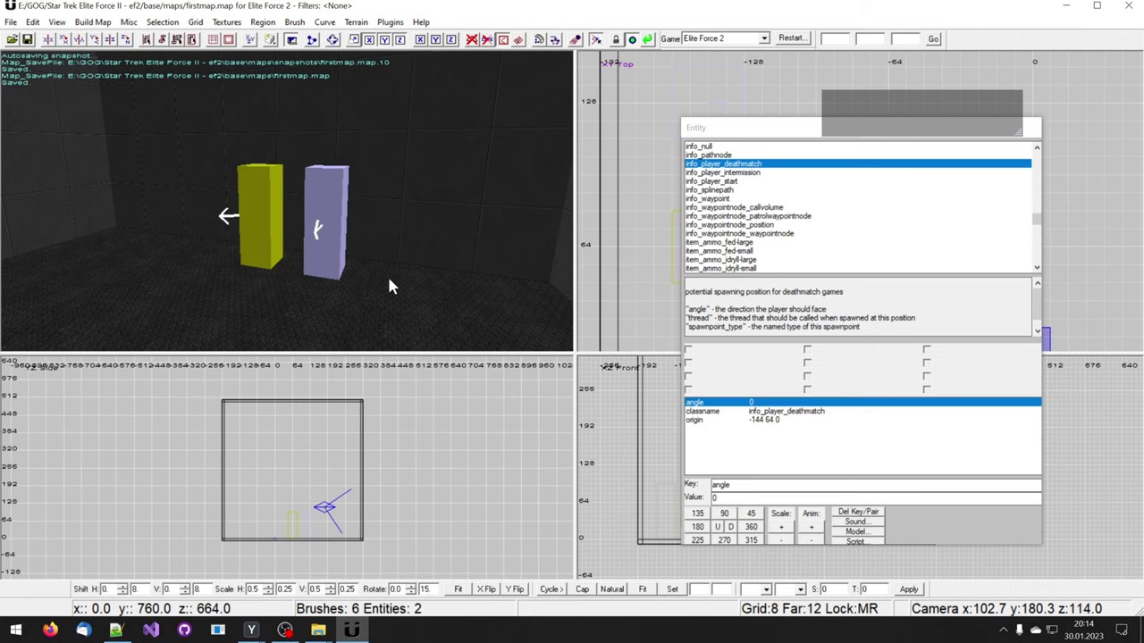
pyautogui.press('n')
# - Select the deathmatch spawn box and frame the spawn area in the top view
pyautogui.moveTo(390, 295); pyautogui.dragTo(396, 301, button='right')
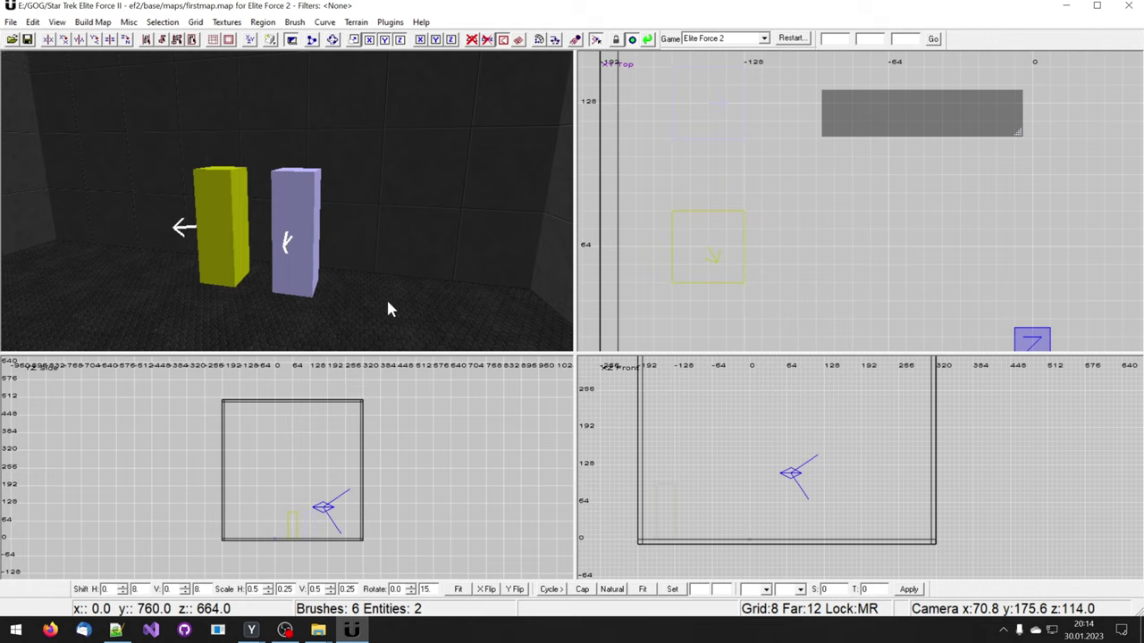
pyautogui.keyDown('shift'); pyautogui.click(293, 259); pyautogui.keyUp('shift')
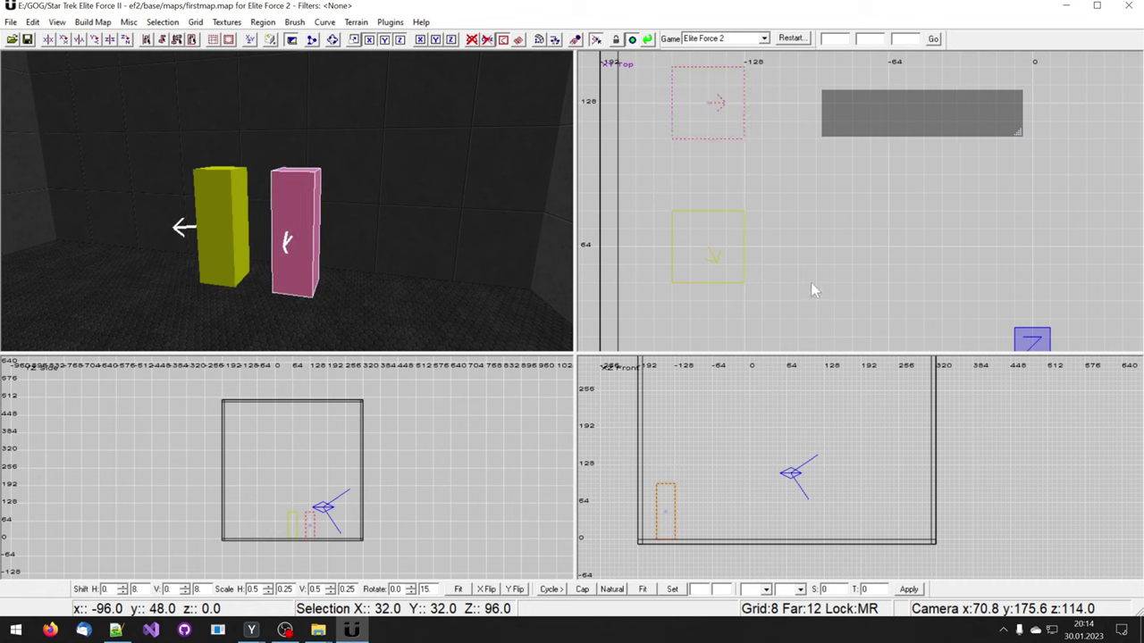
pyautogui.scroll(-2, 810, 283)
pyautogui.moveTo(811, 282); pyautogui.dragTo(826, 376, button='right')
pyautogui.scroll(2, 810, 283)
pyautogui.scroll(-1, 810, 282)
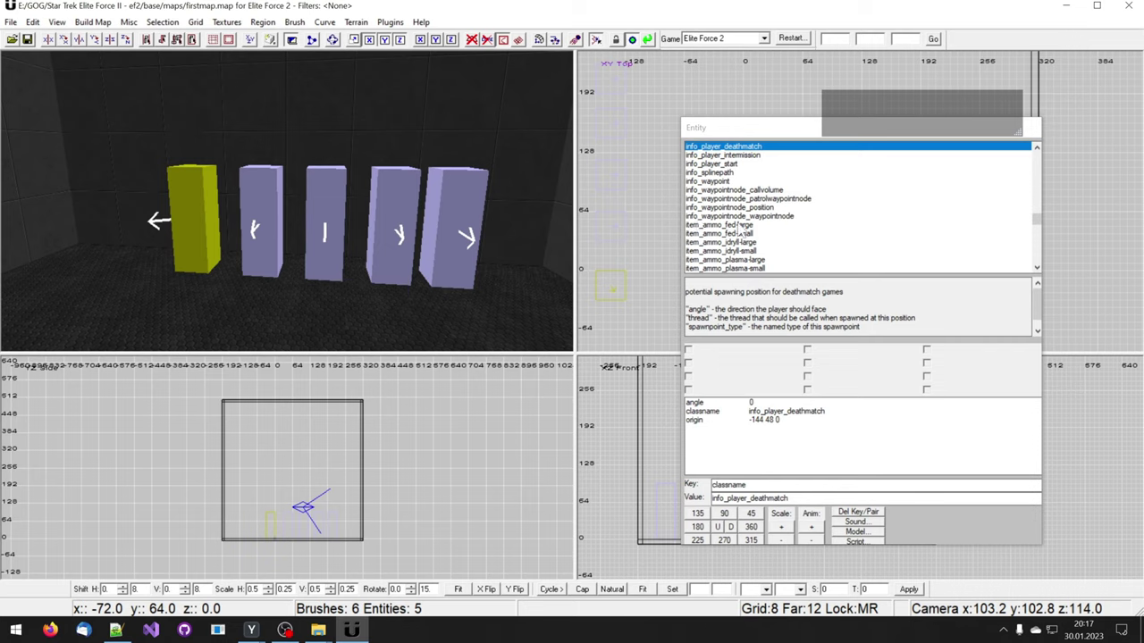
# - Add a weapons_drull-staff pickup from the weapon classes and view it in 3D
pyautogui.click(737, 226)
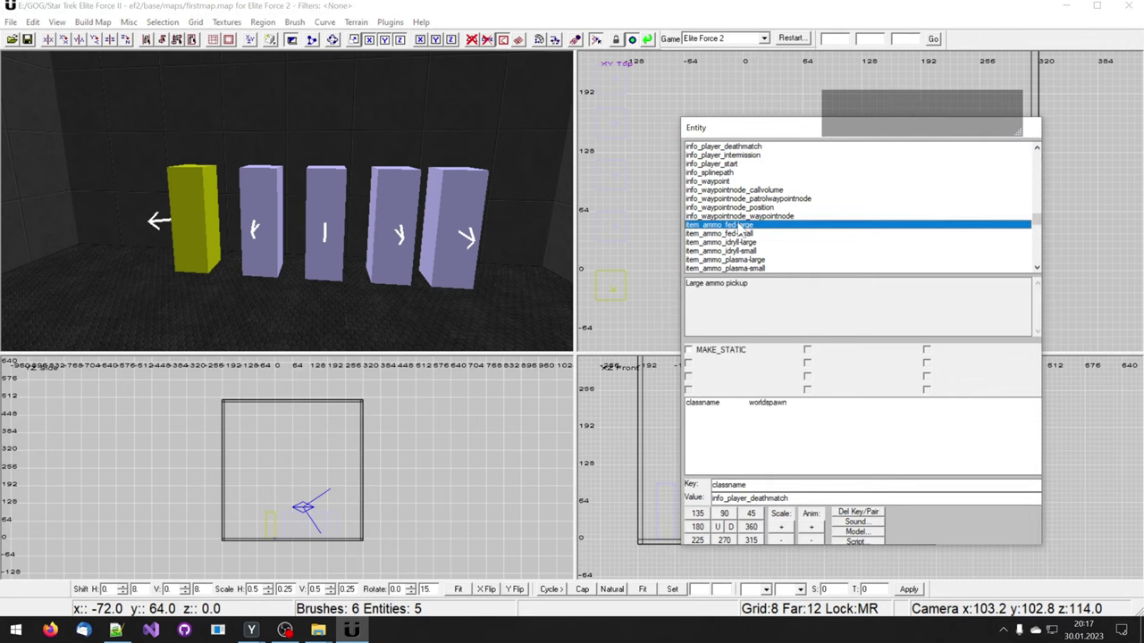
pyautogui.press('w')
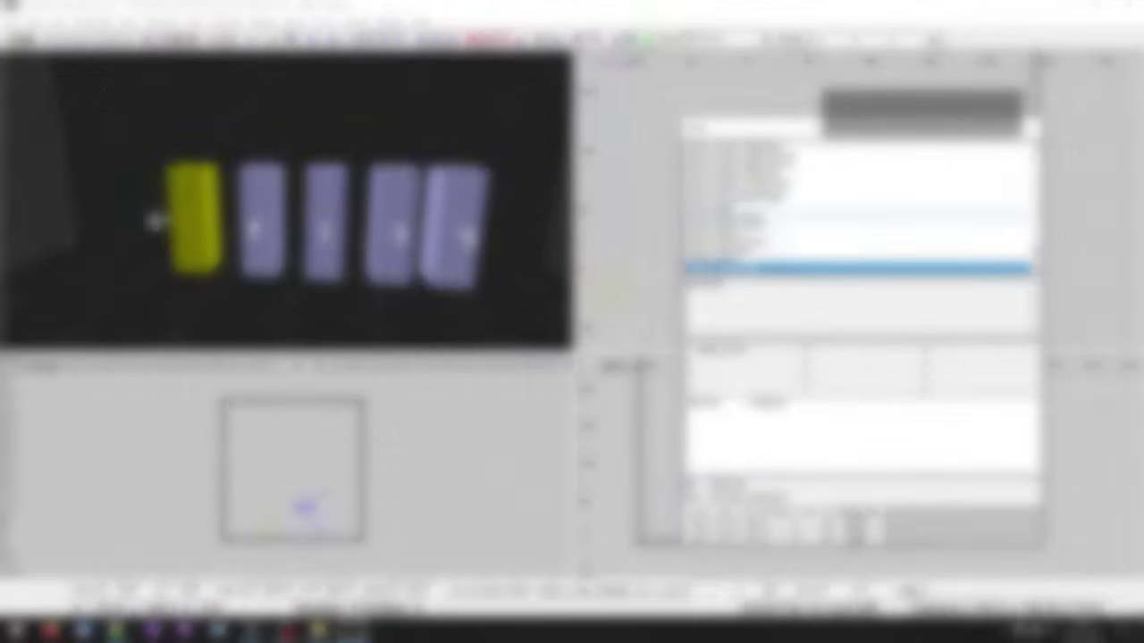
pyautogui.scroll(-2, 724, 232)
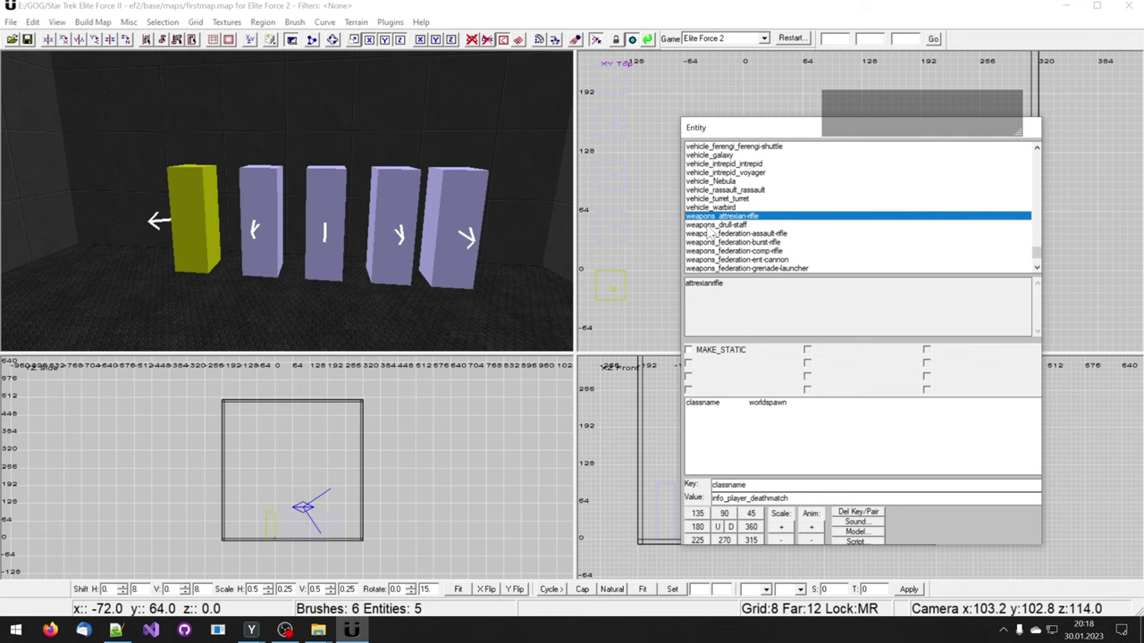
pyautogui.click(714, 225)
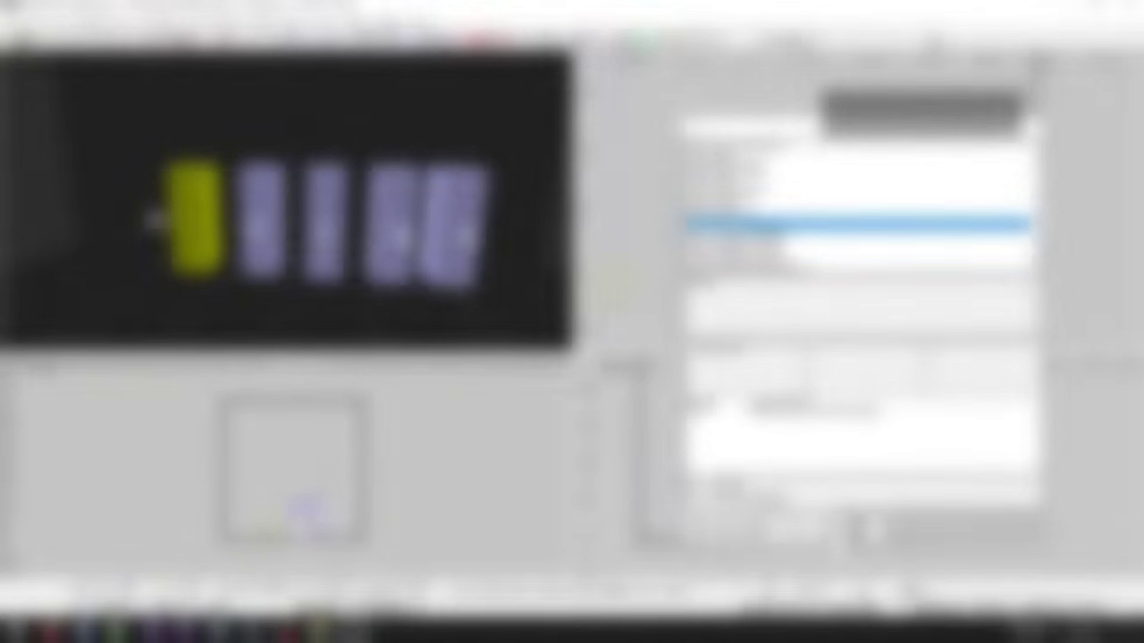
pyautogui.rightClick(404, 235)
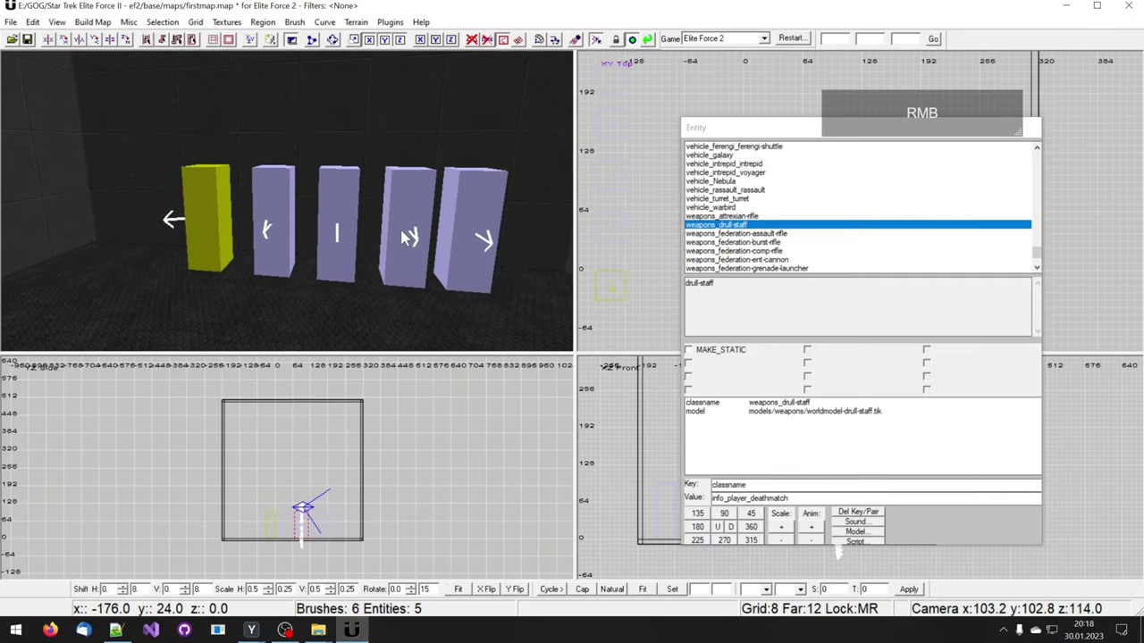
pyautogui.press('n')
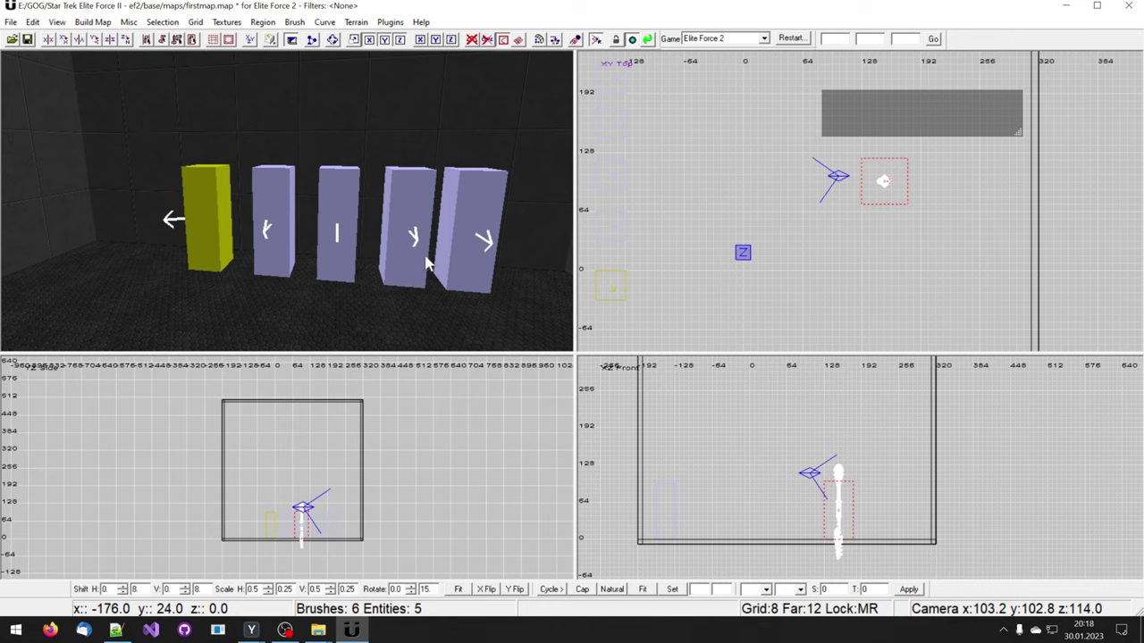
pyautogui.moveTo(431, 253); pyautogui.dragTo(434, 243, button='right')
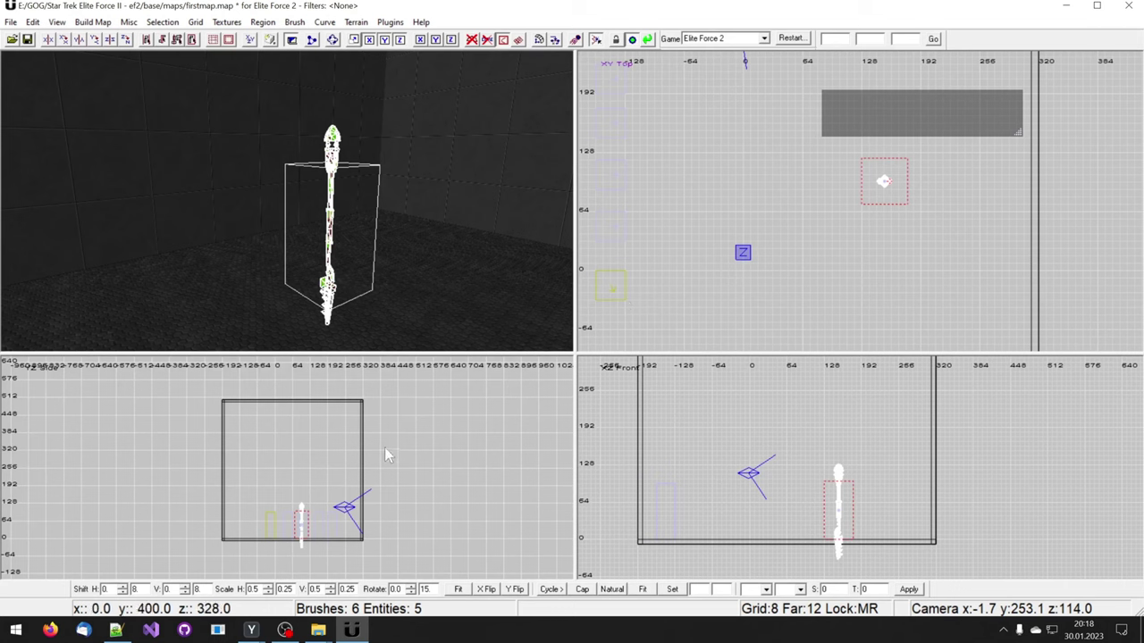
pyautogui.scroll(-5, 385, 455)
pyautogui.scroll(-3, 287, 468)
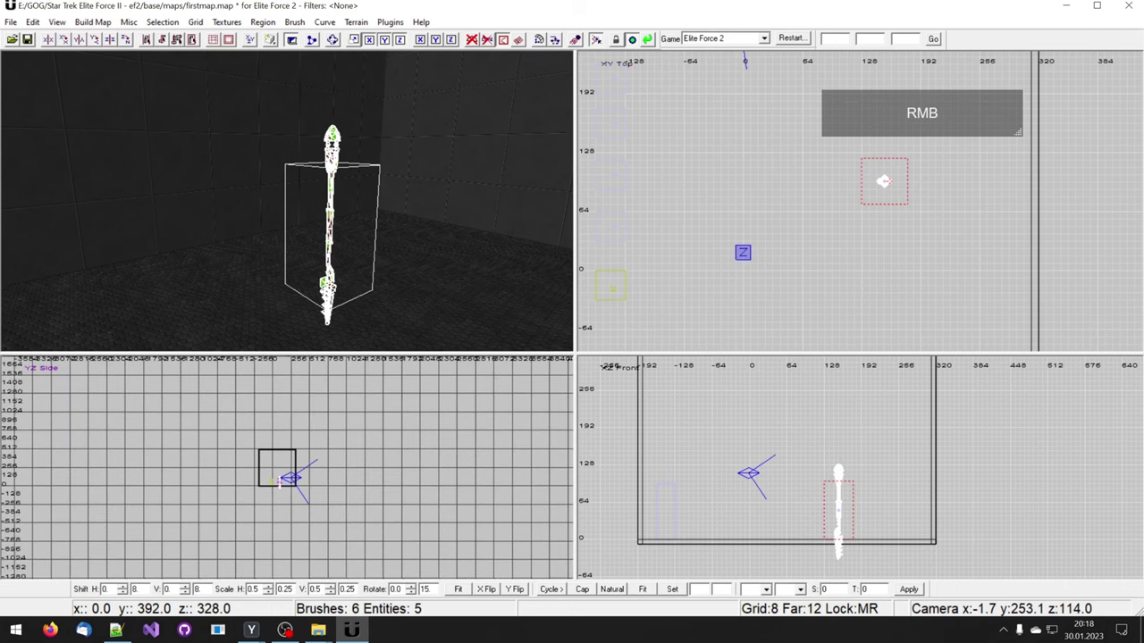
pyautogui.scroll(8, 285, 469)
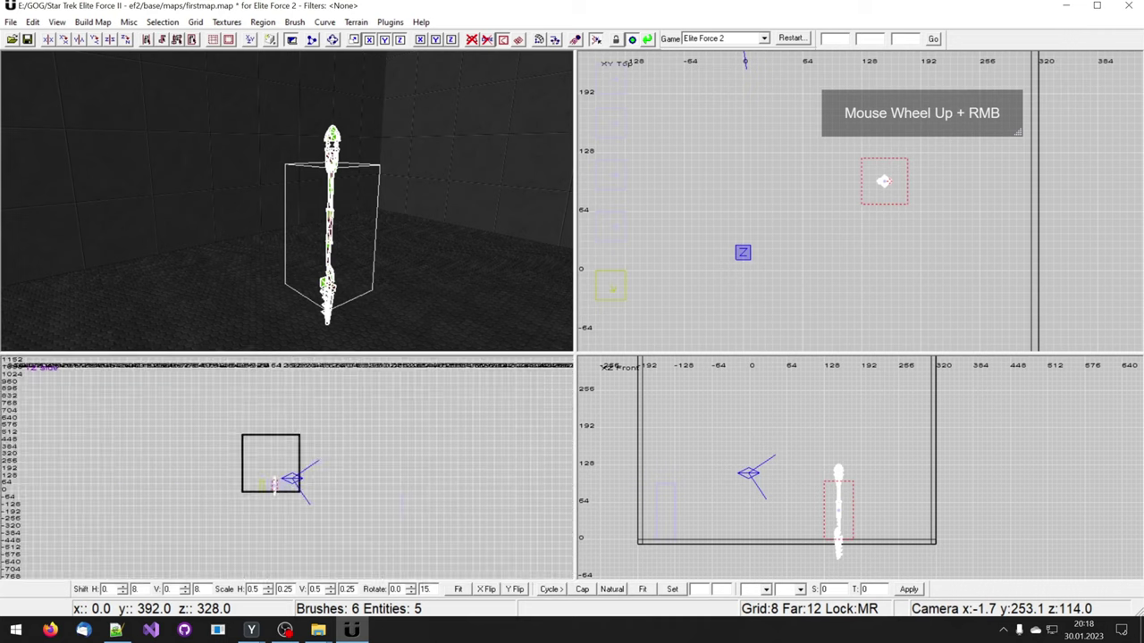
# - Delete the Drull staff weapon and turn the 3D view back to the spawn pillars
pyautogui.moveTo(347, 432); pyautogui.dragTo(383, 444, button='right')
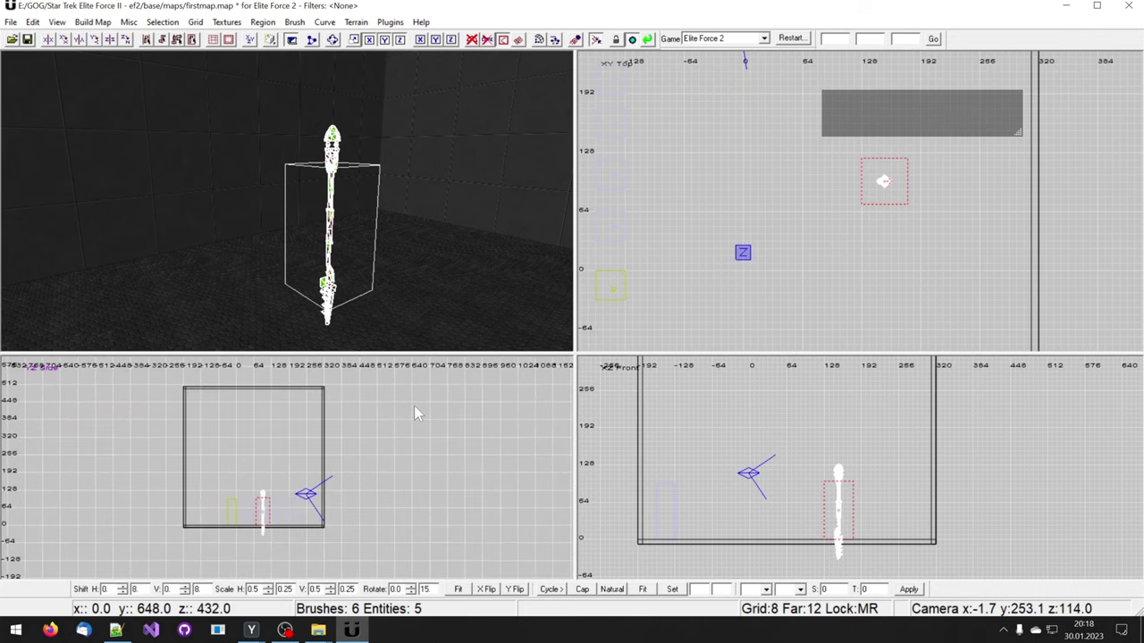
pyautogui.moveTo(326, 222); pyautogui.dragTo(268, 237, button='right')
pyautogui.press('BackSpace')
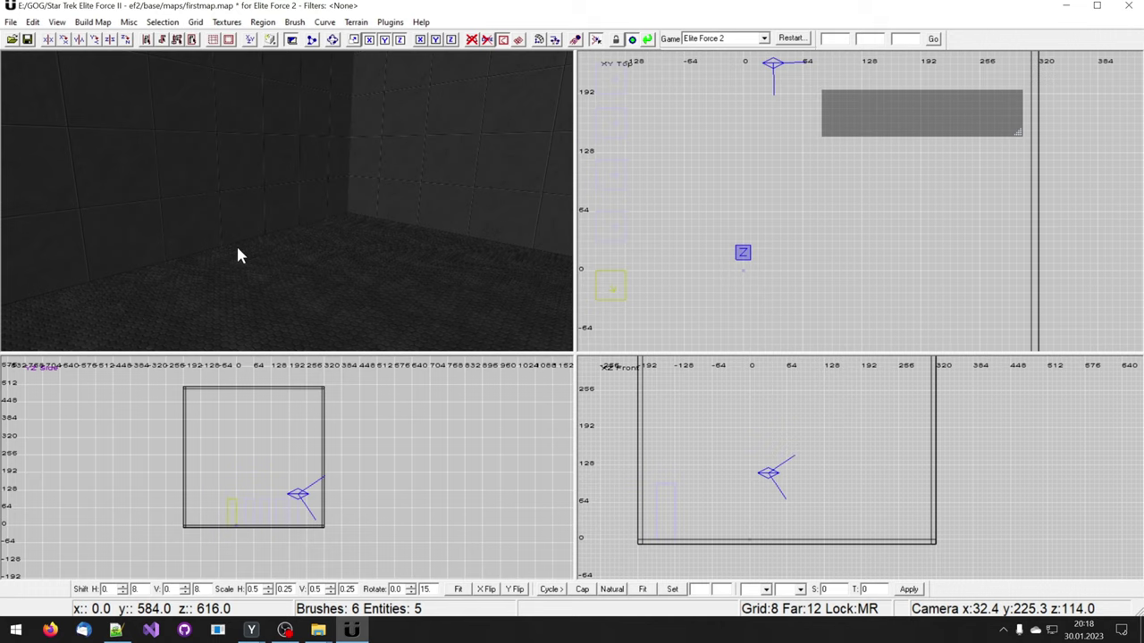
pyautogui.moveTo(227, 259); pyautogui.dragTo(231, 255, button='right')
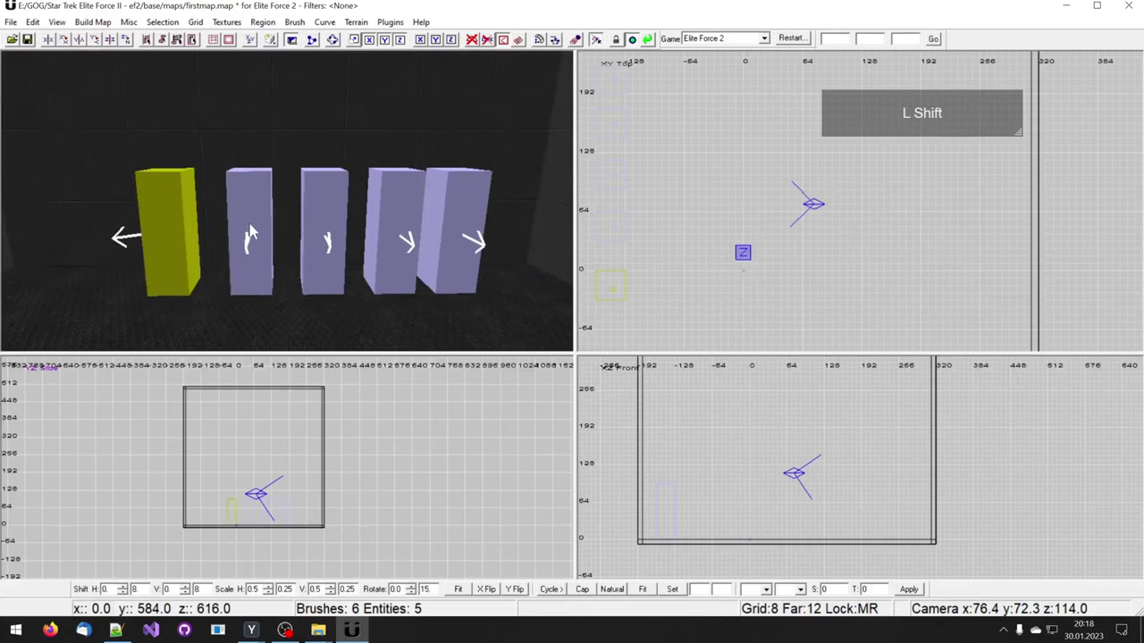
pyautogui.keyDown('shift'); pyautogui.click(252, 231); pyautogui.keyUp('shift')
pyautogui.press('Escape')
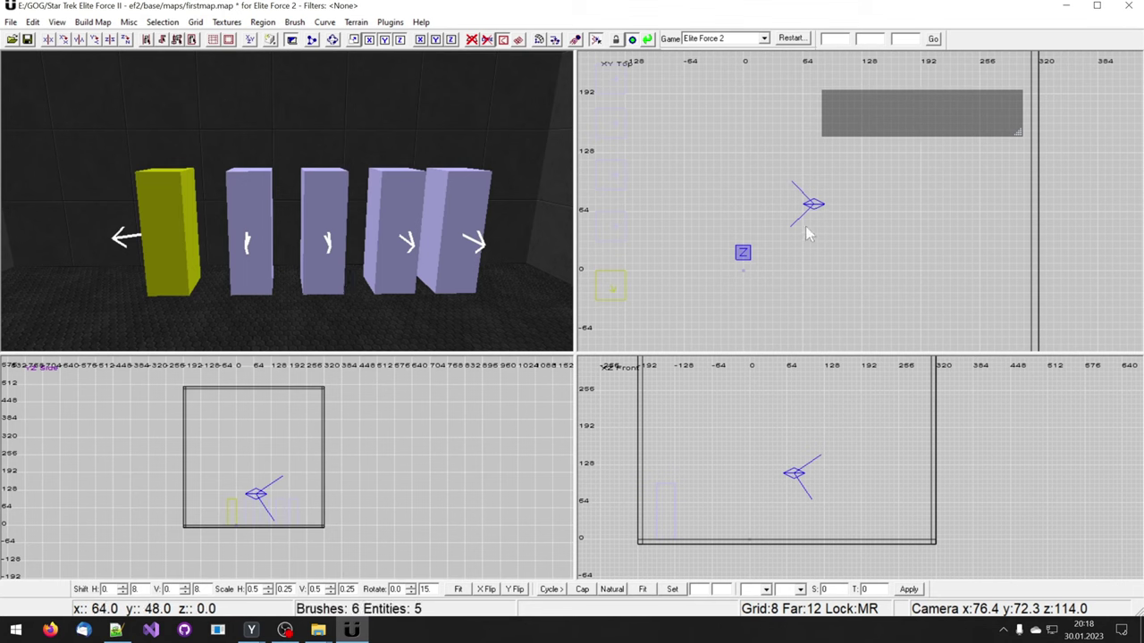
# - Add a new Drull staff weapon and lower it by 8 units in the side view
pyautogui.press('n')
pyautogui.click(725, 199)
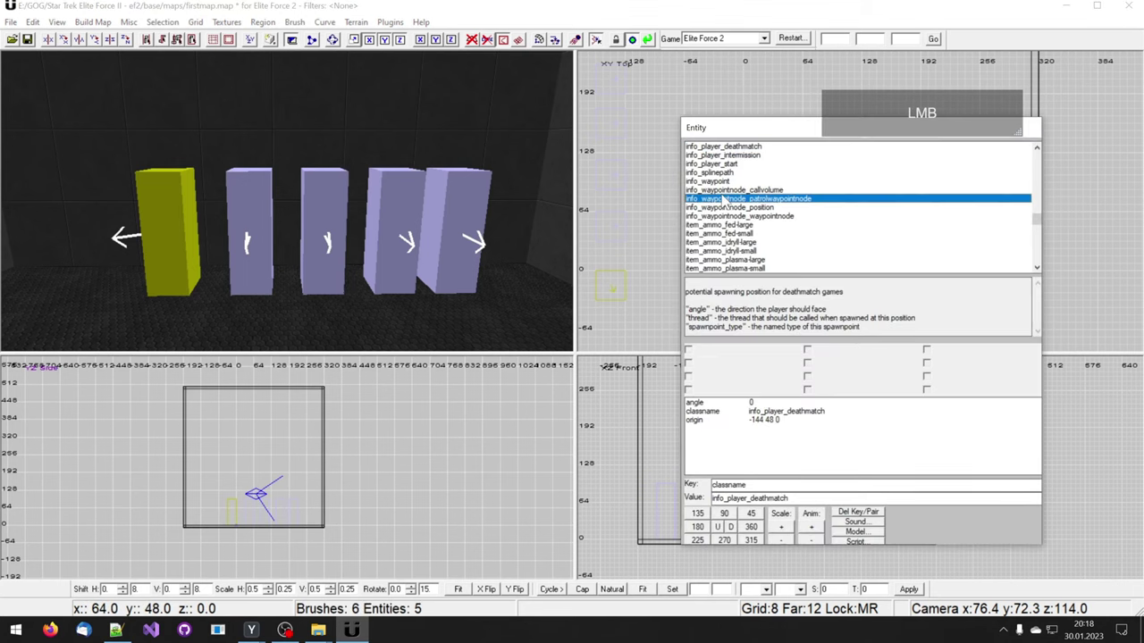
pyautogui.press('a')
pyautogui.scroll(-1, 774, 261)
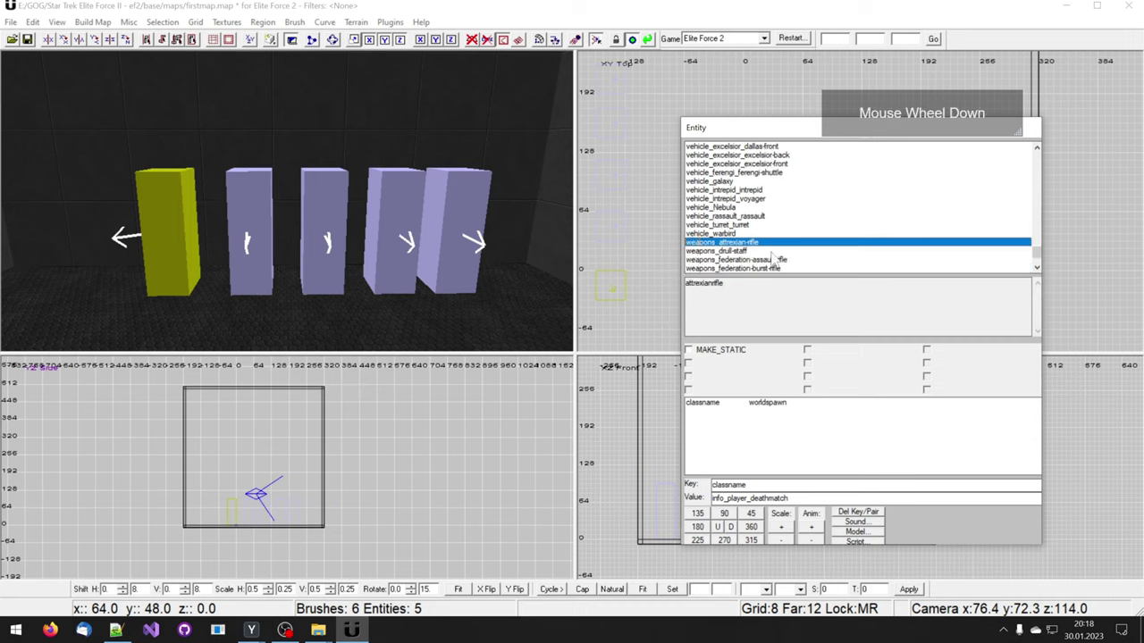
pyautogui.doubleClick(717, 251)
pyautogui.moveTo(284, 261); pyautogui.dragTo(274, 278, button='right')
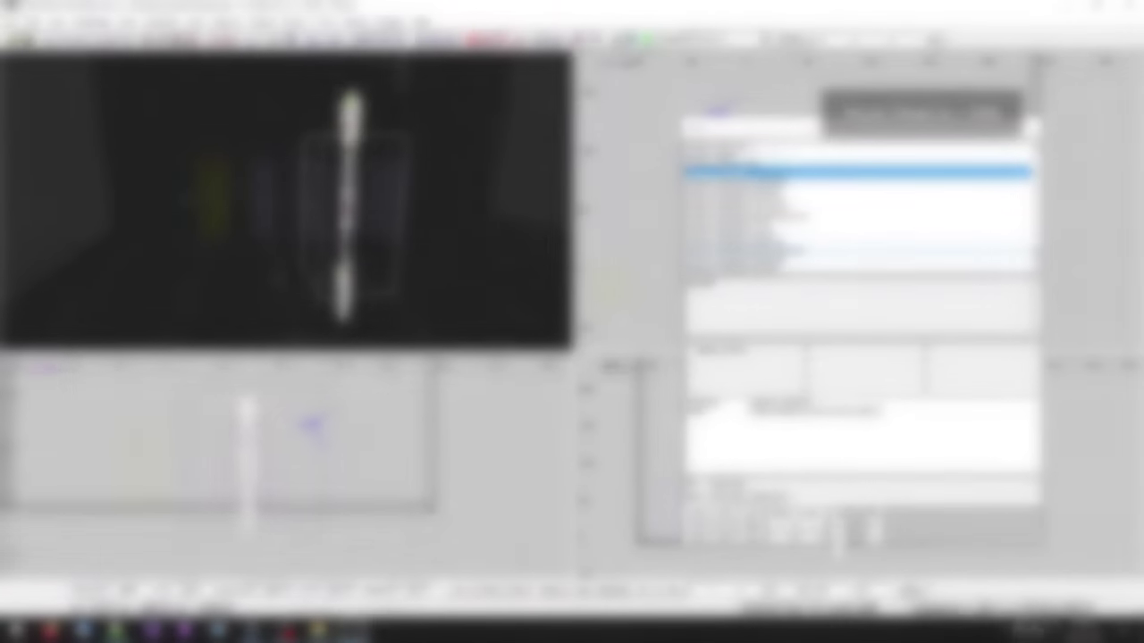
pyautogui.scroll(2, 335, 437)
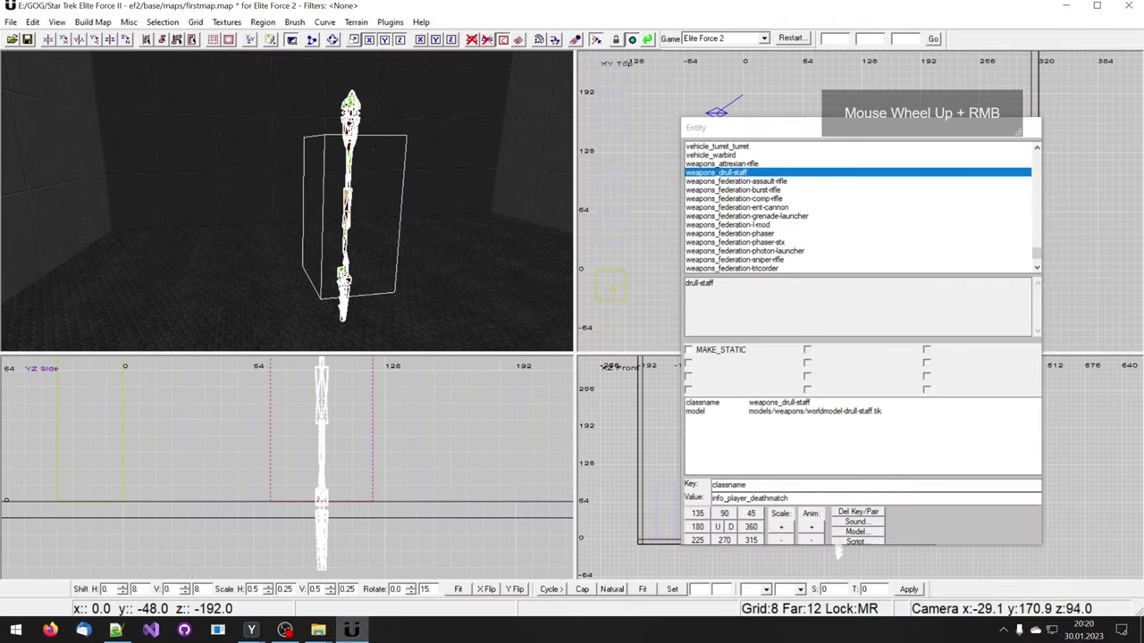
pyautogui.moveTo(335, 438); pyautogui.dragTo(326, 468)
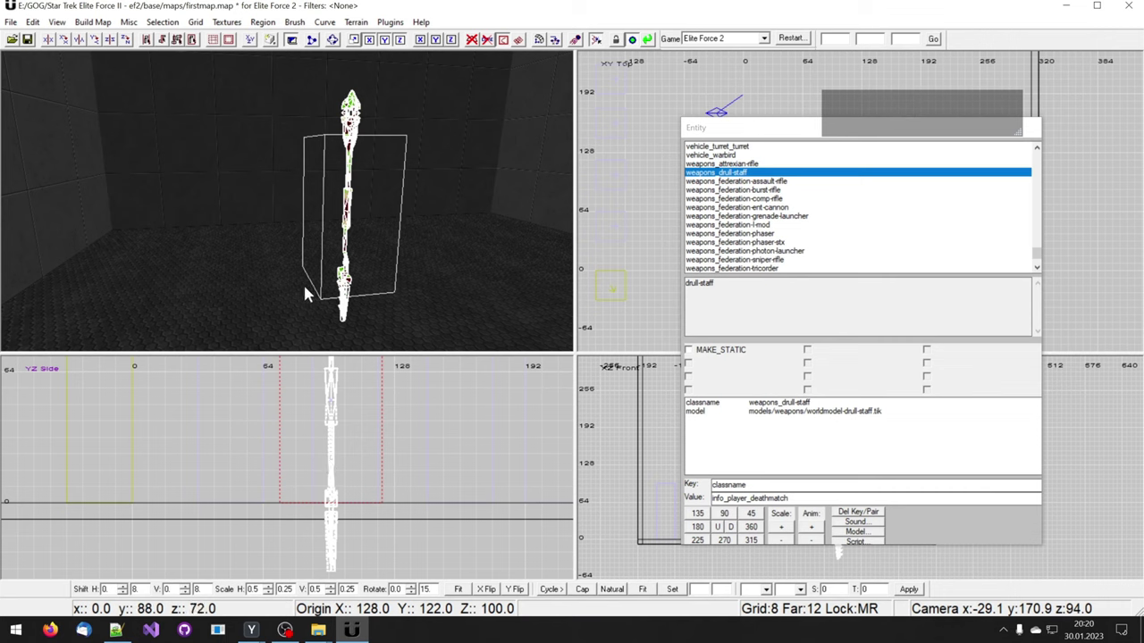
pyautogui.moveTo(304, 281); pyautogui.dragTo(212, 252, button='right')
pyautogui.press('Escape')
# - Select the yellow player start and pull the 3D view back to show all pillars
pyautogui.keyDown('shift'); pyautogui.click(214, 249); pyautogui.keyUp('shift')
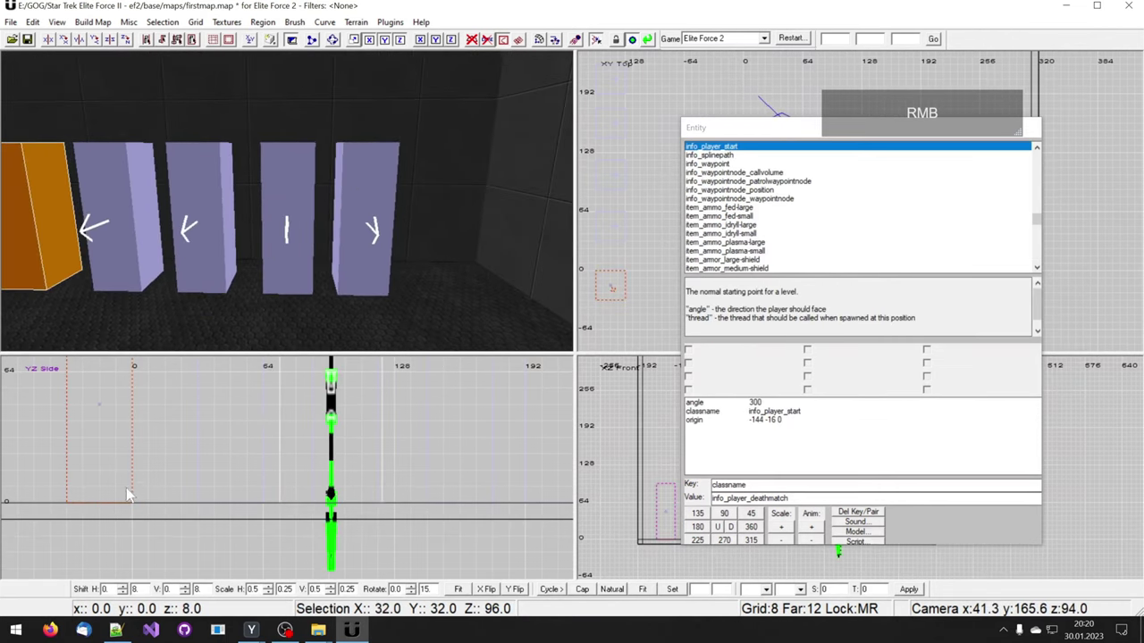
pyautogui.scroll(2, 286, 463)
pyautogui.scroll(2, 125, 429)
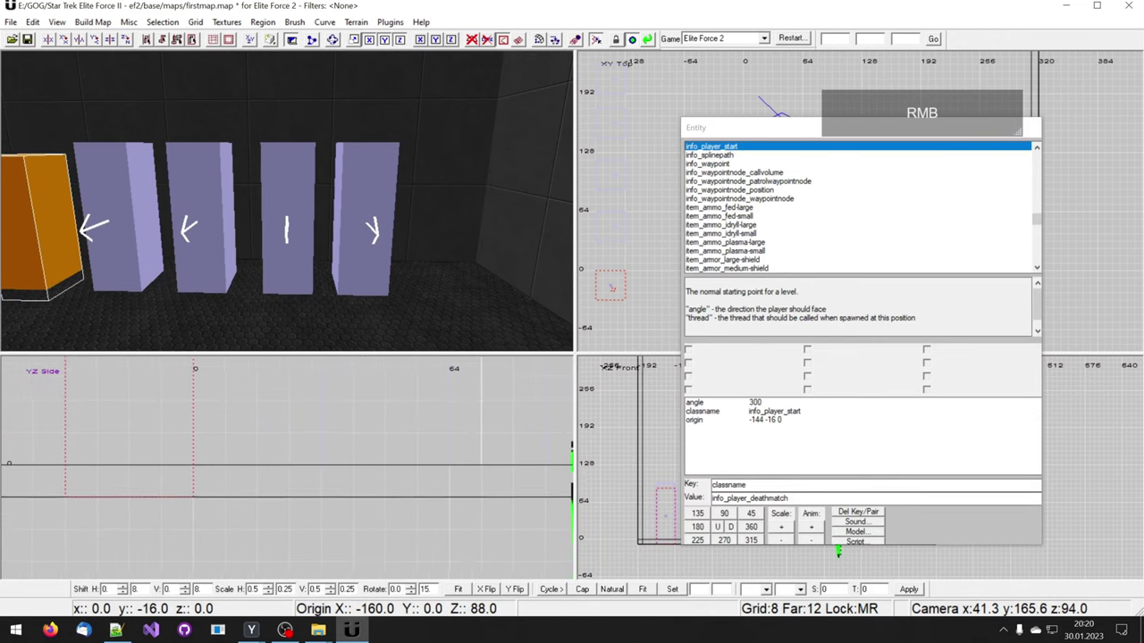
pyautogui.moveTo(176, 305); pyautogui.dragTo(309, 237, button='right')
pyautogui.press('Escape')
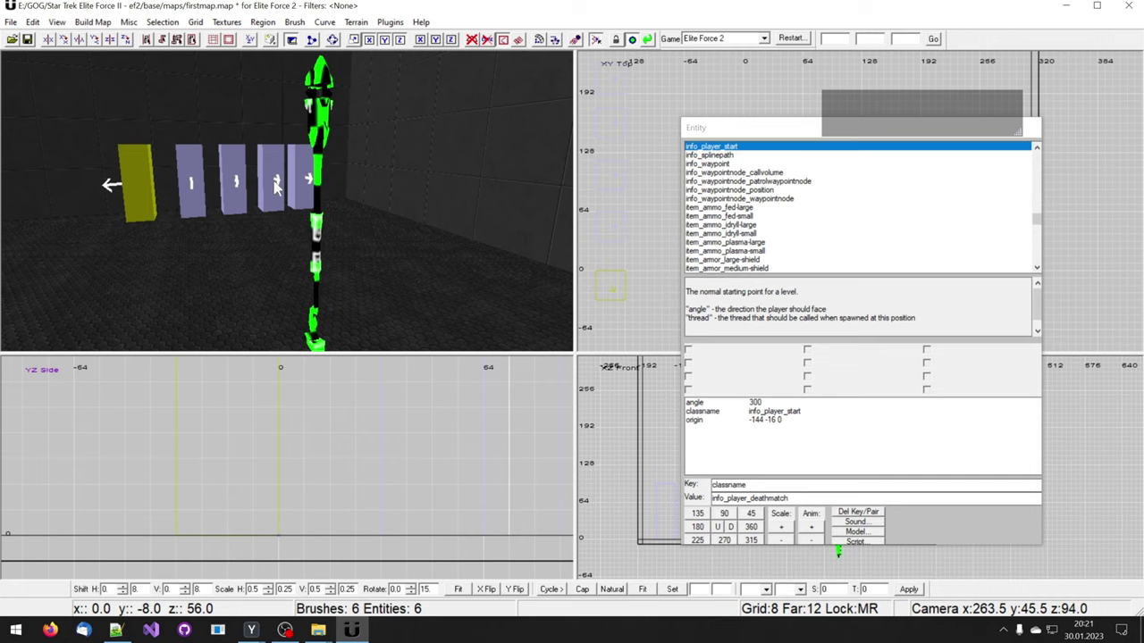
pyautogui.moveTo(255, 249); pyautogui.dragTo(304, 237, button='right')
pyautogui.press('n')
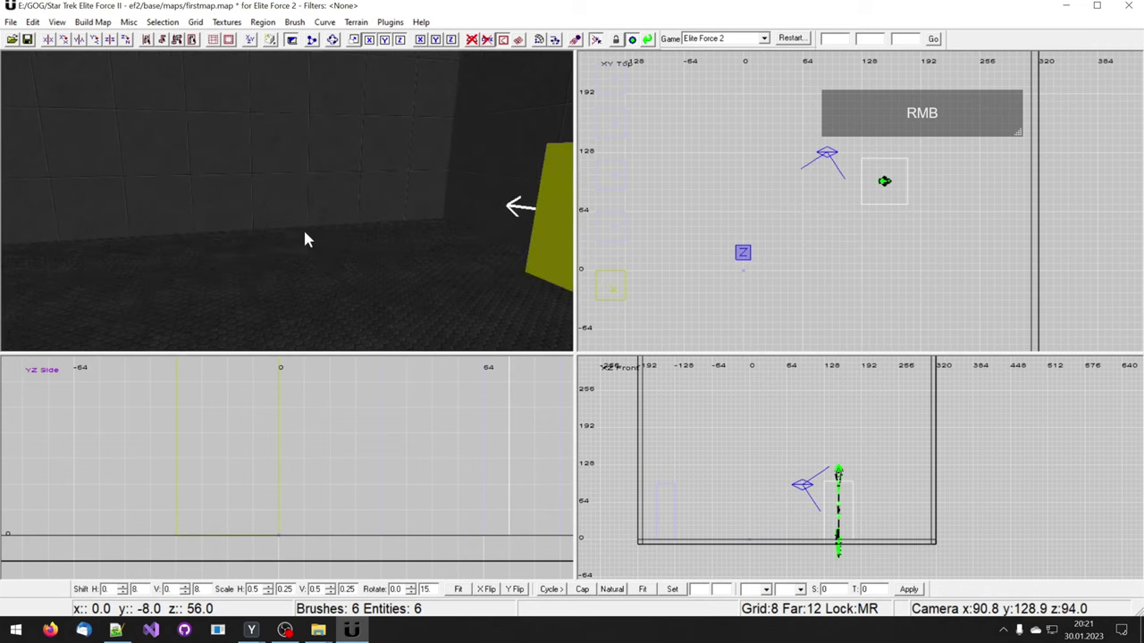
# - Quick-compile firstmap with BSP and VIS, then dismiss and close the finished compile consoles
pyautogui.click(57, 21)
pyautogui.click(56, 21)
pyautogui.click(91, 23)
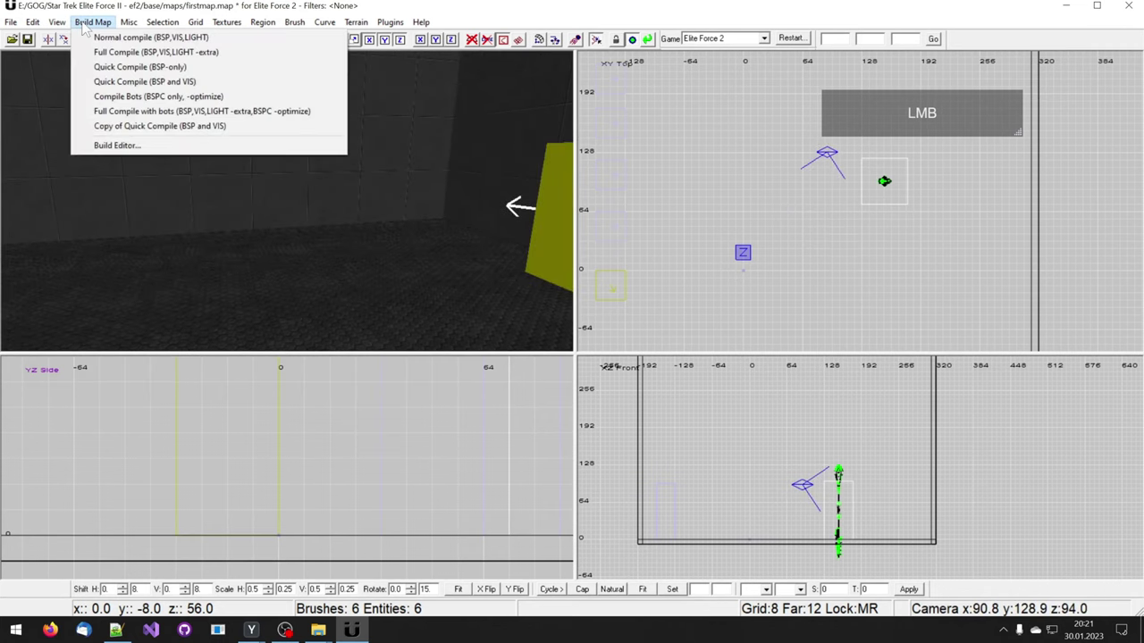
pyautogui.click(226, 83)
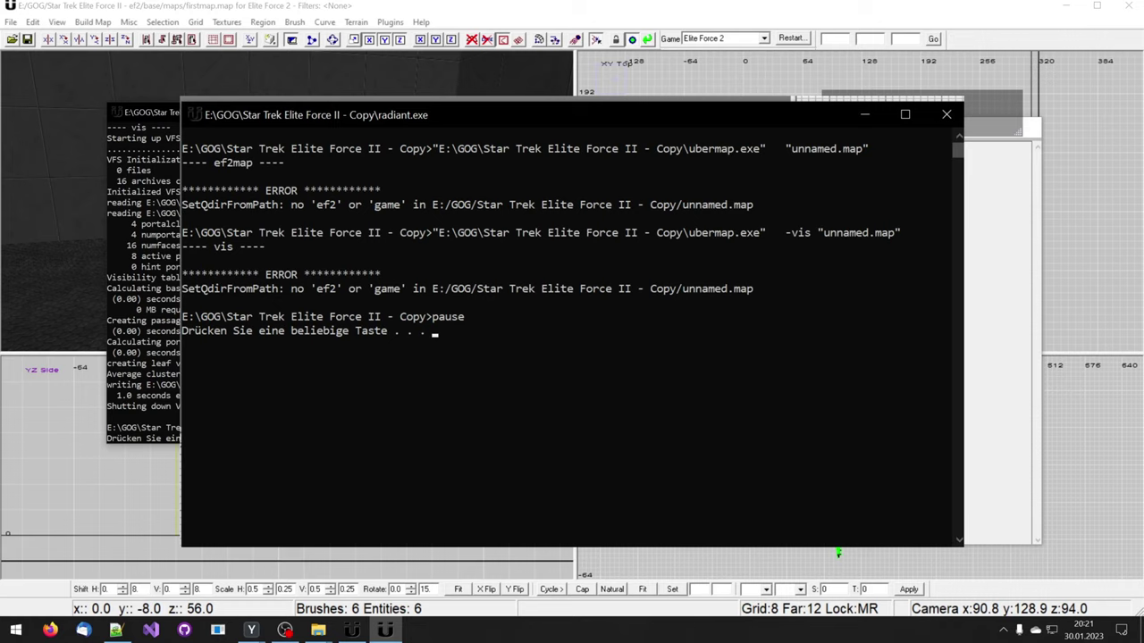
pyautogui.press('Return')
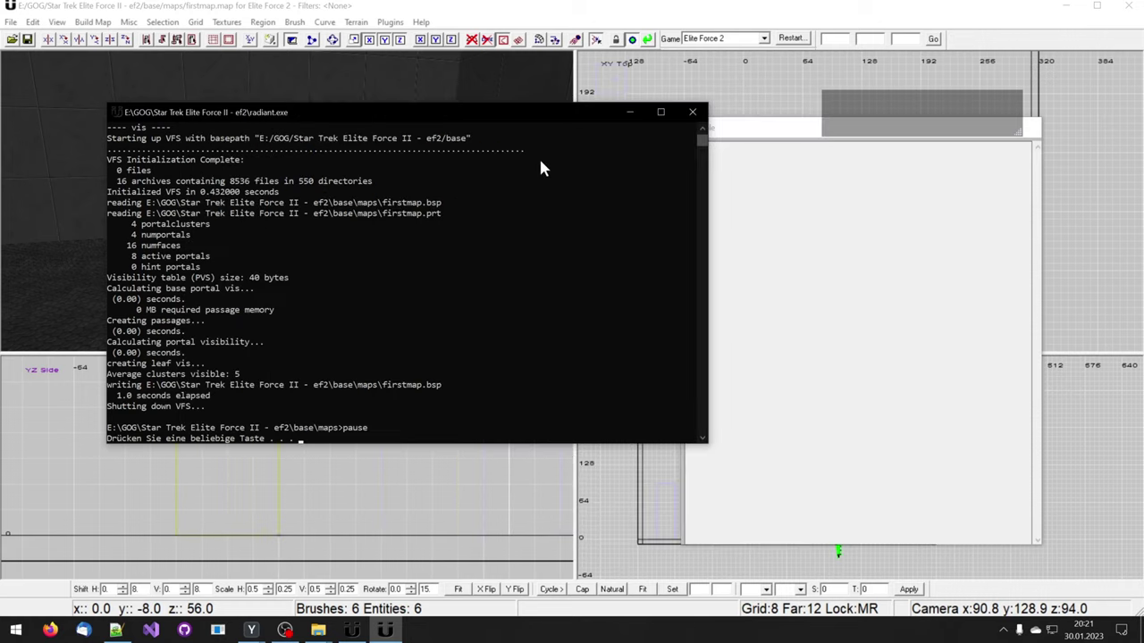
pyautogui.click(697, 112)
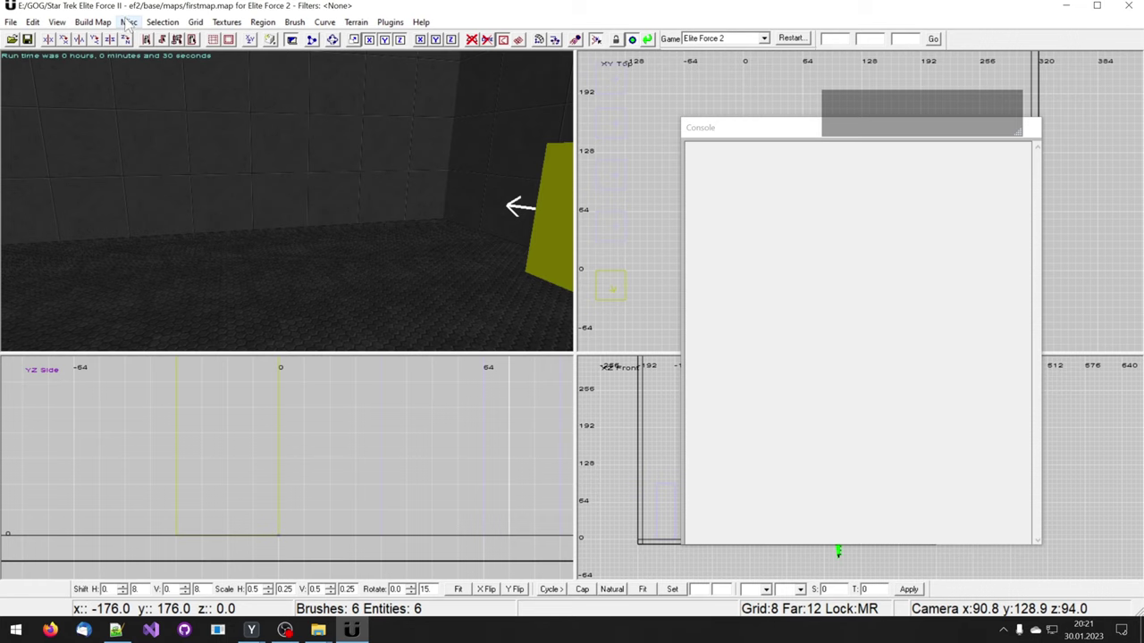
# - Run Quick Compile again so firstmap rebuilds and Elite Force II launches to its main menu
pyautogui.click(90, 22)
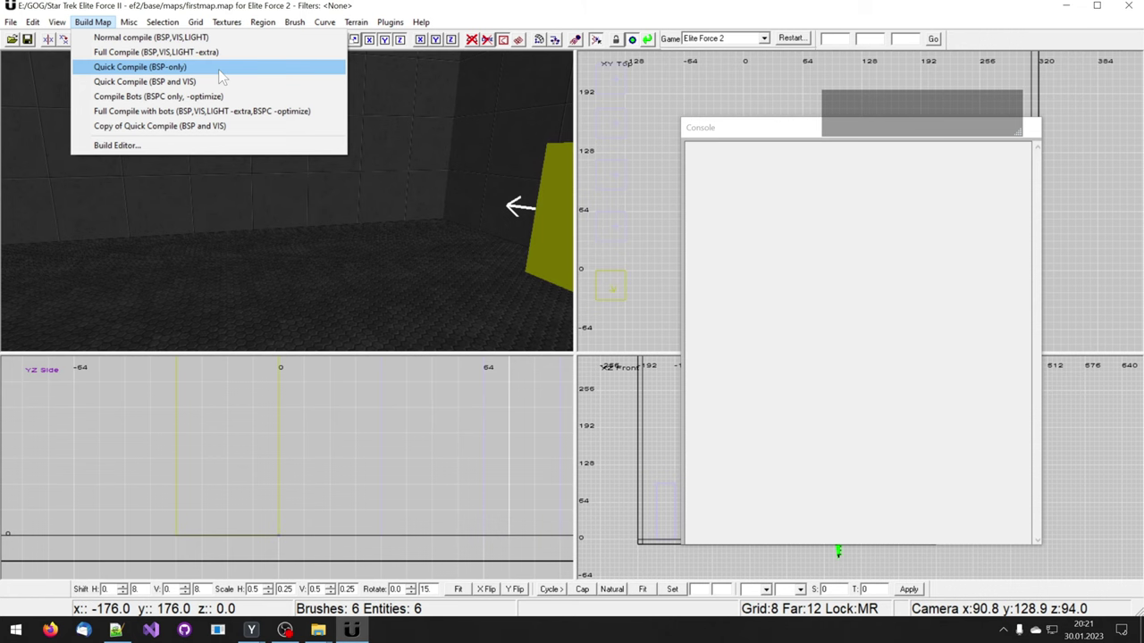
pyautogui.click(140, 67)
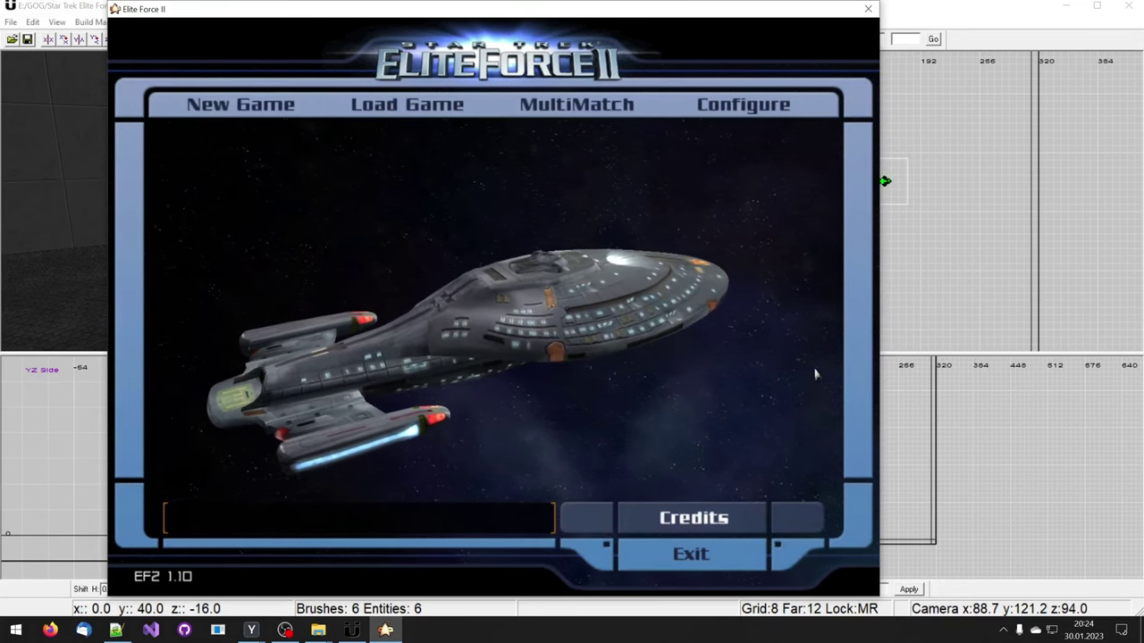
# - Enter 'devmap firstmap' in the game console to load the room in developer mode
pyautogui.press('`')
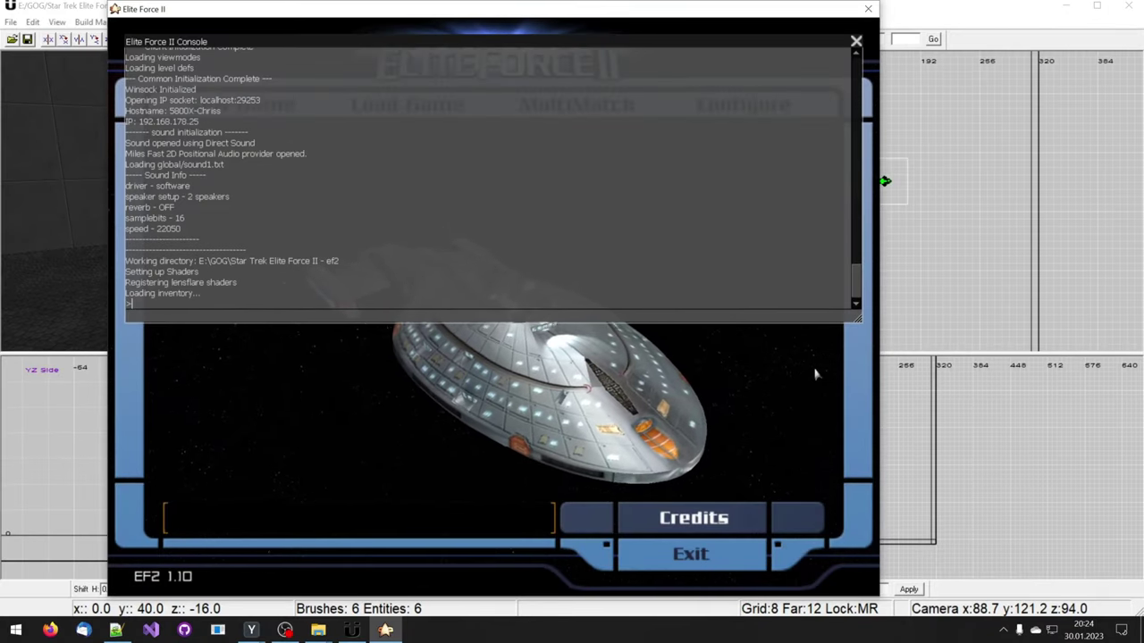
pyautogui.write('dev')
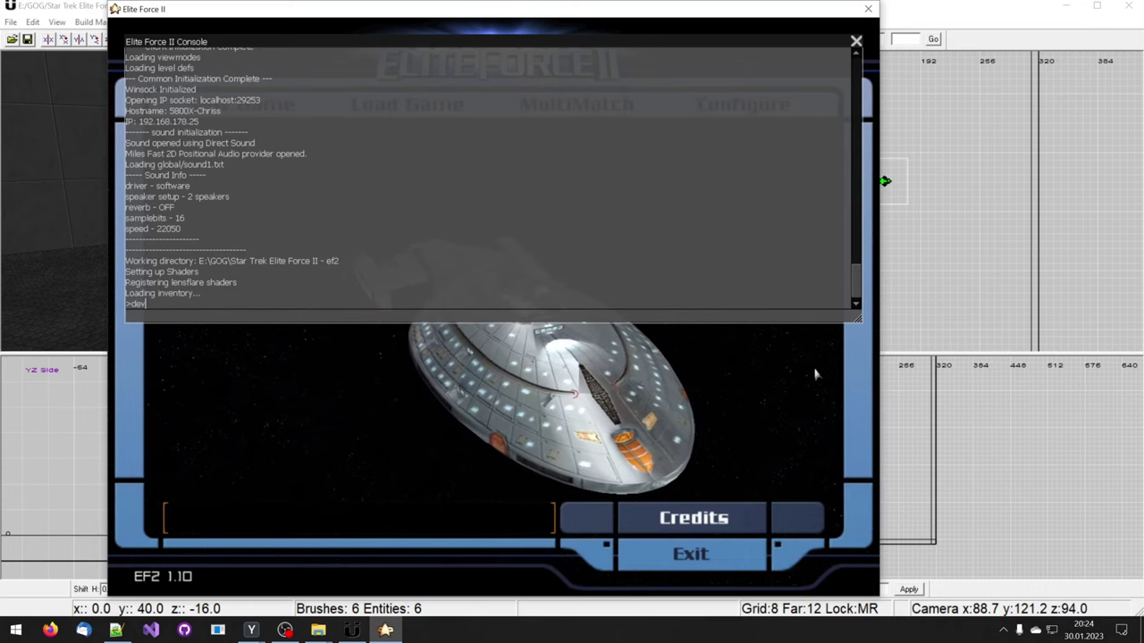
pyautogui.write('map')
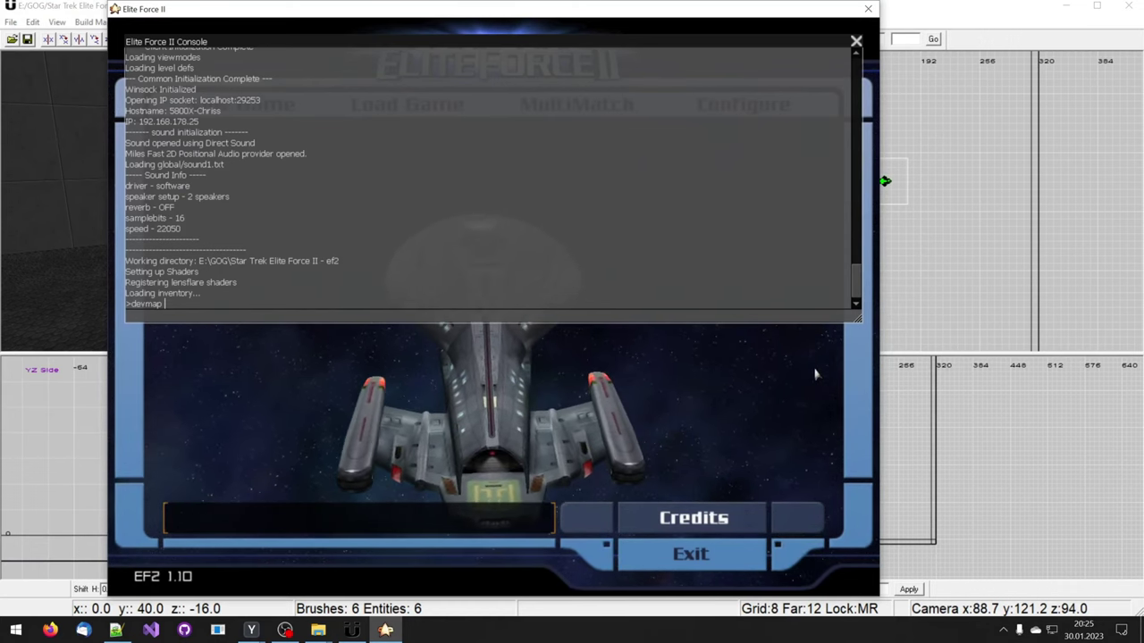
pyautogui.write('firstma')
pyautogui.write('p')
pyautogui.press('Return')
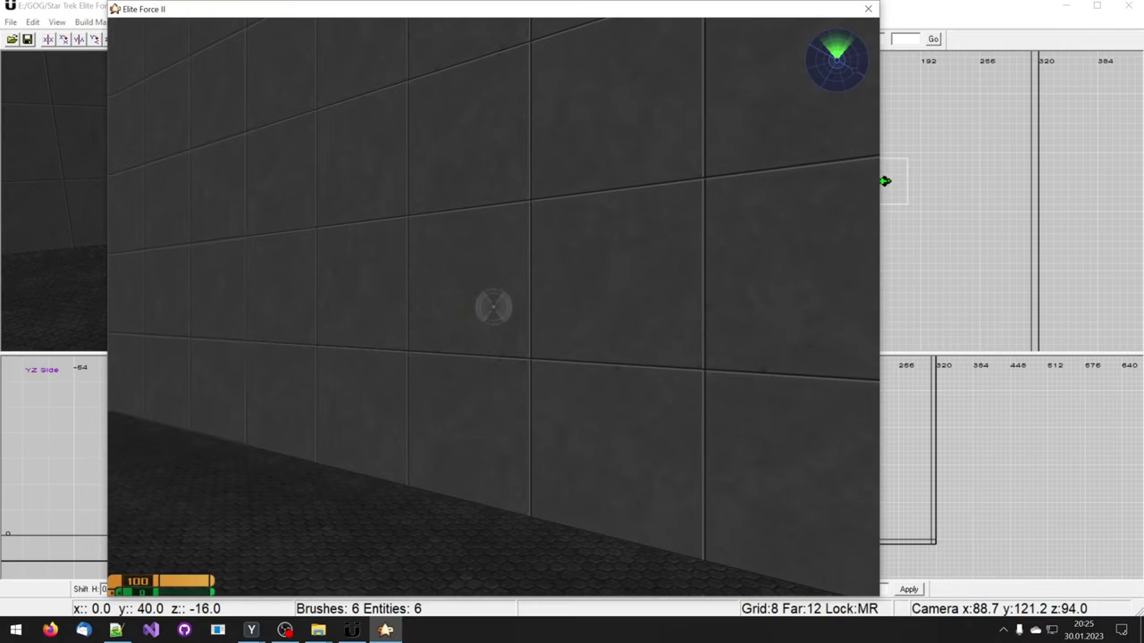
# - Turn toward the floating Drull staff and walk over it to pick it up
pyautogui.press('1')
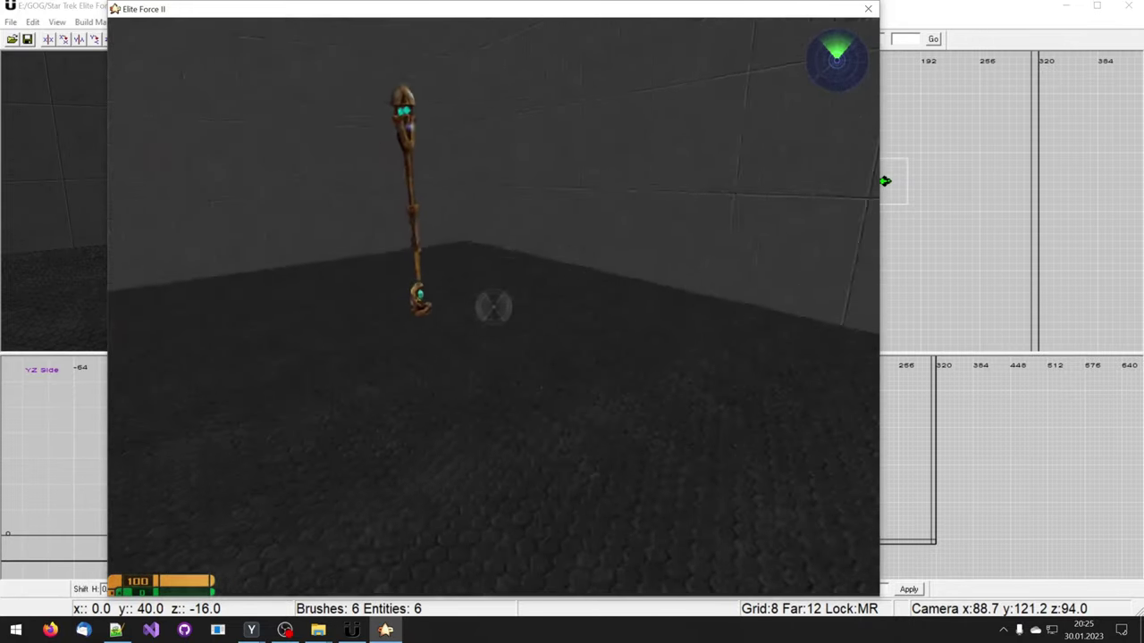
pyautogui.press('w')
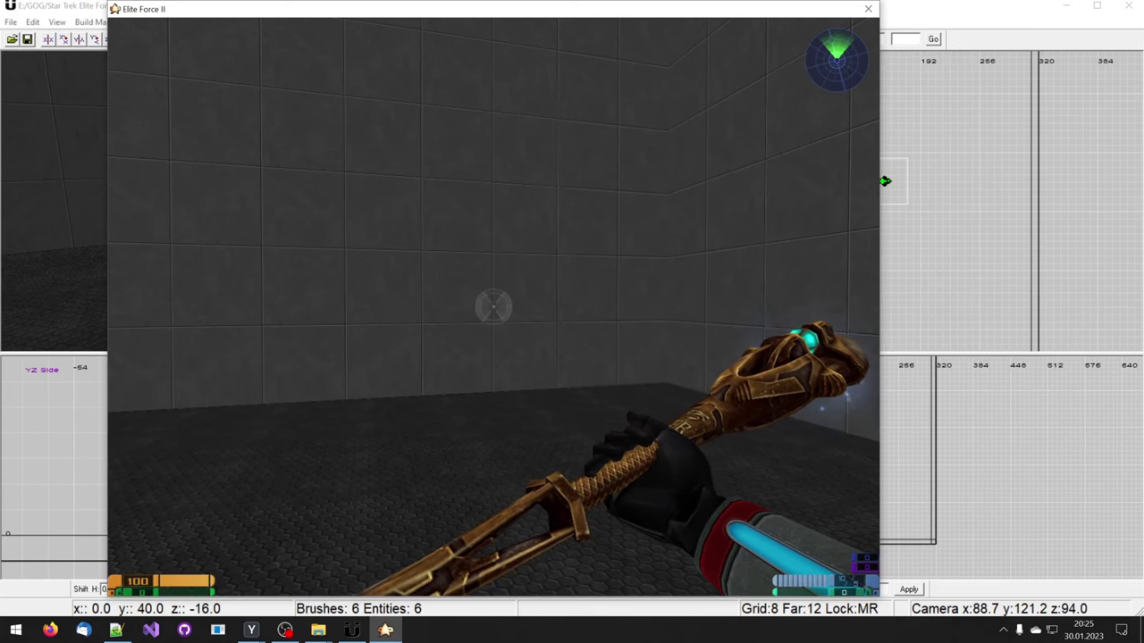
# - Run 'g_gametype 1;devmap firstmap' in the console, removing the stray character first
pyautogui.press('`')
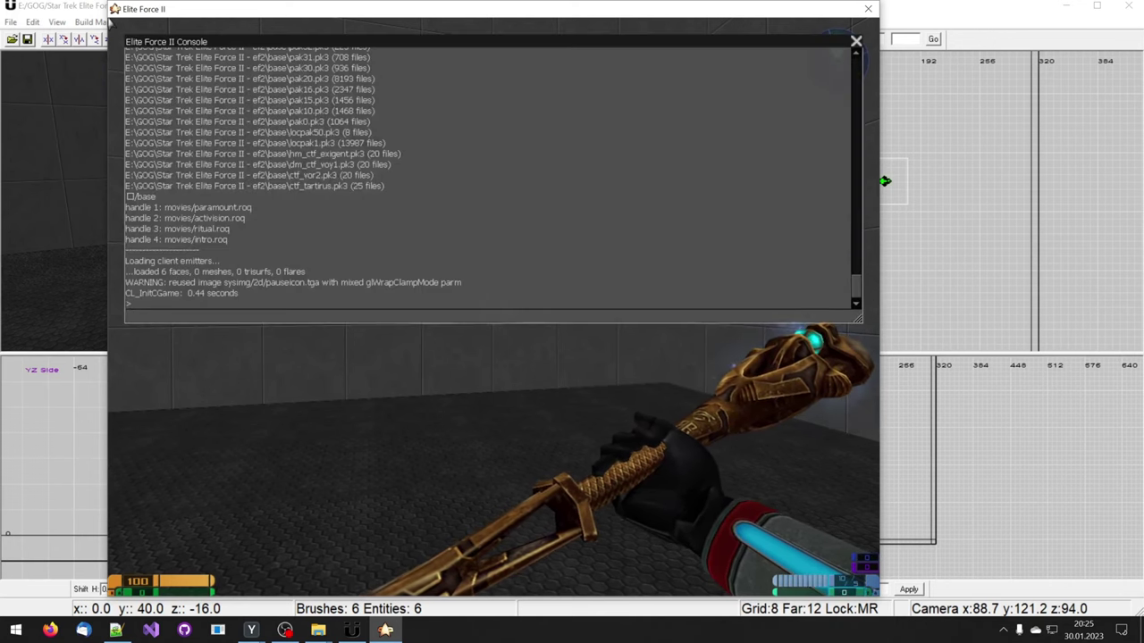
pyautogui.write('devmap firstmap')
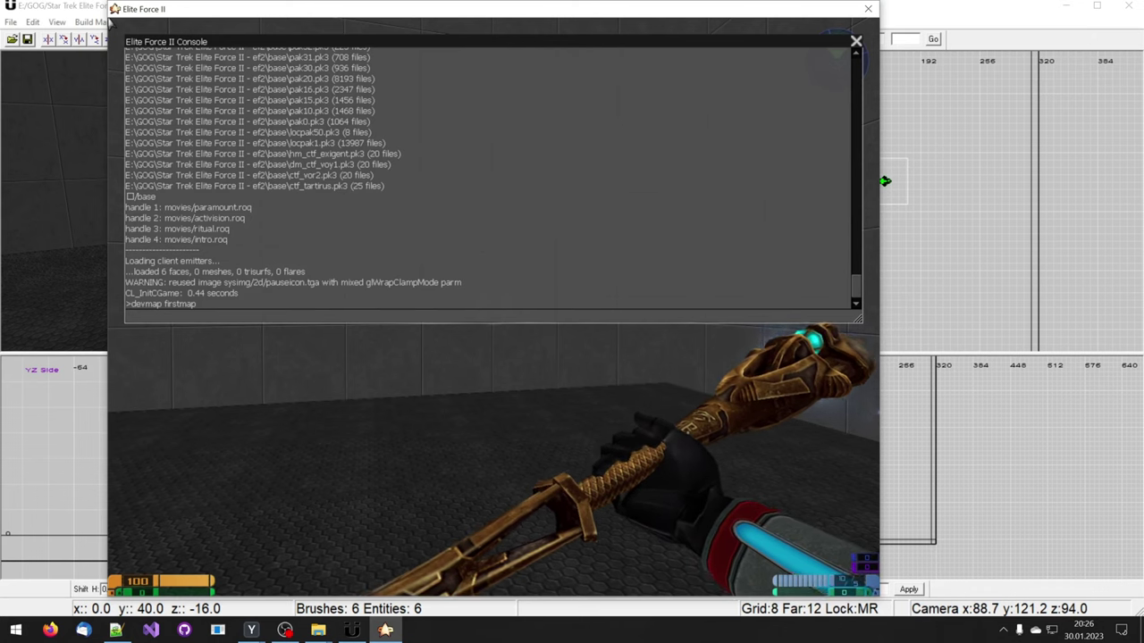
pyautogui.write('^g')
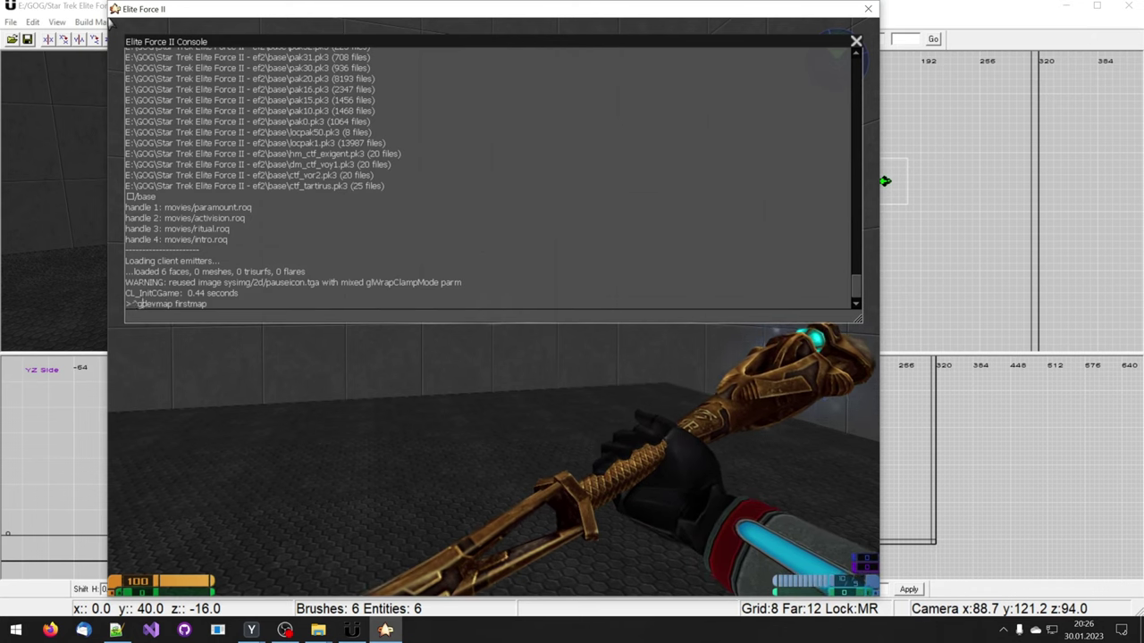
pyautogui.write('_')
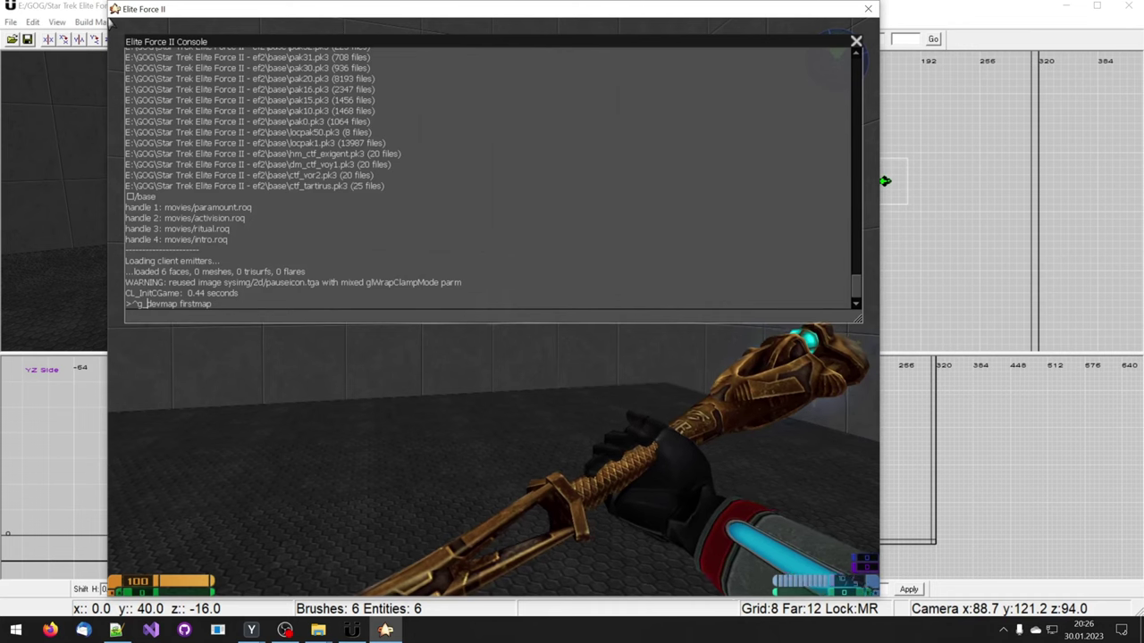
pyautogui.write('game')
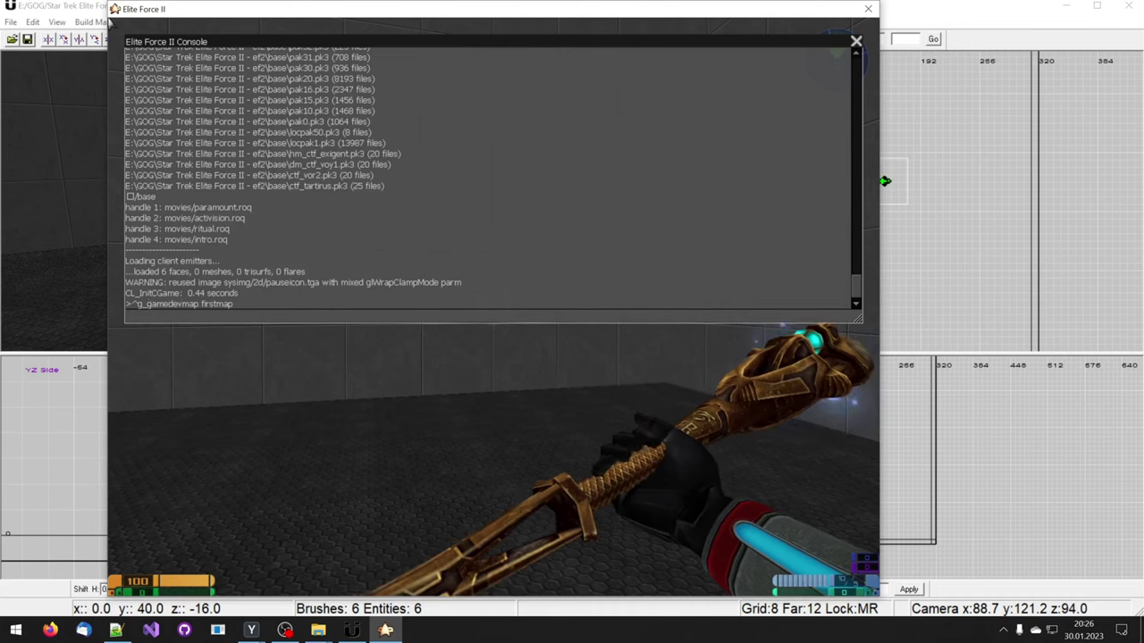
pyautogui.write('type')
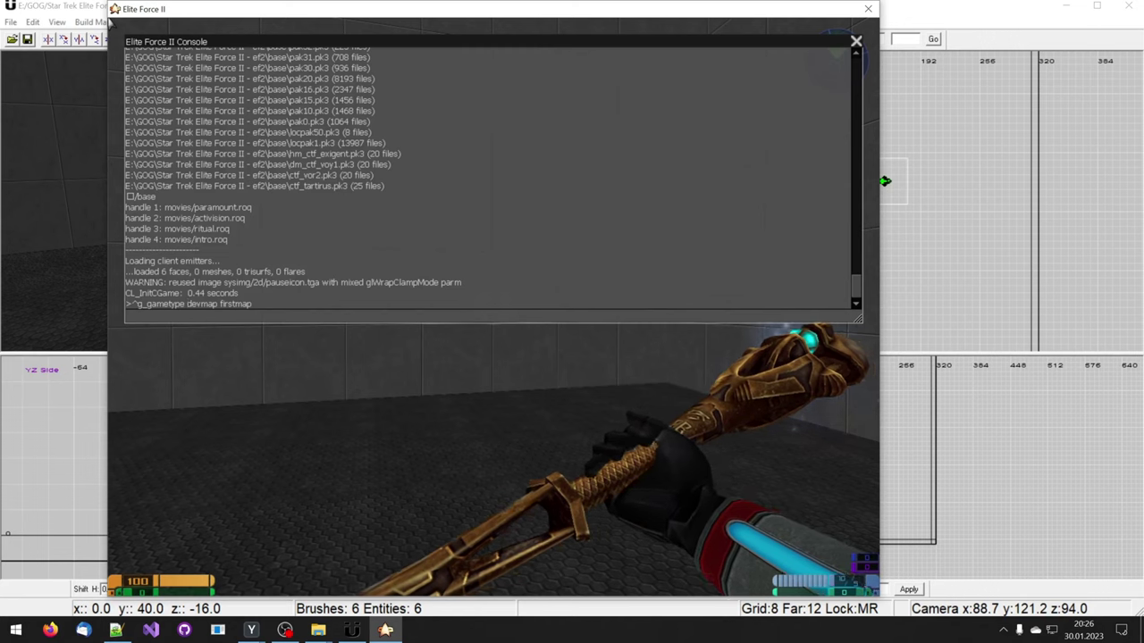
pyautogui.write(' 1')
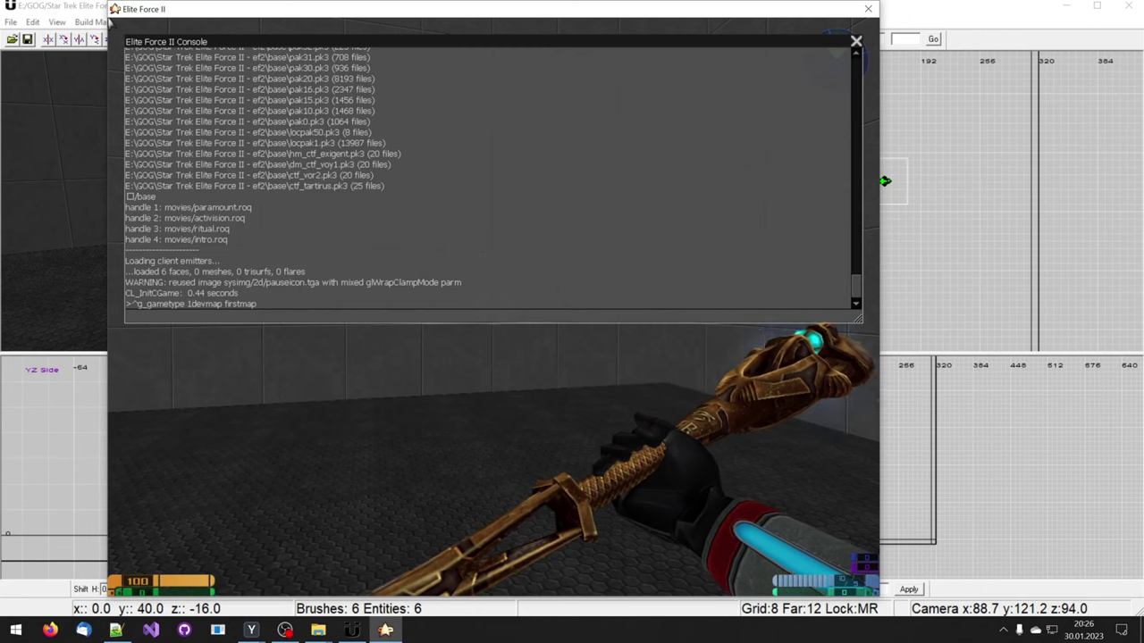
pyautogui.write(';')
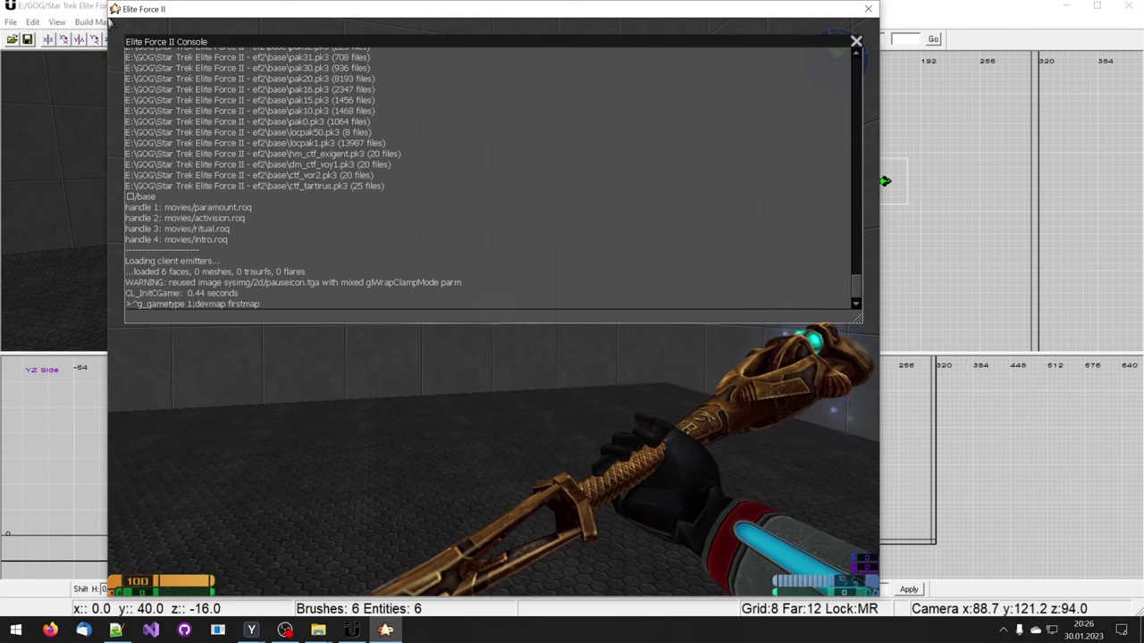
pyautogui.press('Left')
pyautogui.press('Left')
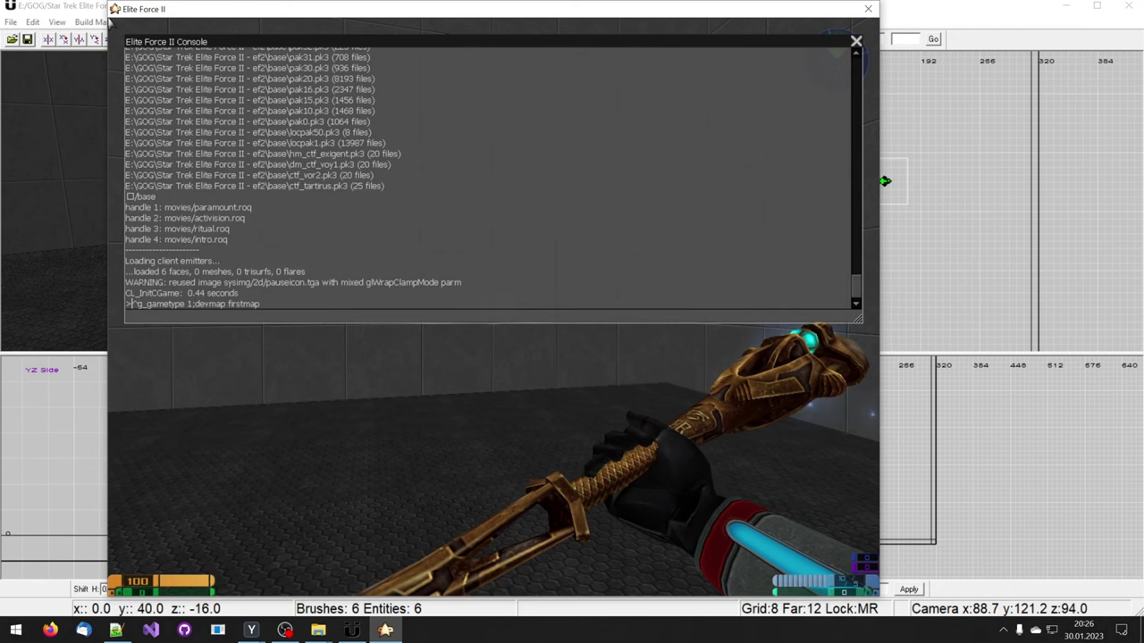
pyautogui.press('BackSpace')
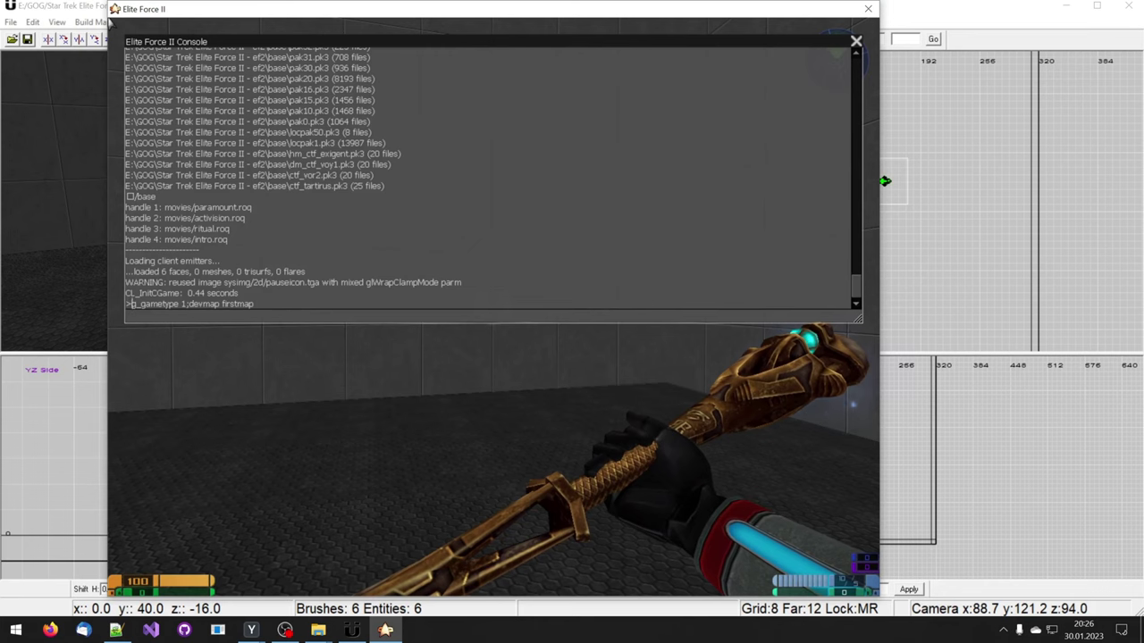
pyautogui.press('Return')
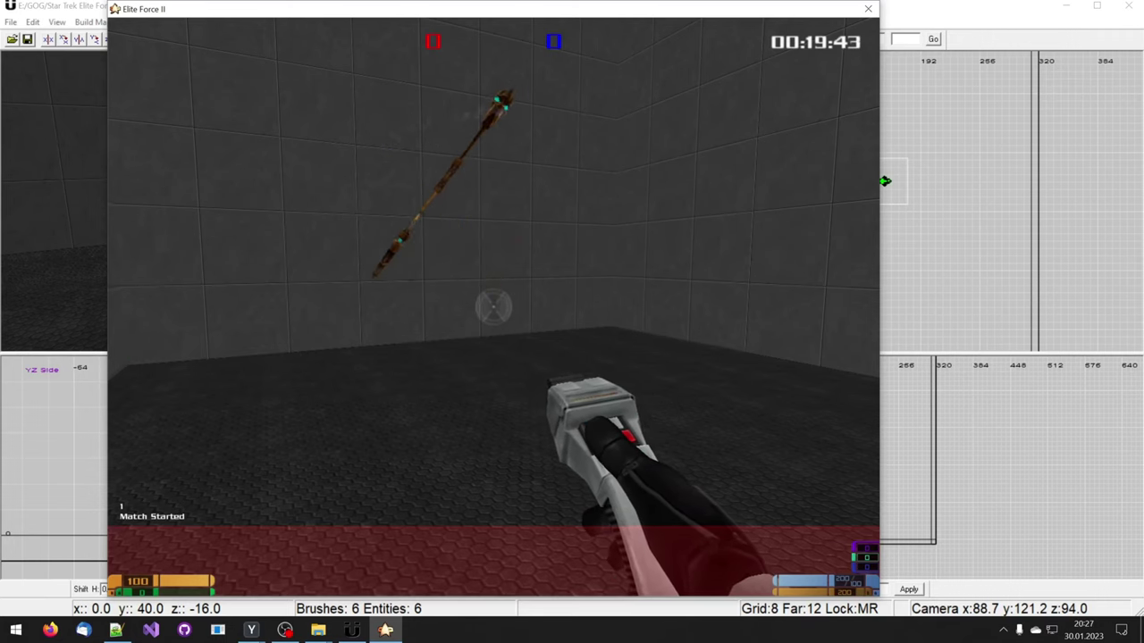
# - Cycle weapons with the 1 key, drawing the Bat'leth and then returning to the Phaser
pyautogui.press('1')
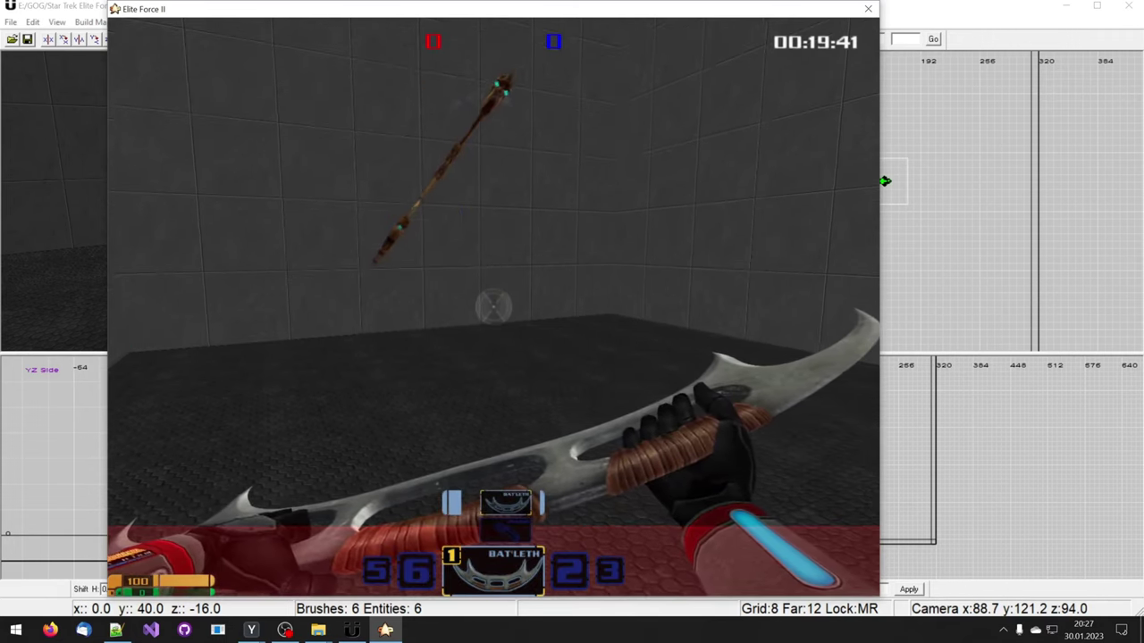
pyautogui.press('1')
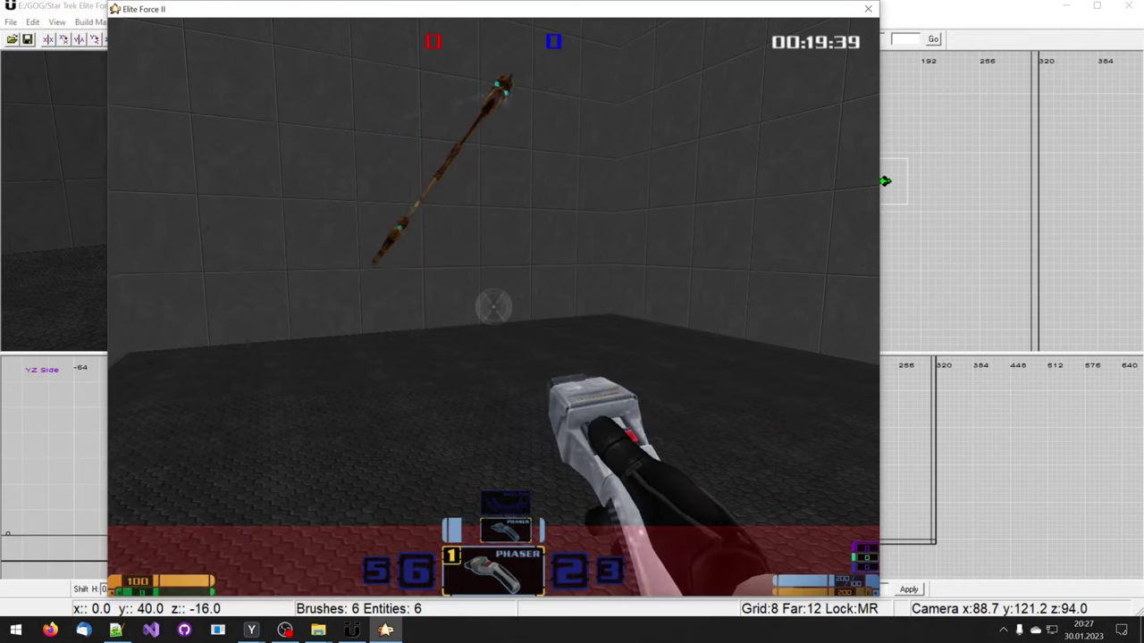